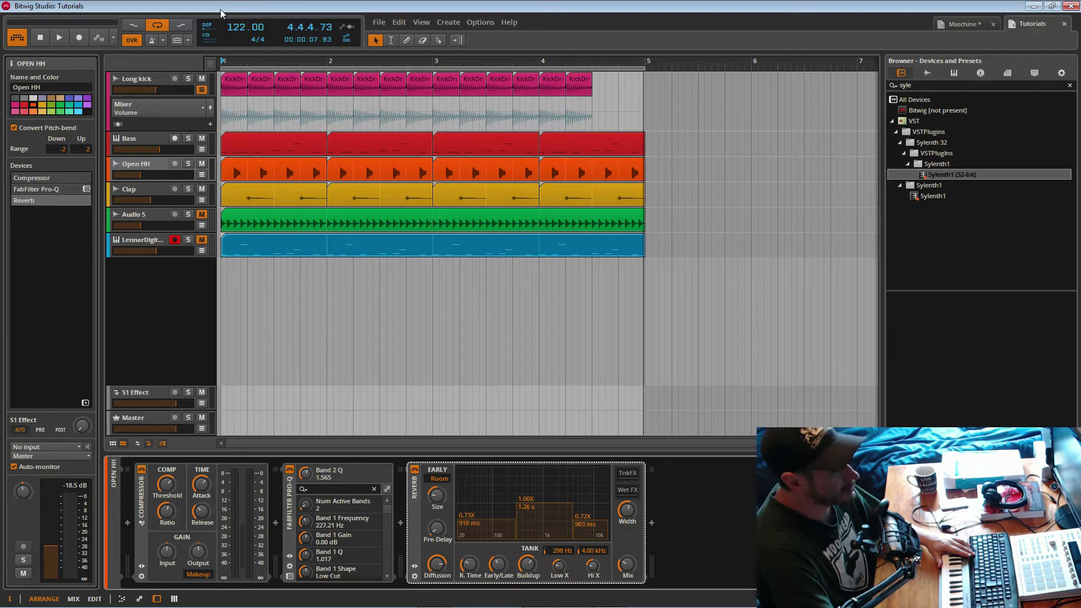
Solo the Audio 5 track, select it and play the loop to hear it on its own
key("space")
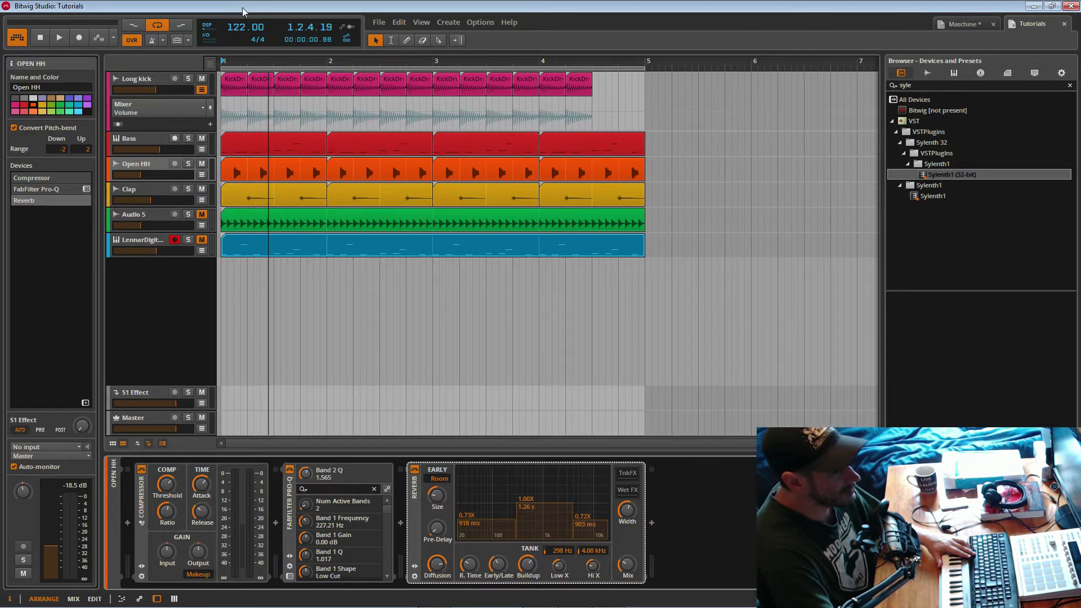
left_click(190, 215)
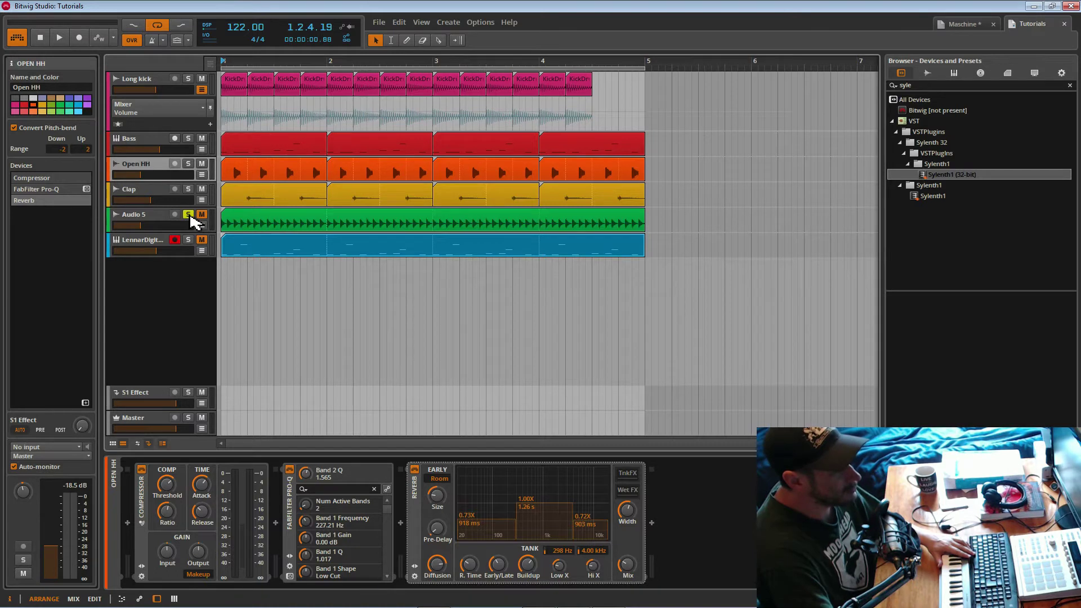
left_click(160, 224)
key("space")
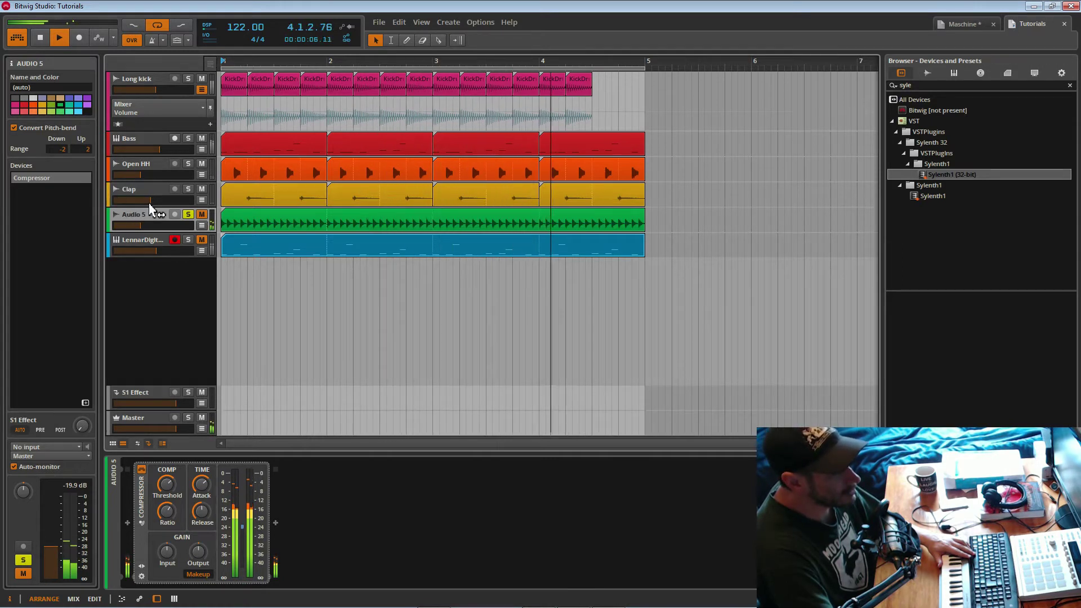
Open the Audio 5 clip in the detail editor and stop playback
left_click(239, 224)
double_click(237, 224)
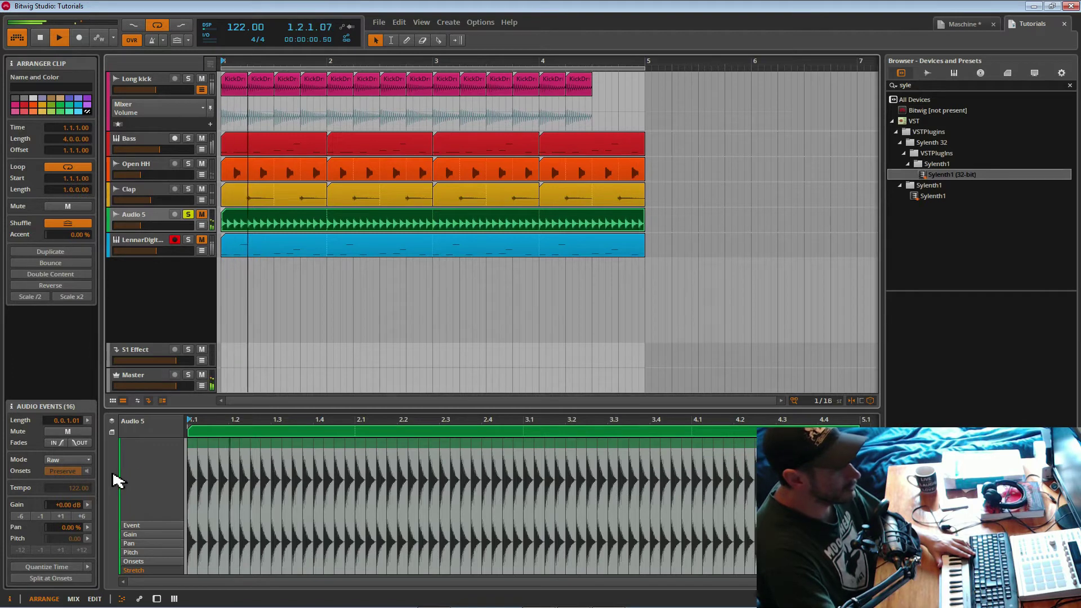
key("space")
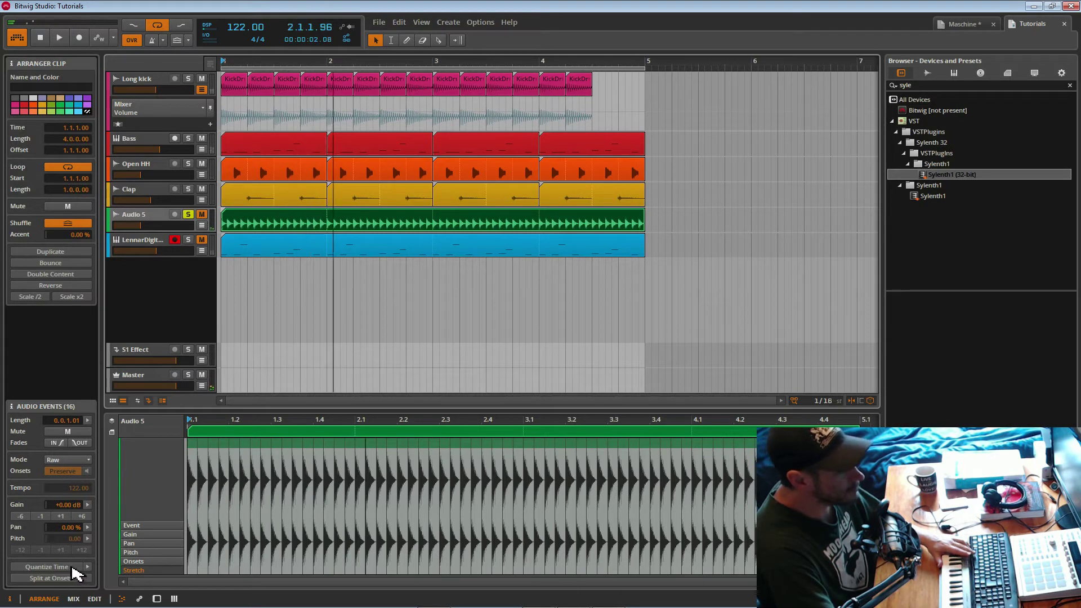
Set the quantize shuffle to 16%, quantize the Audio 5 clip's audio events and play back the result
left_click(89, 567)
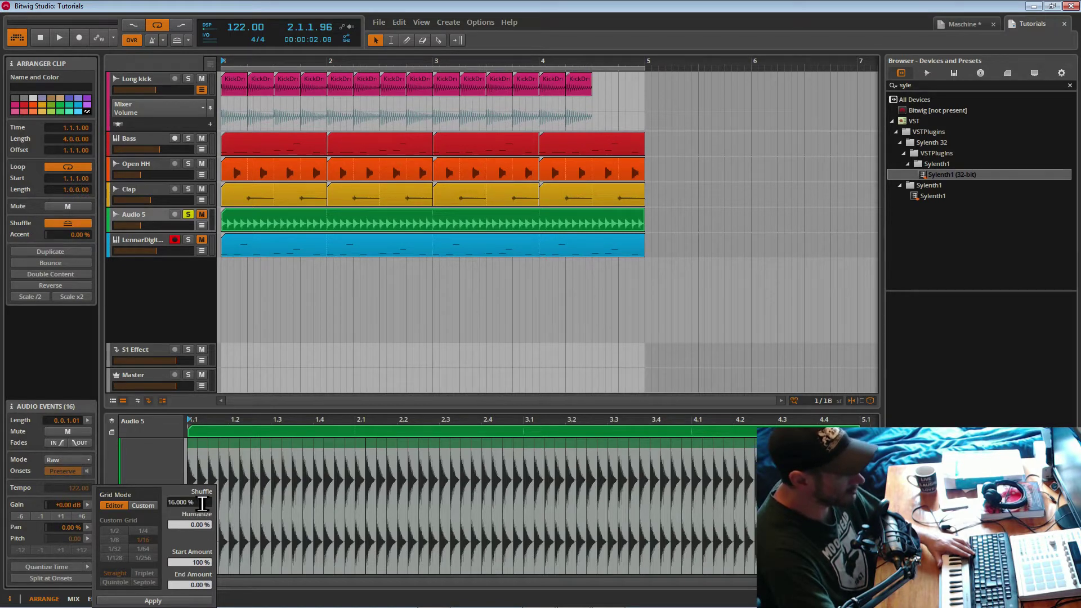
left_click(231, 431)
key("space")
left_click(38, 575)
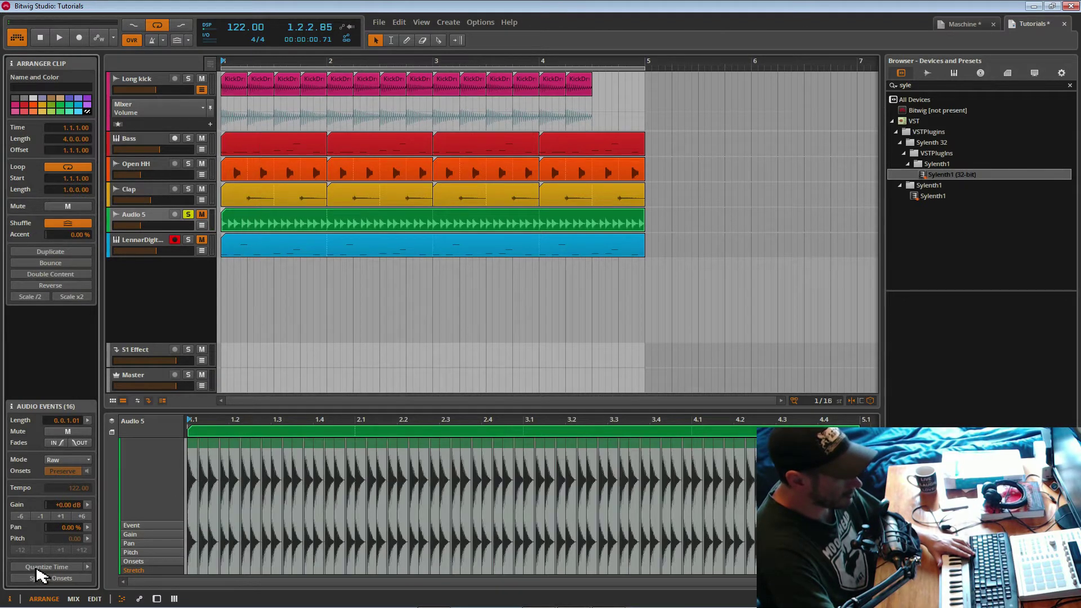
key("space")
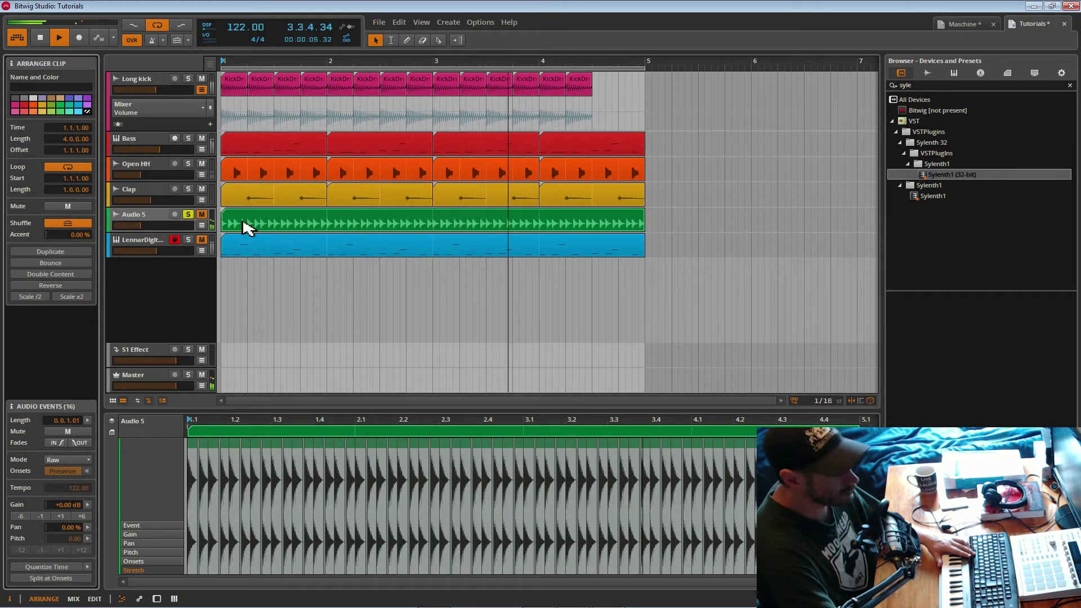
Unsolo Audio 5, compare the loop with the track muted and unmuted, and leave it unmuted
left_click(188, 217)
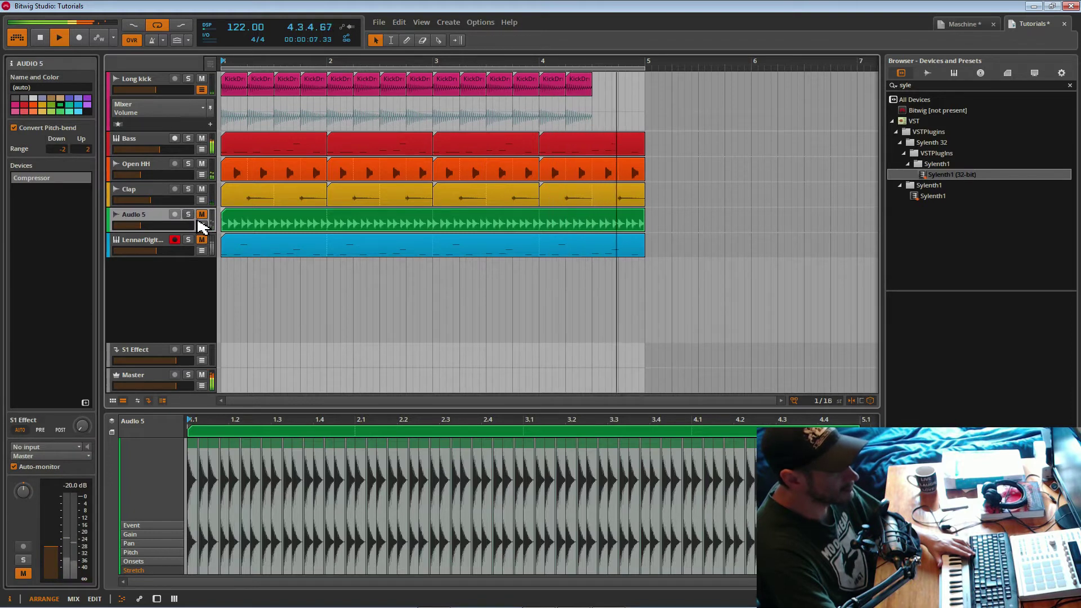
left_click(202, 216)
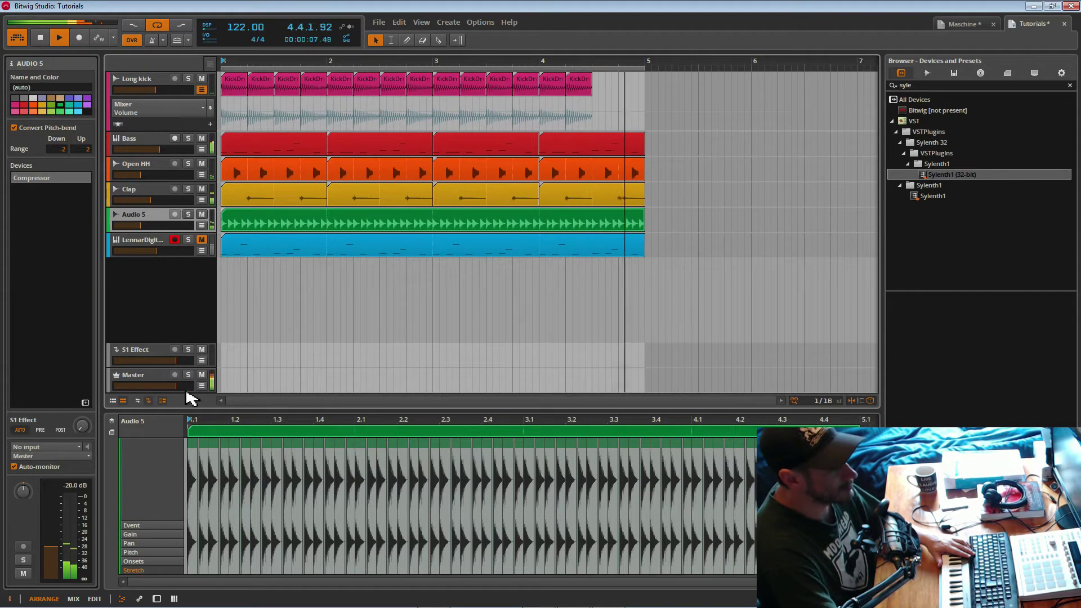
key("space")
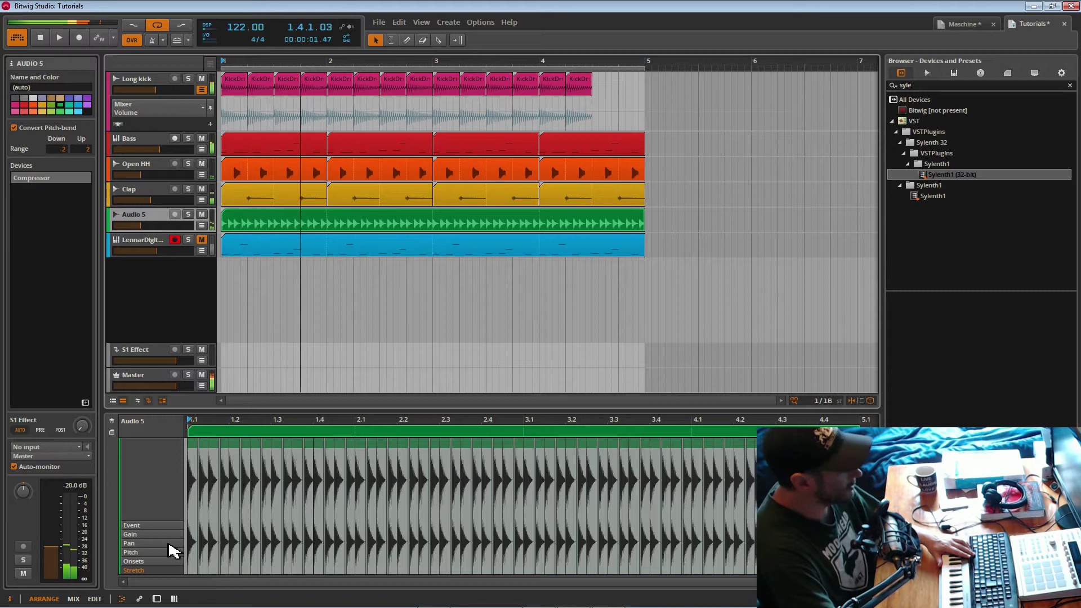
key("m")
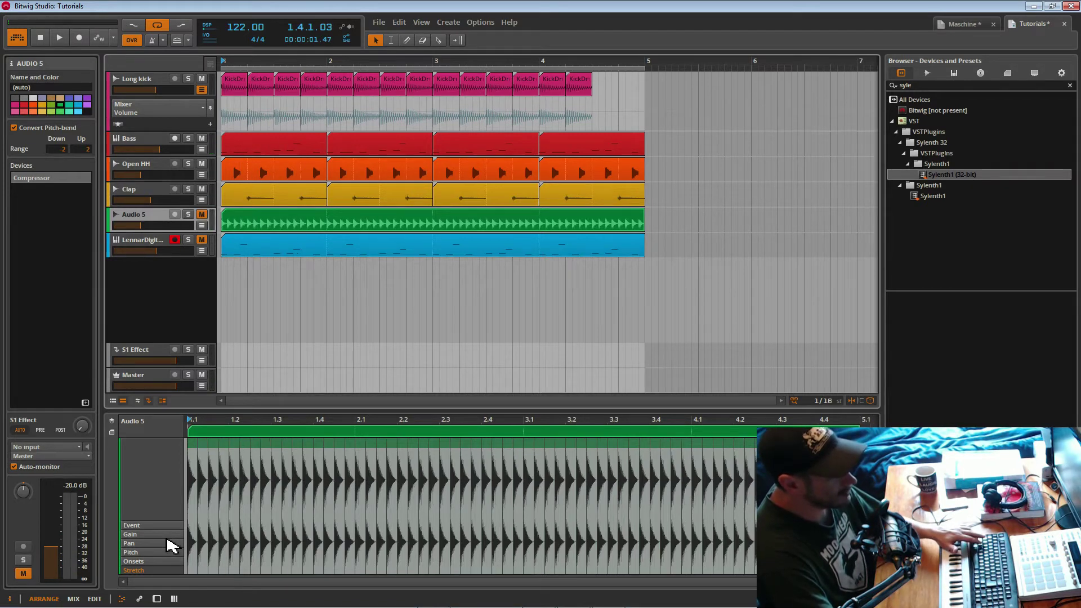
key("space")
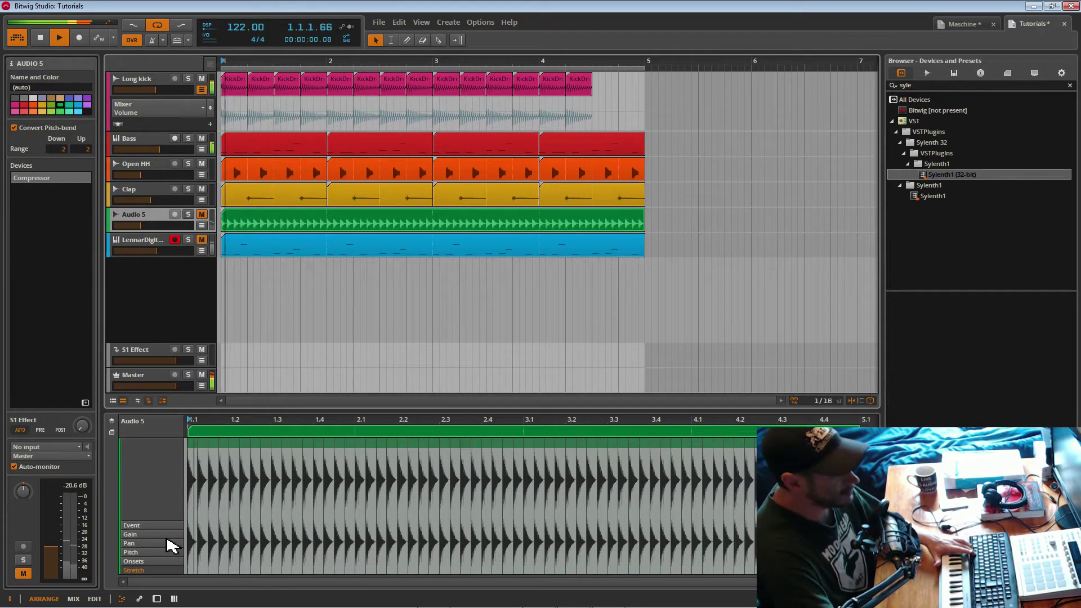
left_click(202, 215)
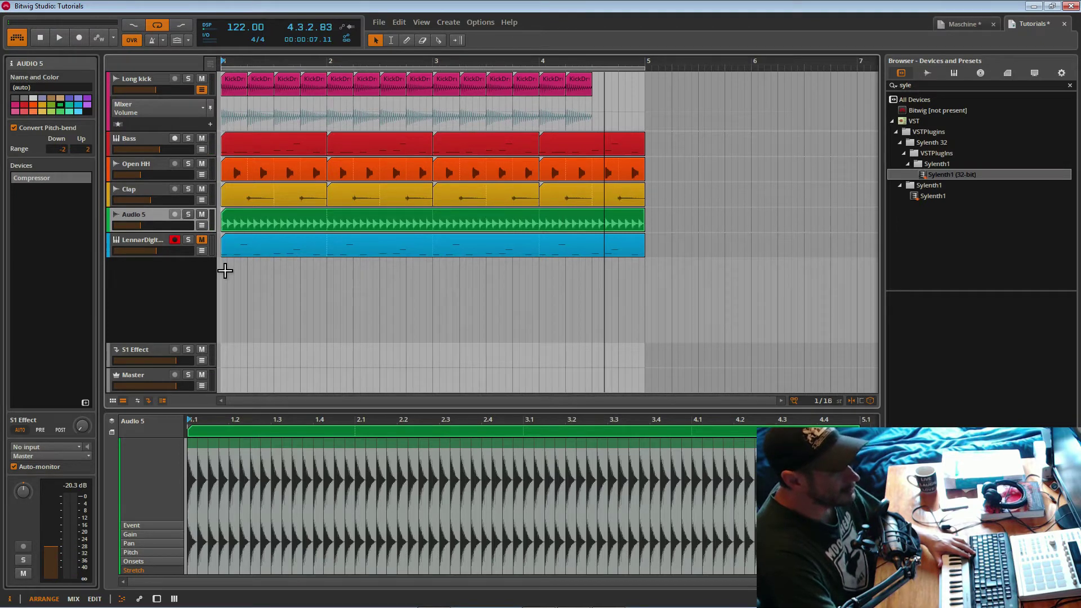
Save the project and insert an LFO MOD device before the Compressor in the Audio 5 device chain
left_click(157, 599)
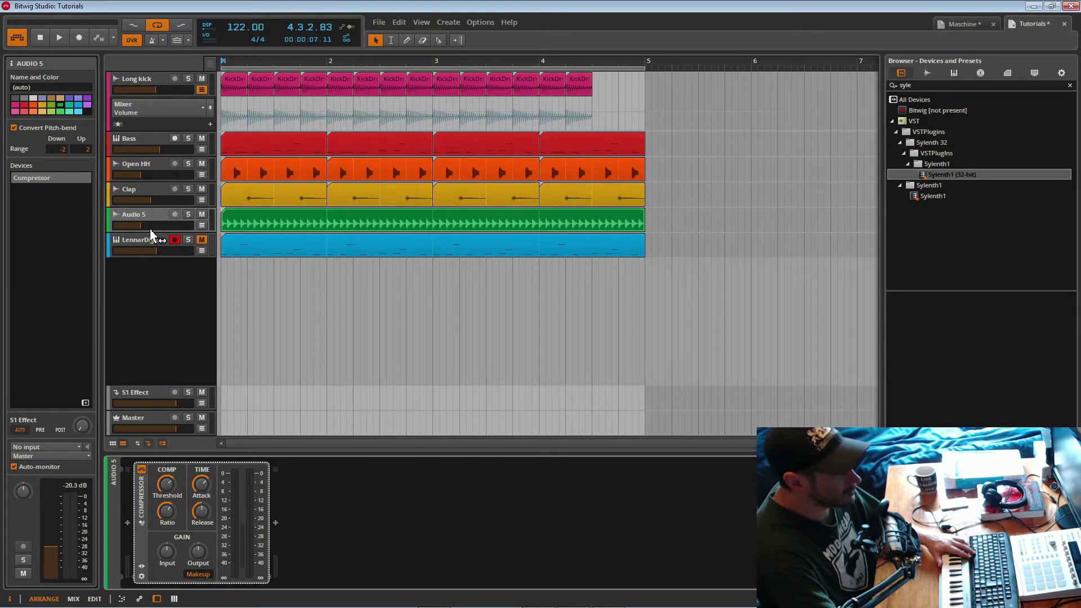
key("ctrl+s")
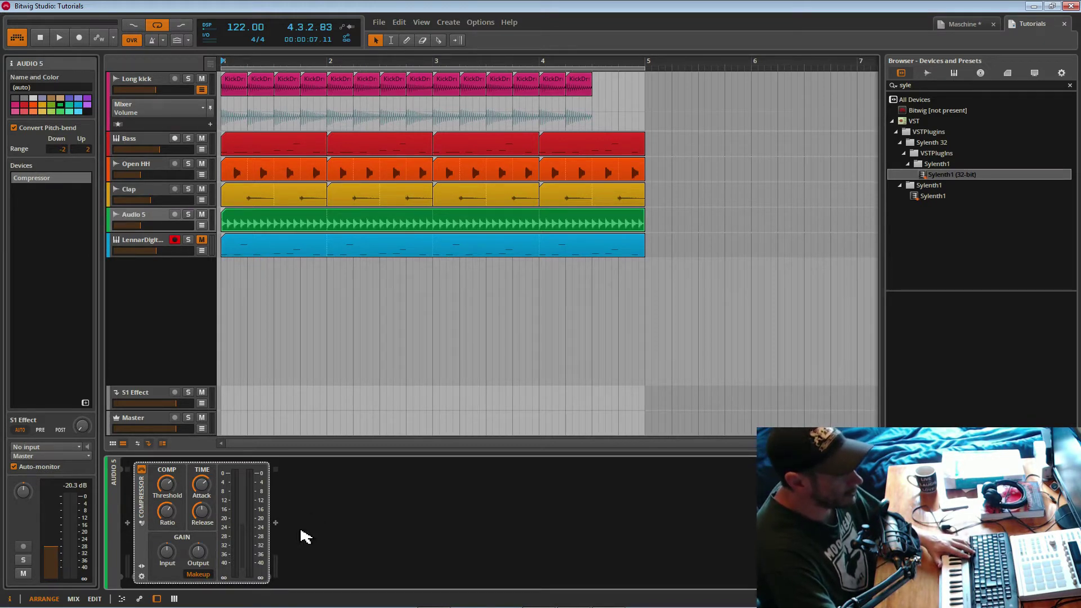
left_click(128, 525)
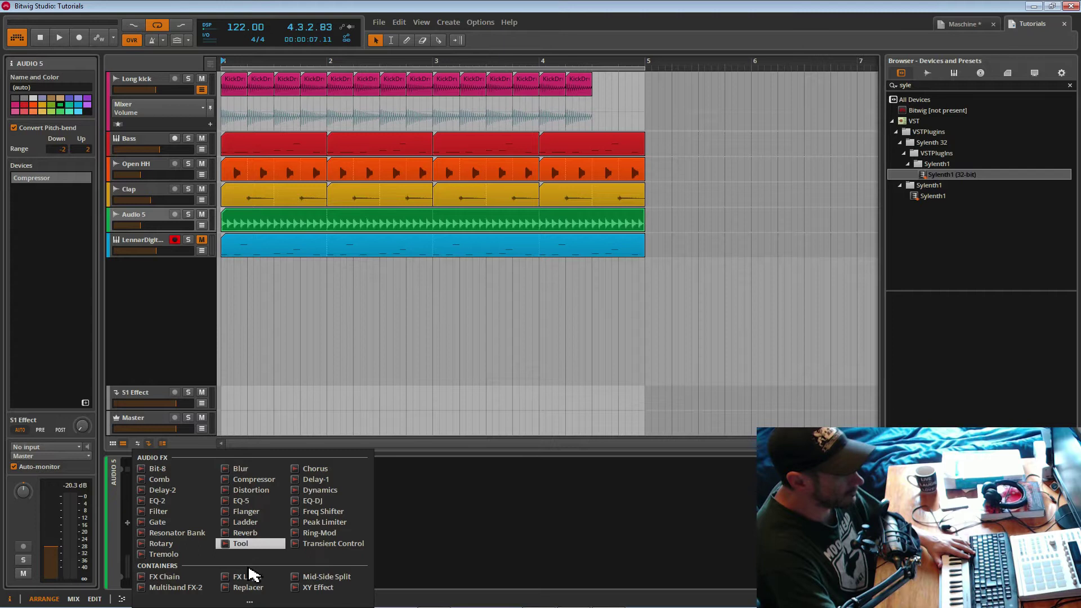
left_click(249, 601)
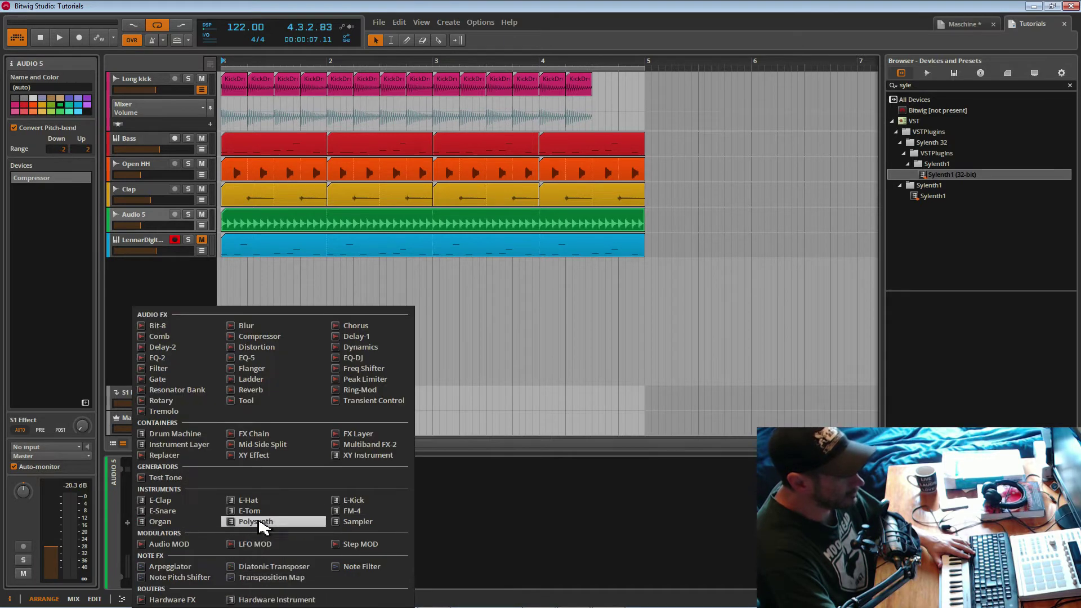
left_click(255, 548)
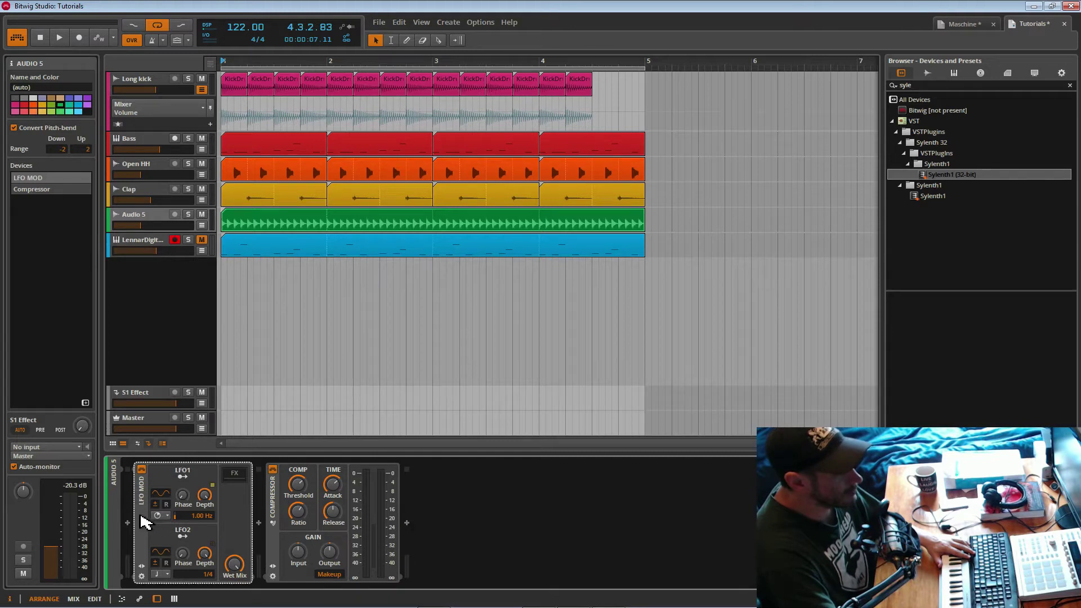
Solo Audio 5 during playback and add Tool and Tremolo devices inside the LFO MOD's FX chain
key("space")
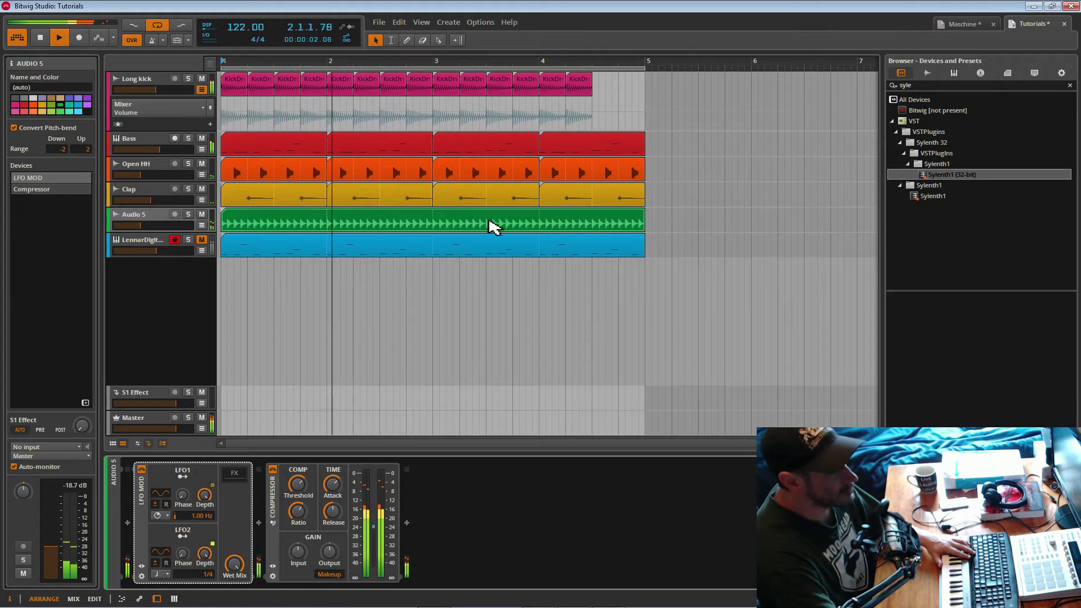
left_click(190, 214)
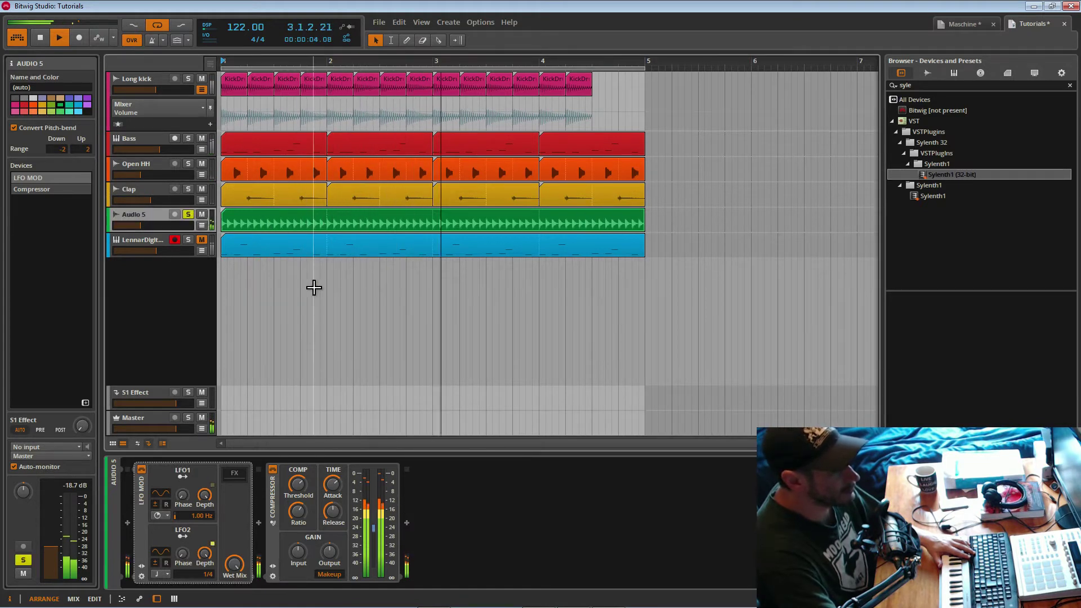
left_click(234, 475)
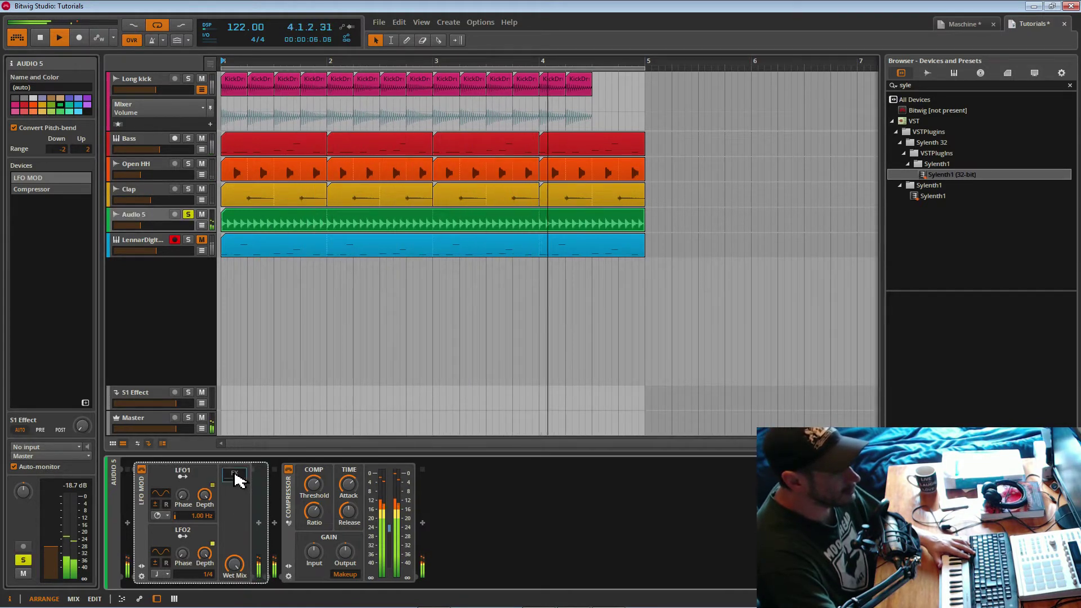
left_click(259, 524)
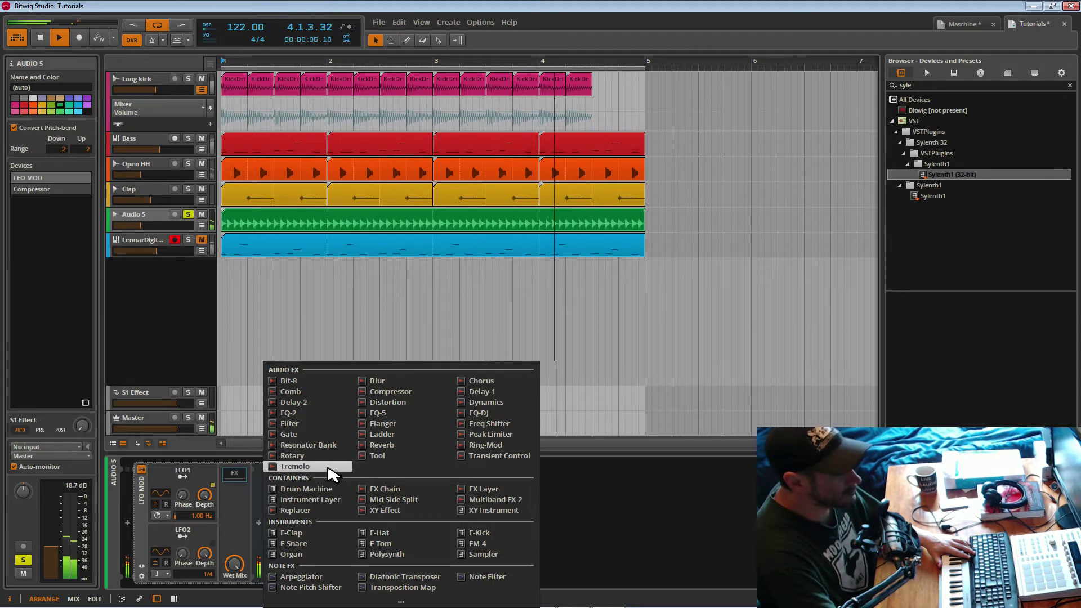
left_click(376, 457)
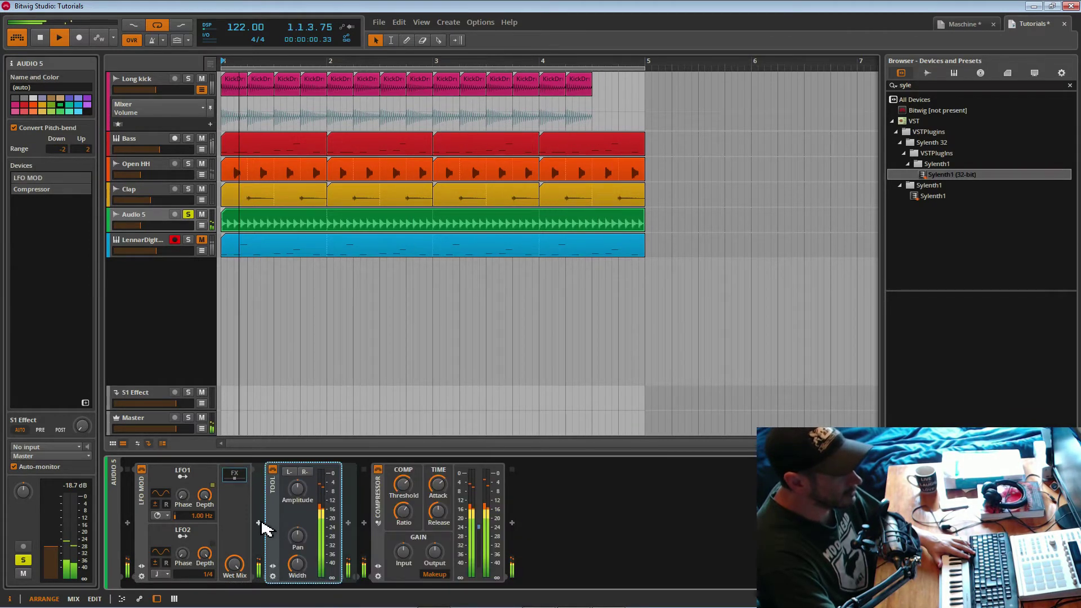
left_click(348, 522)
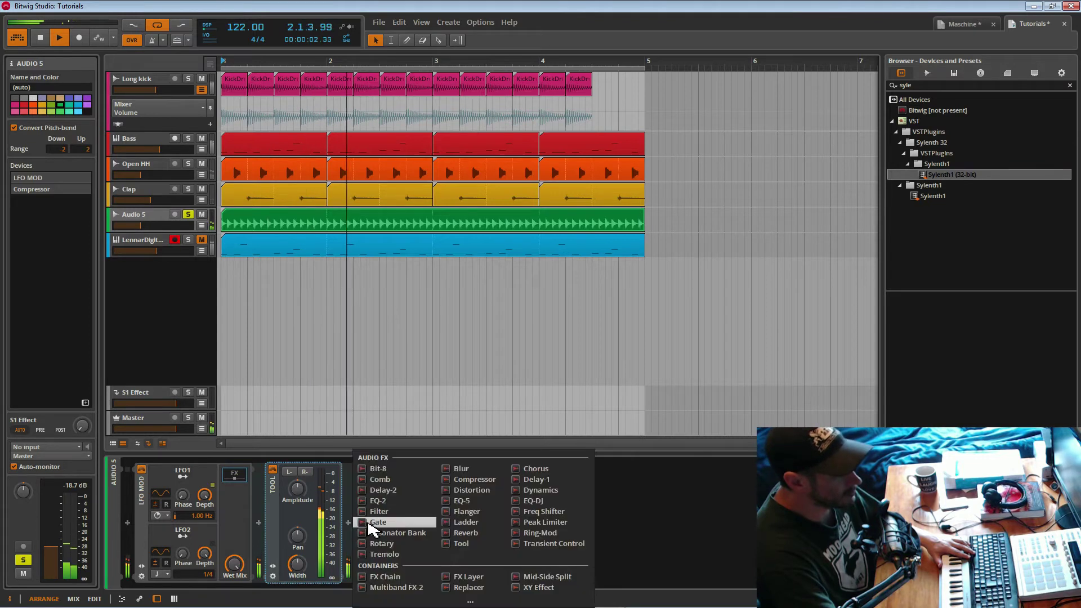
left_click(376, 556)
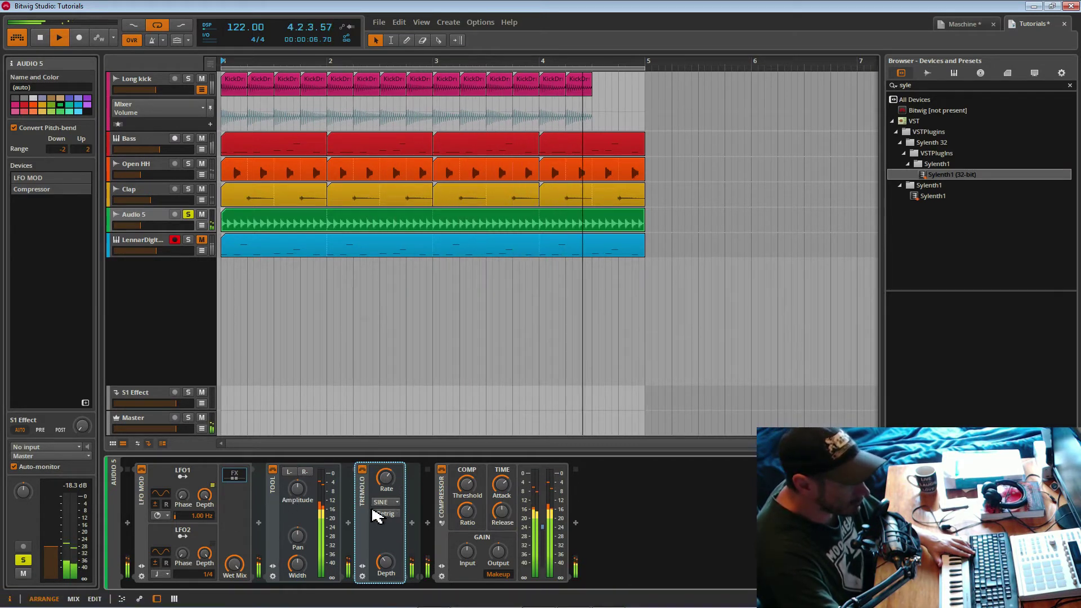
Map LFO1 to the Tool's Amplitude with a modulation amount of about -4.68
left_click(301, 491)
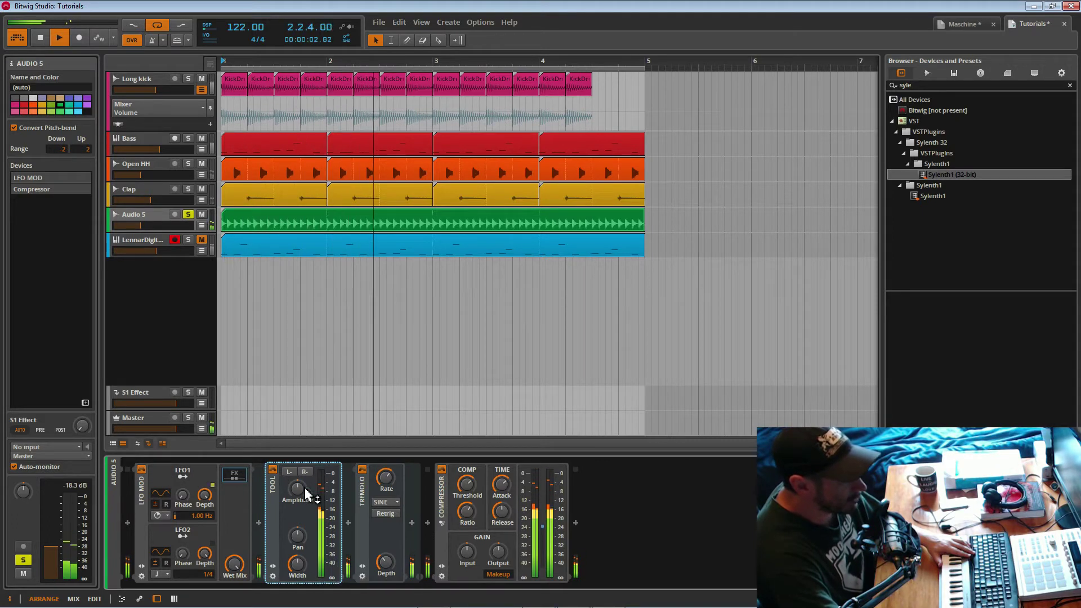
left_click(183, 477)
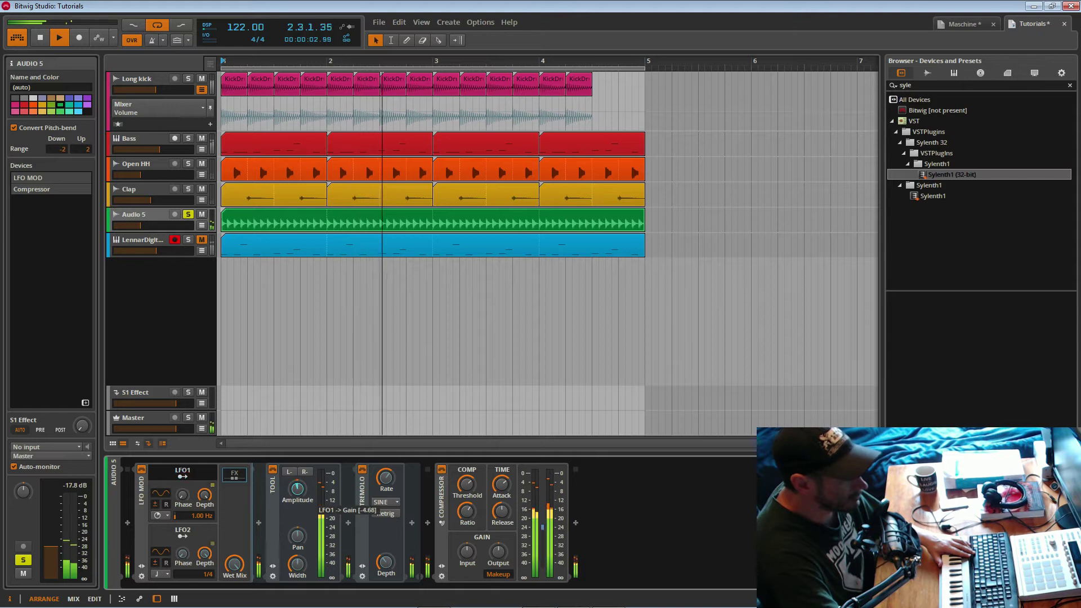
mouse_move(297, 496)
left_mouse_down()
mouse_move(297, 510)
mouse_move(298, 499)
left_mouse_up()
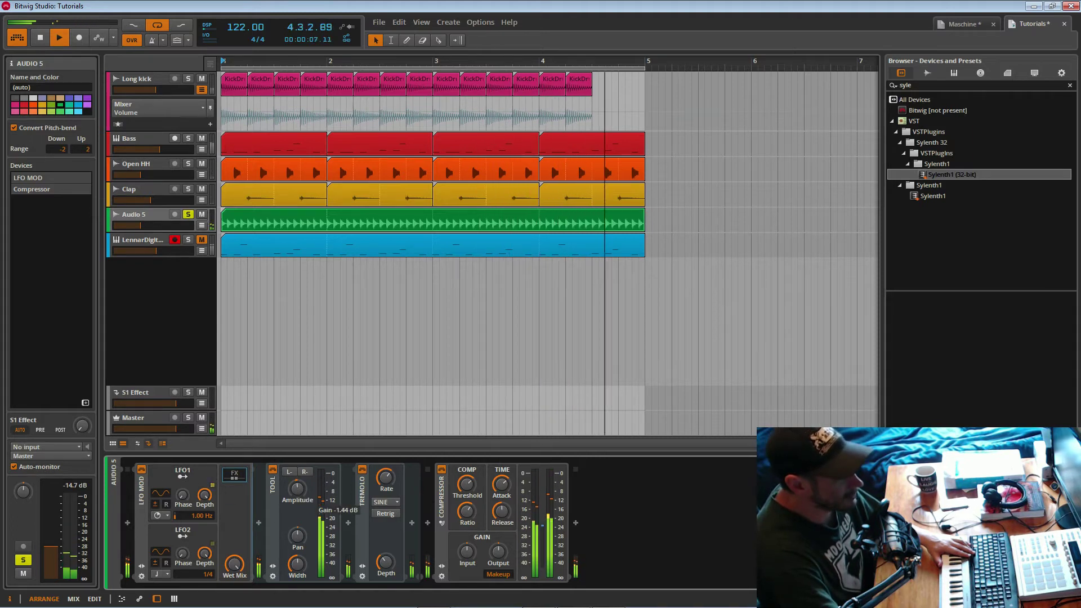
left_click_drag(301, 498, 302, 497)
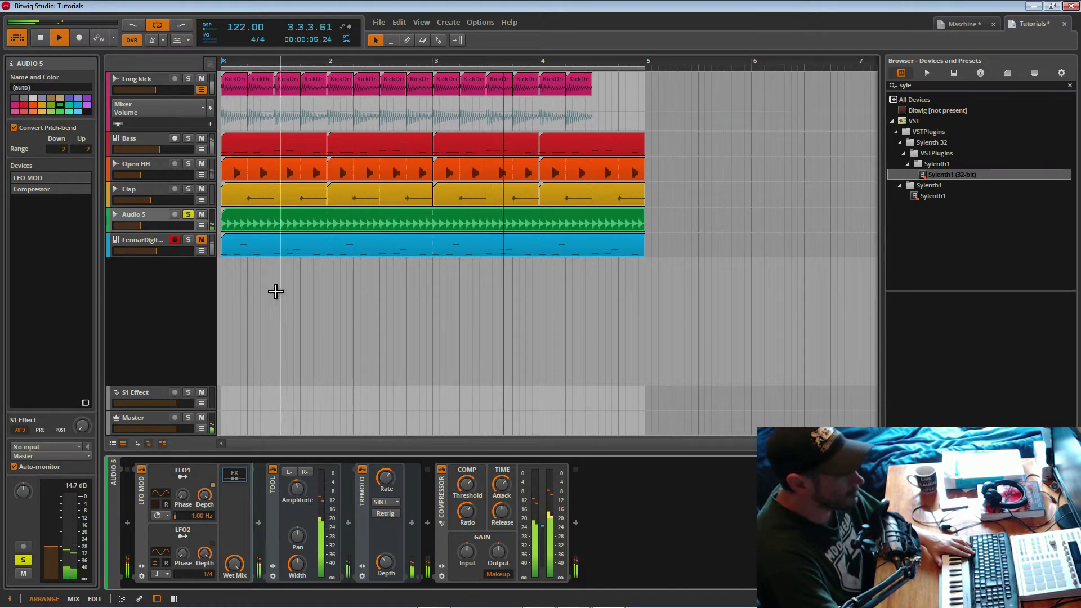
Unsolo Audio 5, compare the full loop with the LFO MOD bypassed and active, and stop playback
left_click(189, 216)
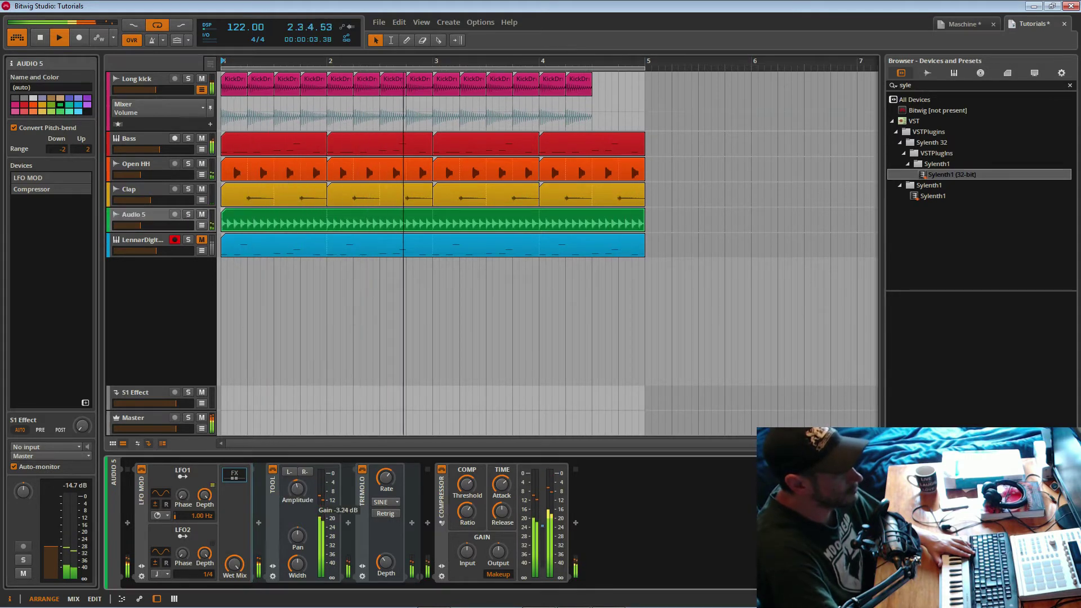
left_click_drag(299, 496, 299, 501)
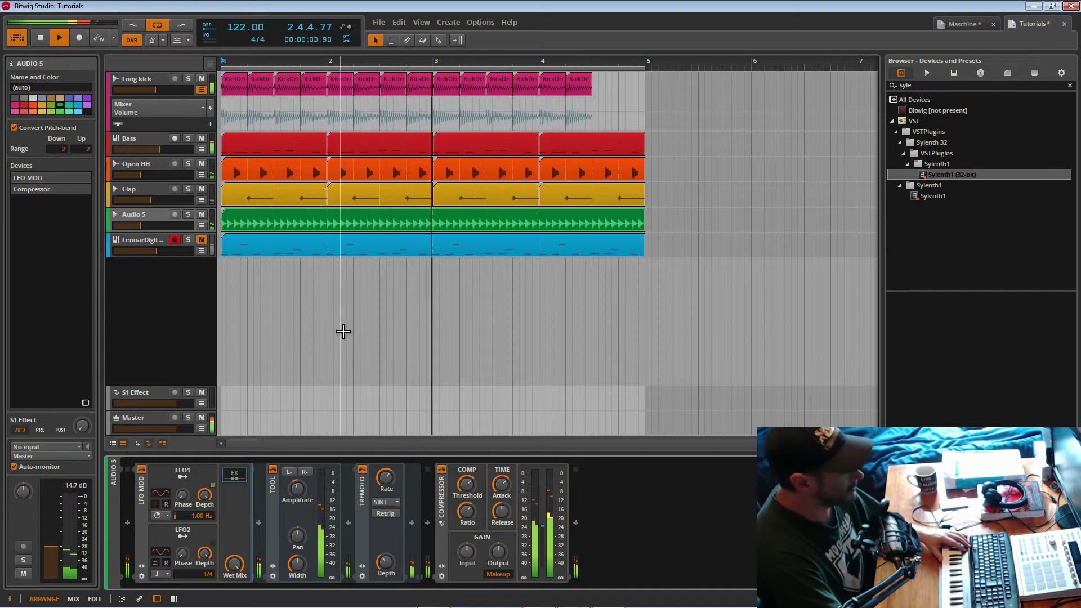
left_click(141, 469)
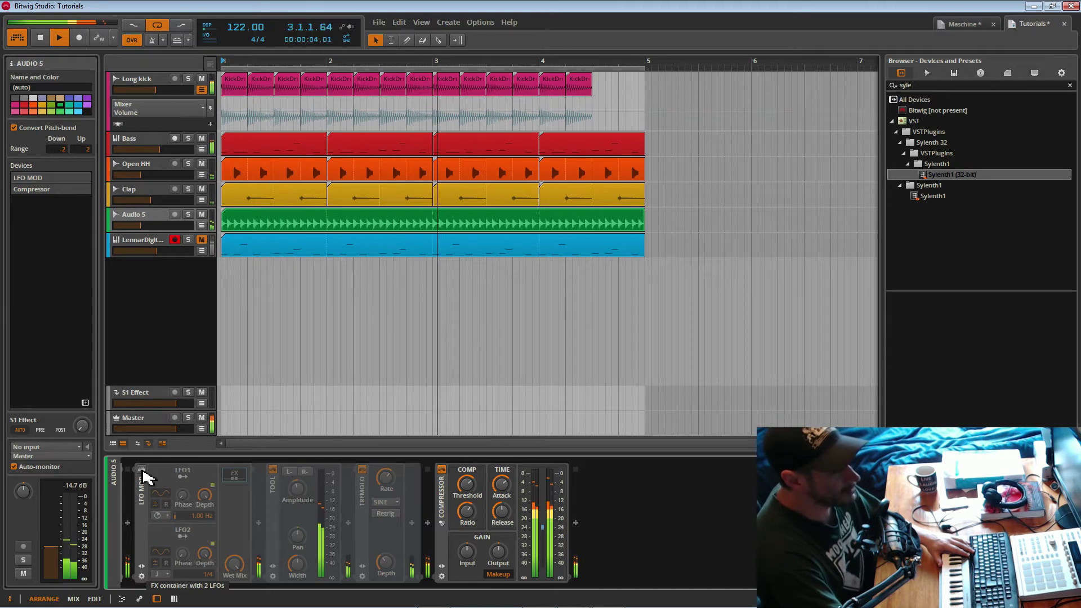
left_click(142, 470)
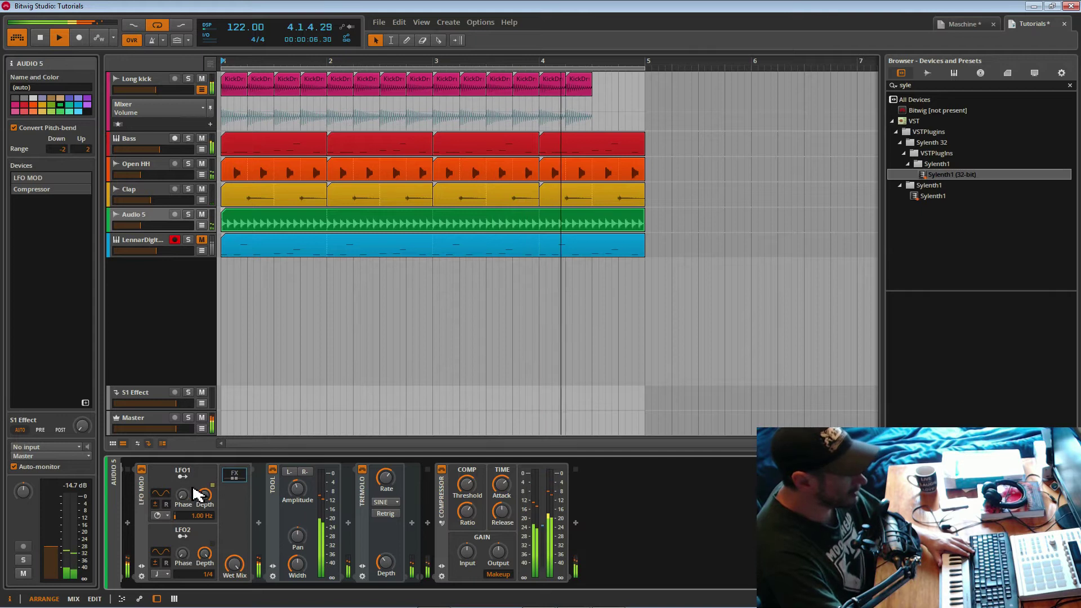
key("space")
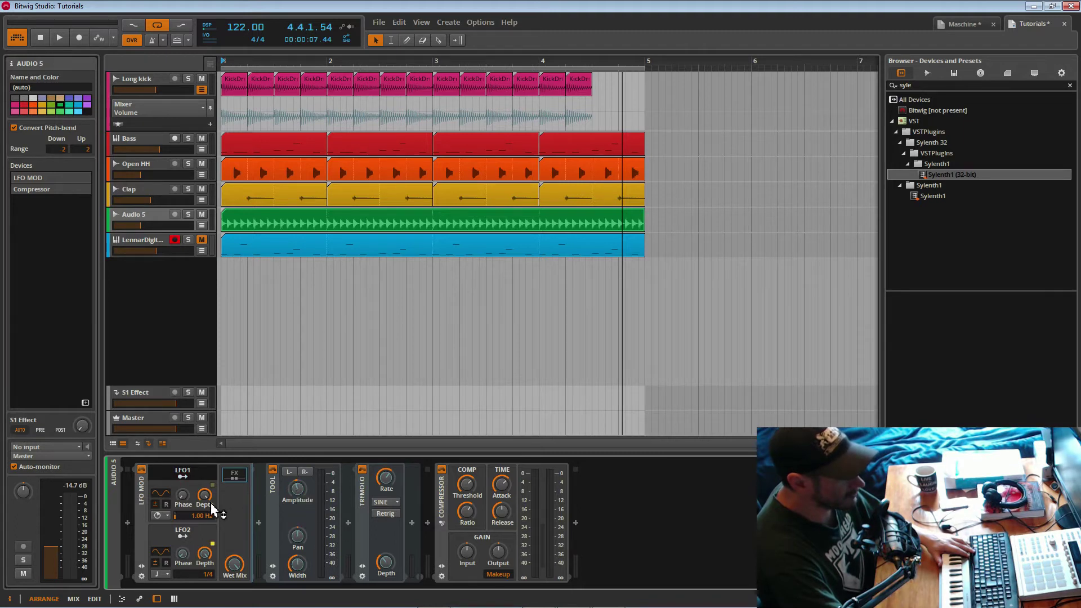
Bypass the Tool device, play the loop with Audio 5 soloed, and save the project
left_click(275, 470)
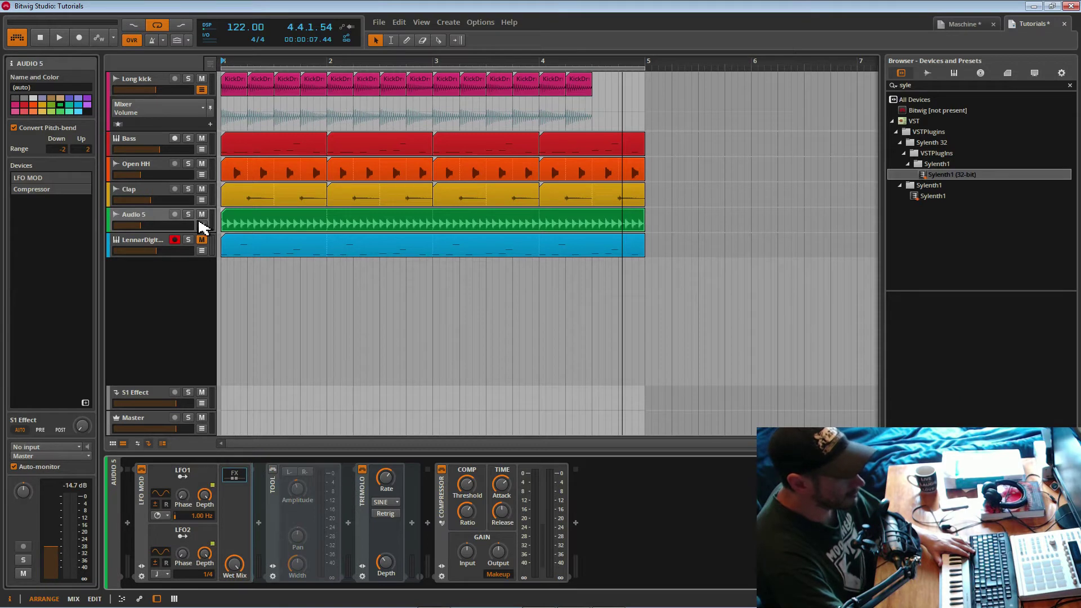
left_click(188, 214)
key("space")
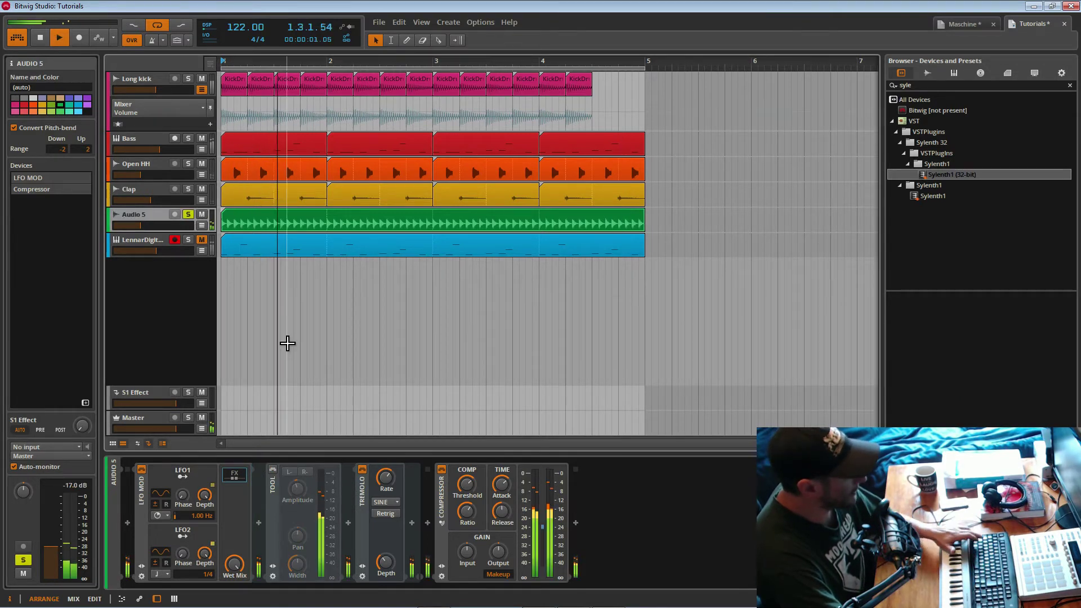
key("ctrl+s")
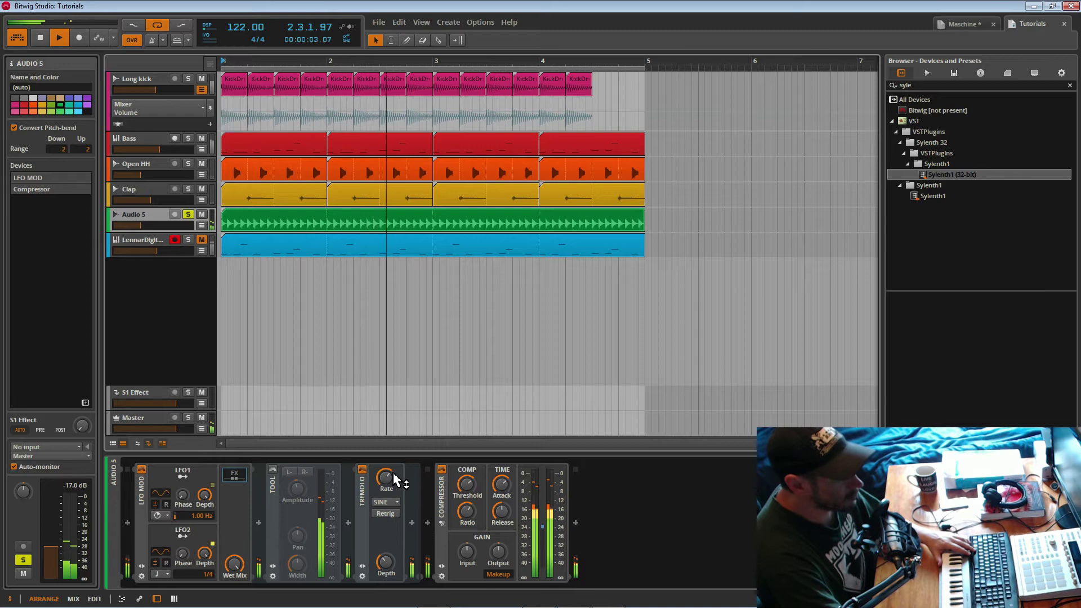
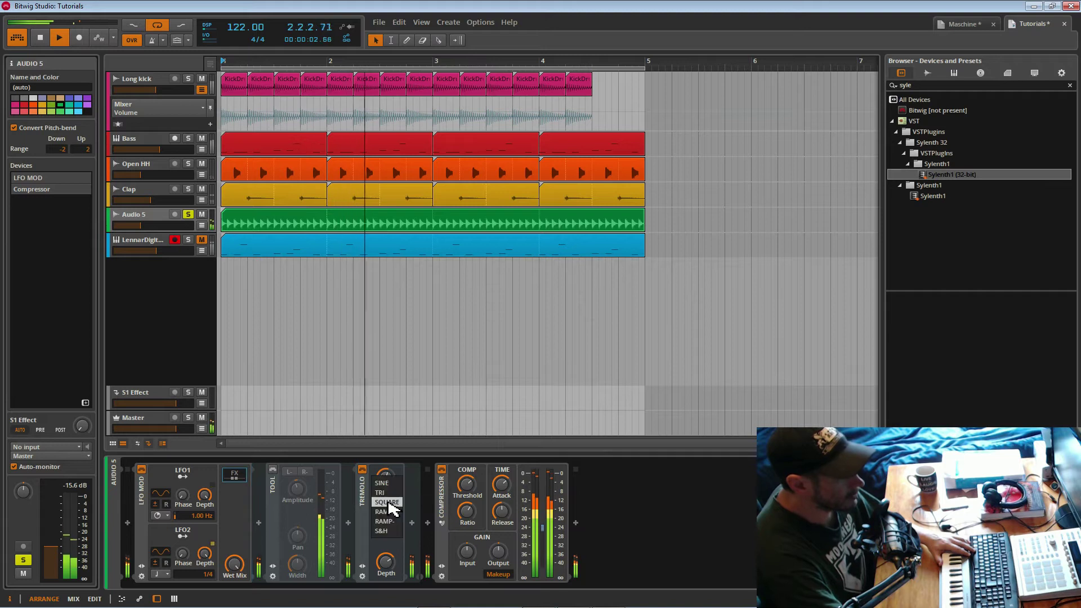
Set the Tremolo waveform to SINE, try rates up to about 18.7 Hz, and modulate its Rate with LFO1
left_click(386, 483)
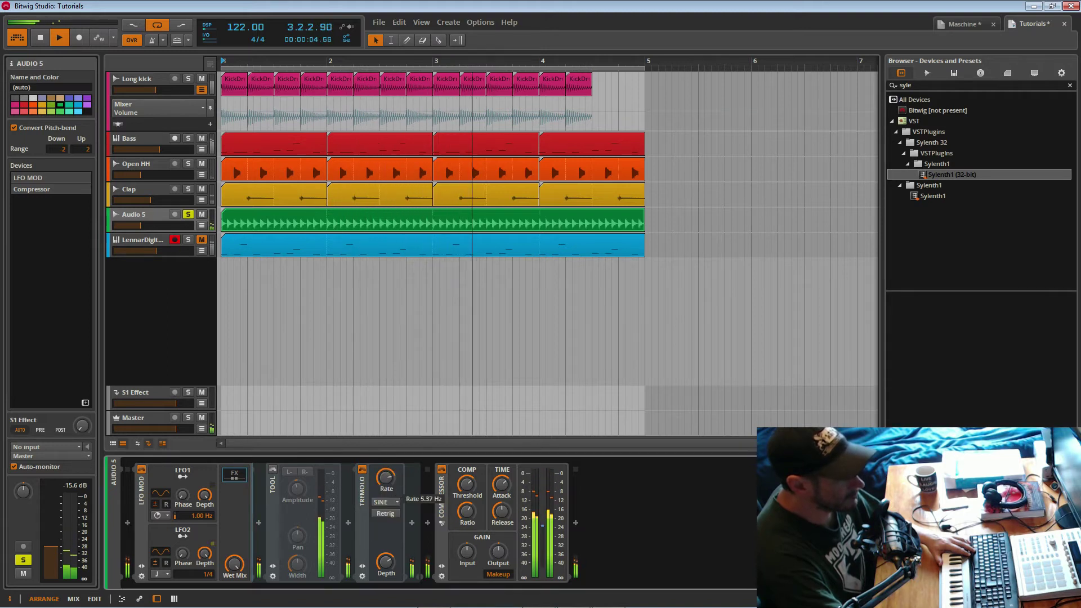
mouse_move(386, 477)
left_mouse_down()
mouse_move(385, 468)
mouse_move(385, 495)
left_mouse_up()
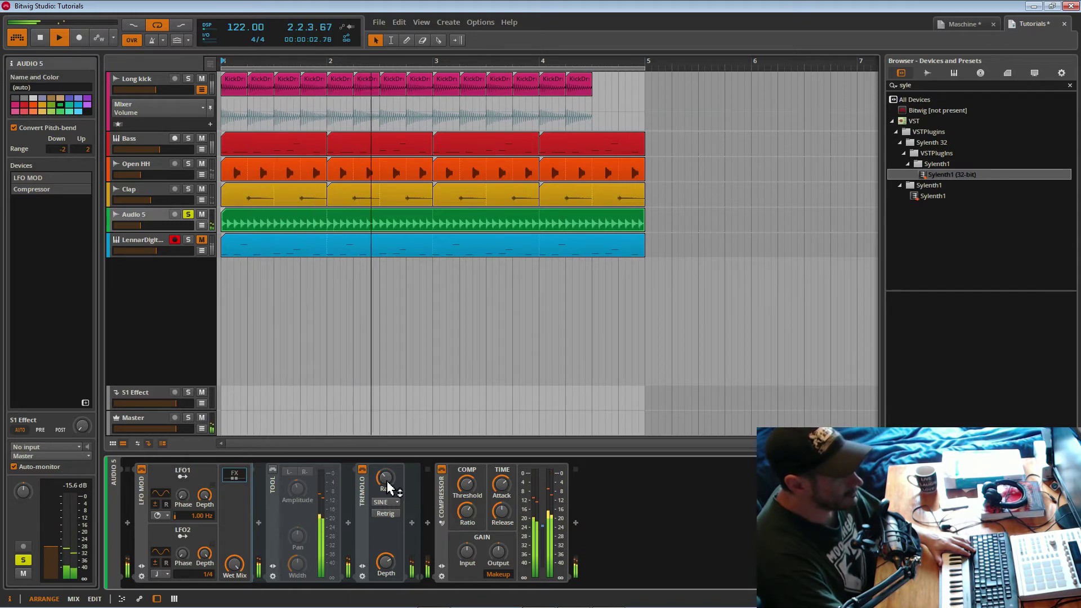
left_click_drag(386, 483, 388, 487)
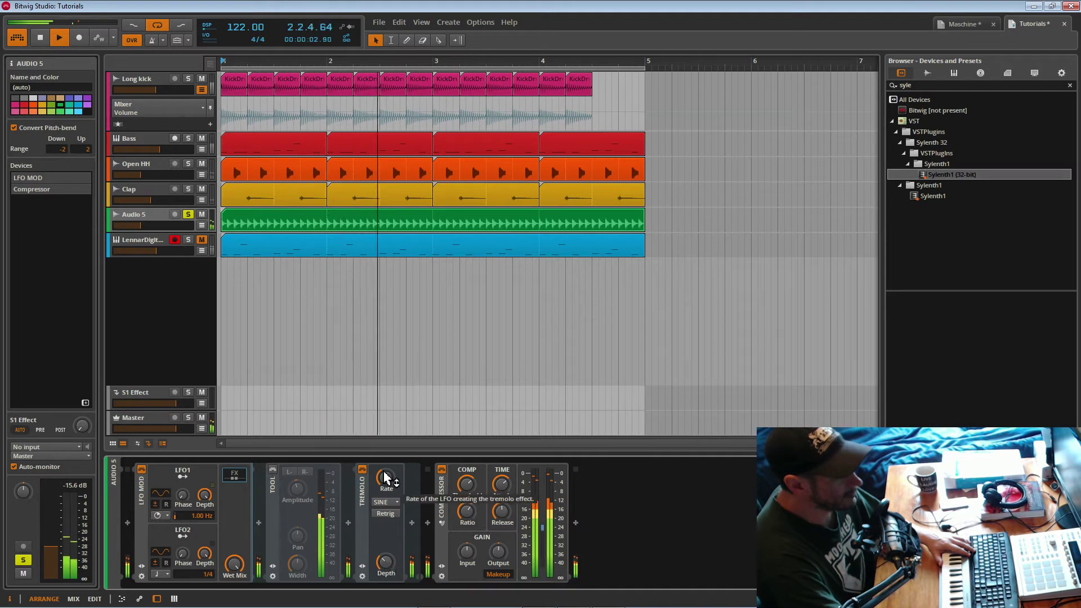
left_click_drag(386, 478, 386, 476)
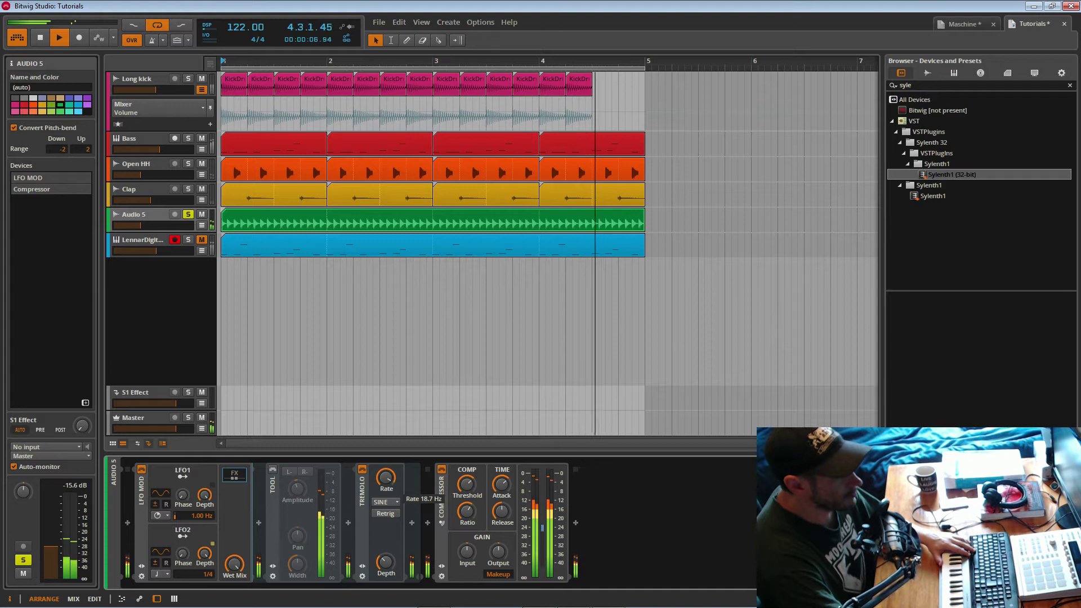
left_click_drag(386, 478, 386, 478)
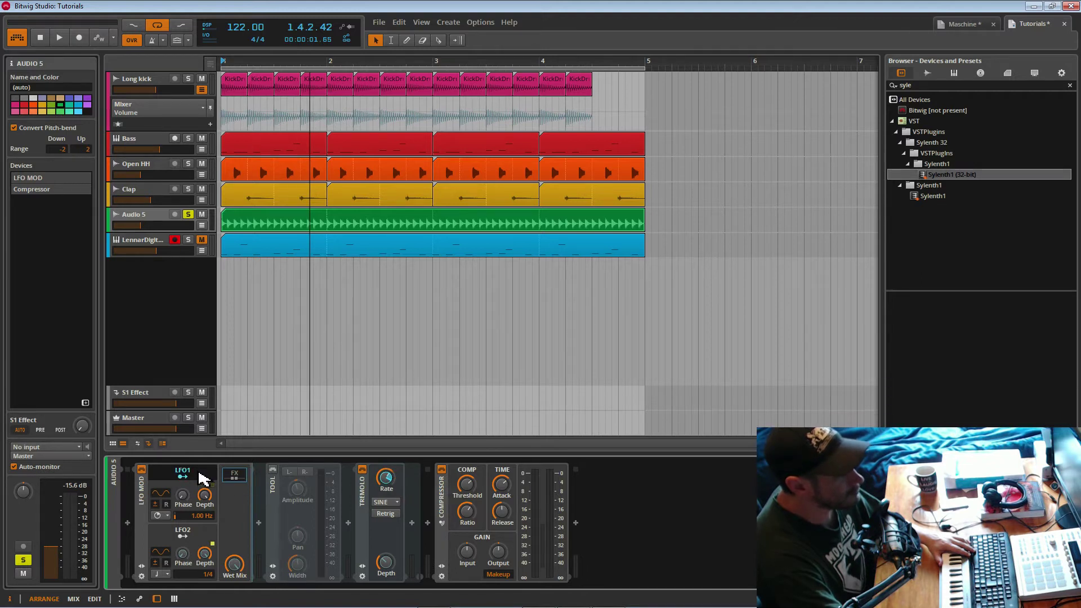
Resume playback, unsolo Audio 5 to compare the full loop with the LFO MOD bypassed, and save the project
key("space")
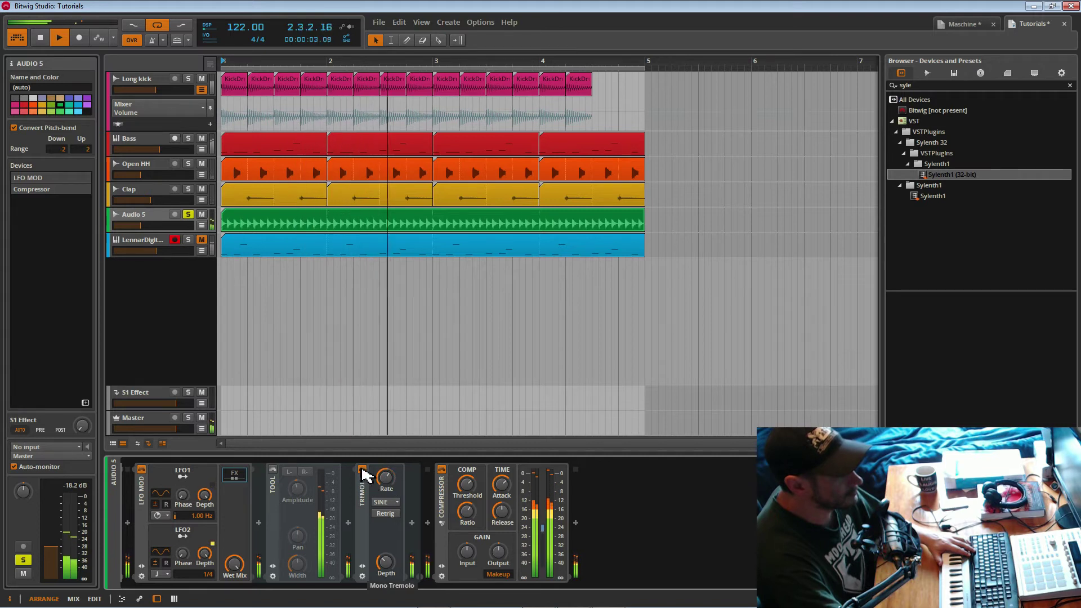
left_click(188, 215)
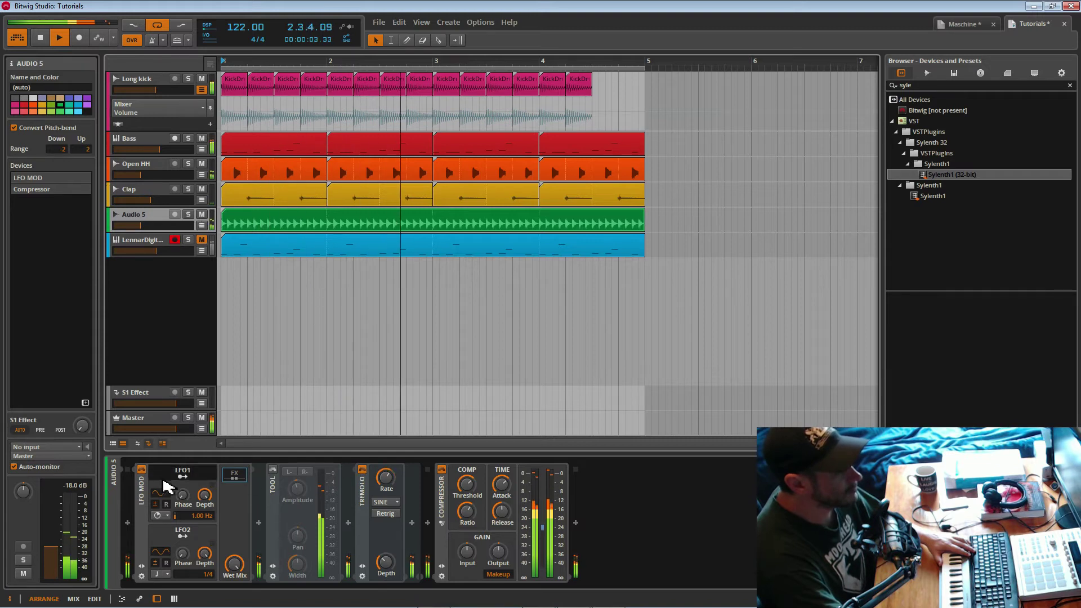
left_click(142, 471)
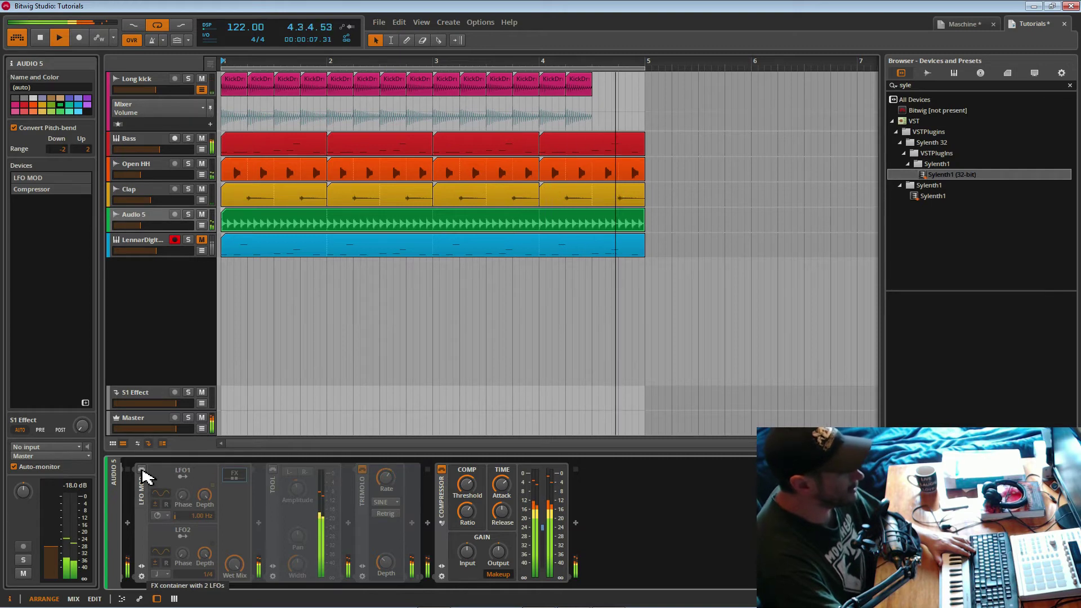
key("ctrl+s")
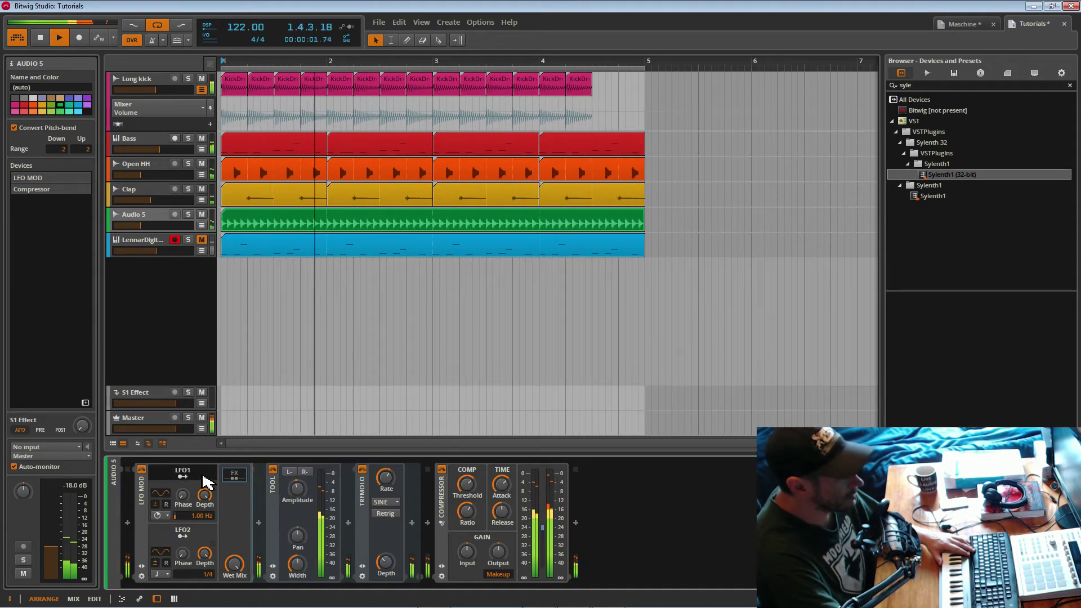
Map LFO2 to the Tool's Amplitude with an amount of about +3.60 and audition Audio 5 soloed and in the mix
left_click(182, 536)
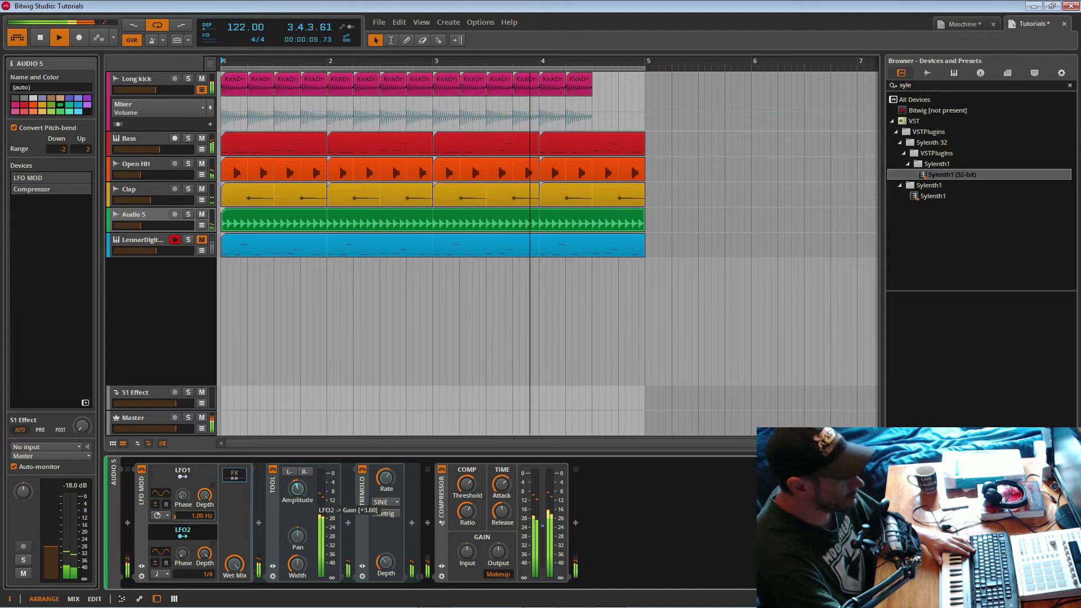
left_click_drag(297, 489, 304, 497)
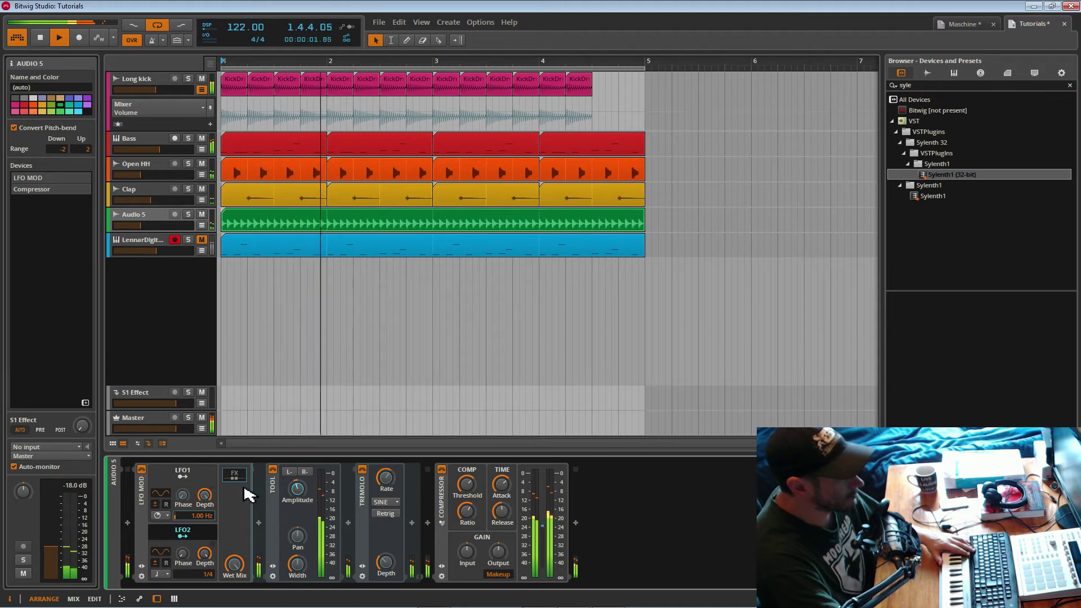
left_click(188, 214)
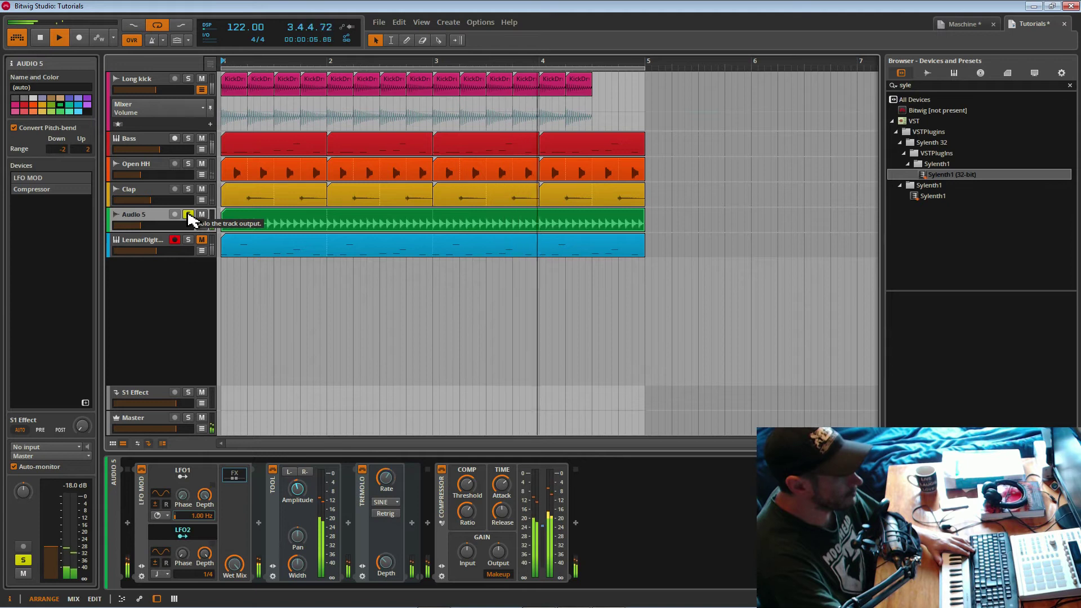
left_click(188, 214)
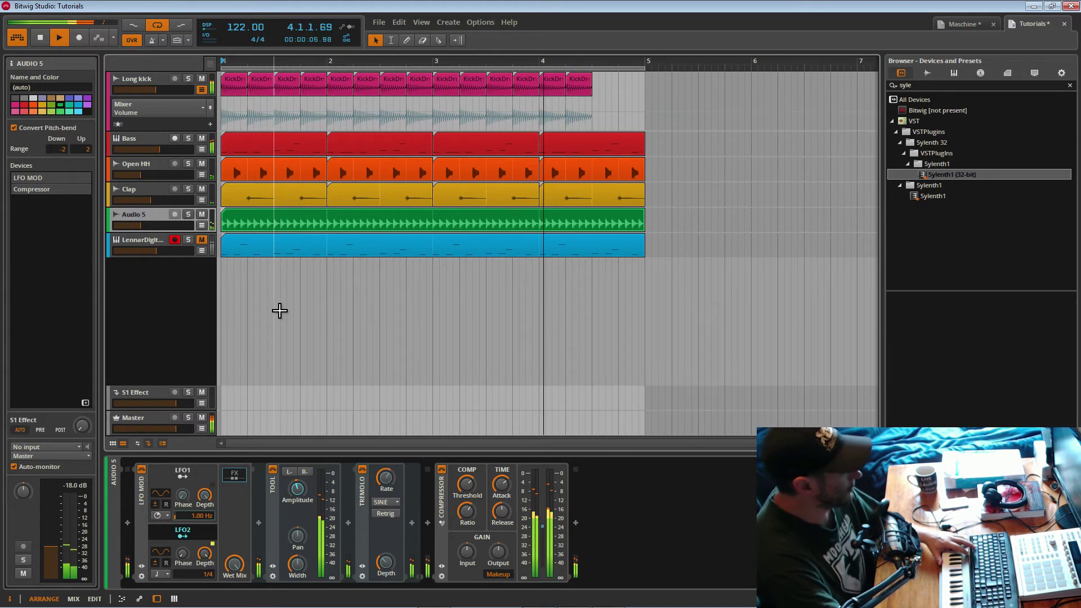
Stop and save, then replay the loop to compare Audio 5 with the LFO MOD bypassed and active, soloed and in the mix
key("space")
key("ctrl+s")
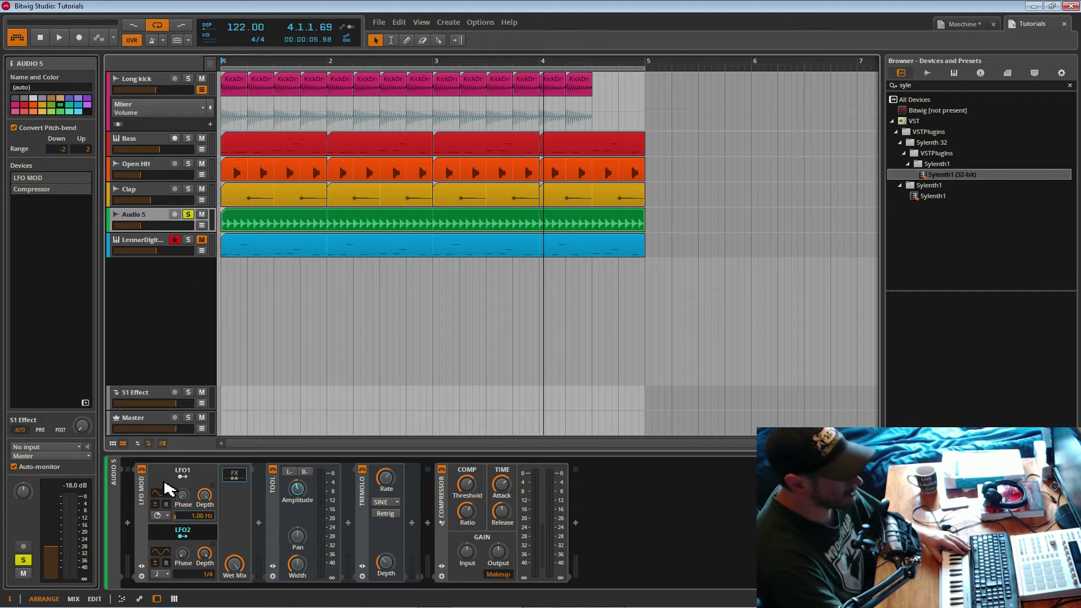
left_click(142, 470)
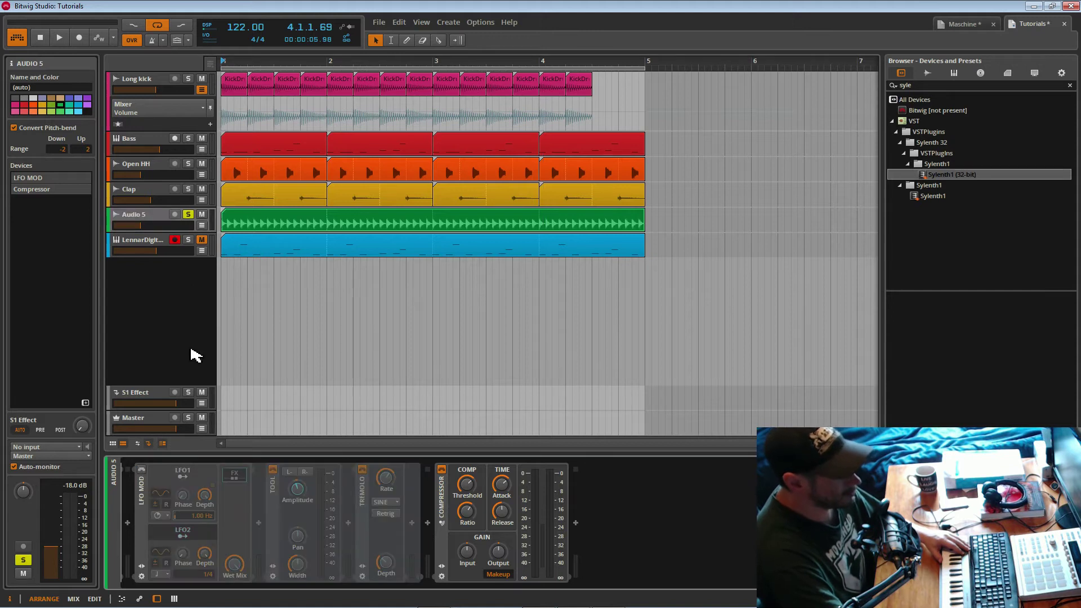
left_click(241, 225)
key("space")
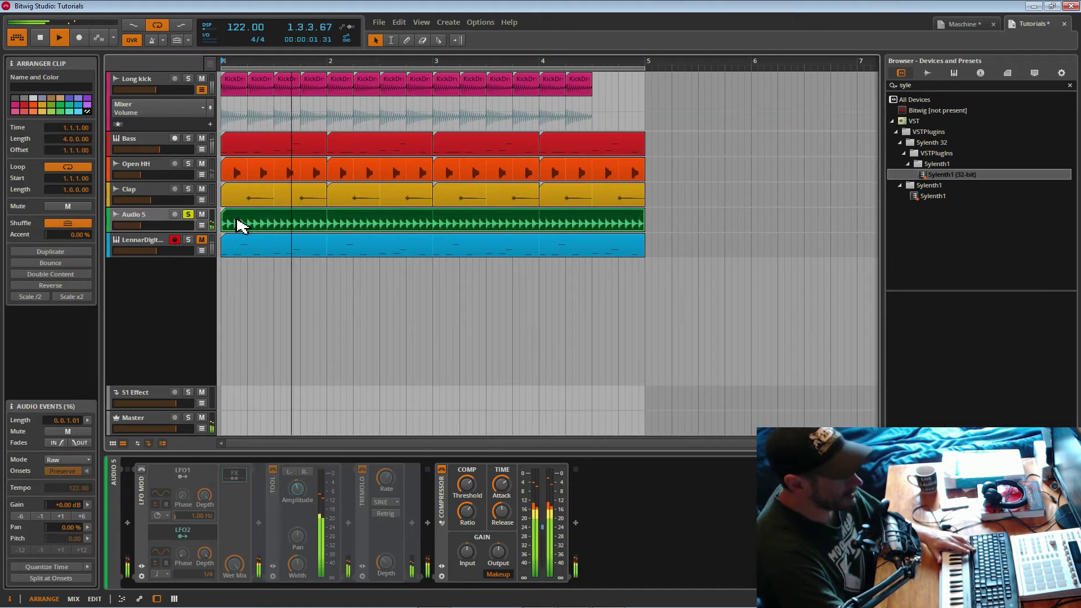
left_click(188, 215)
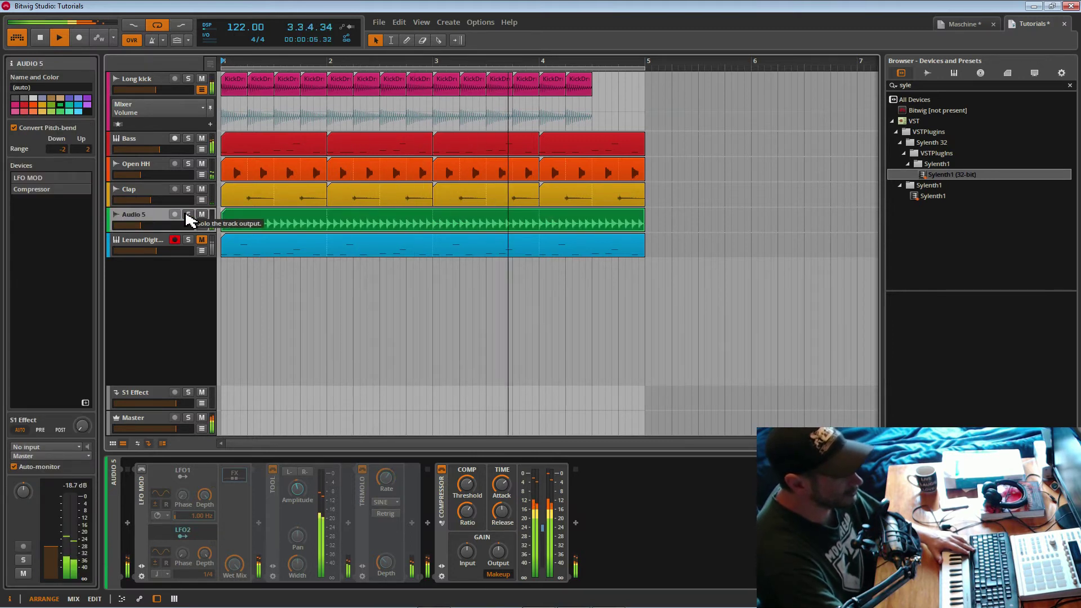
left_click(147, 473)
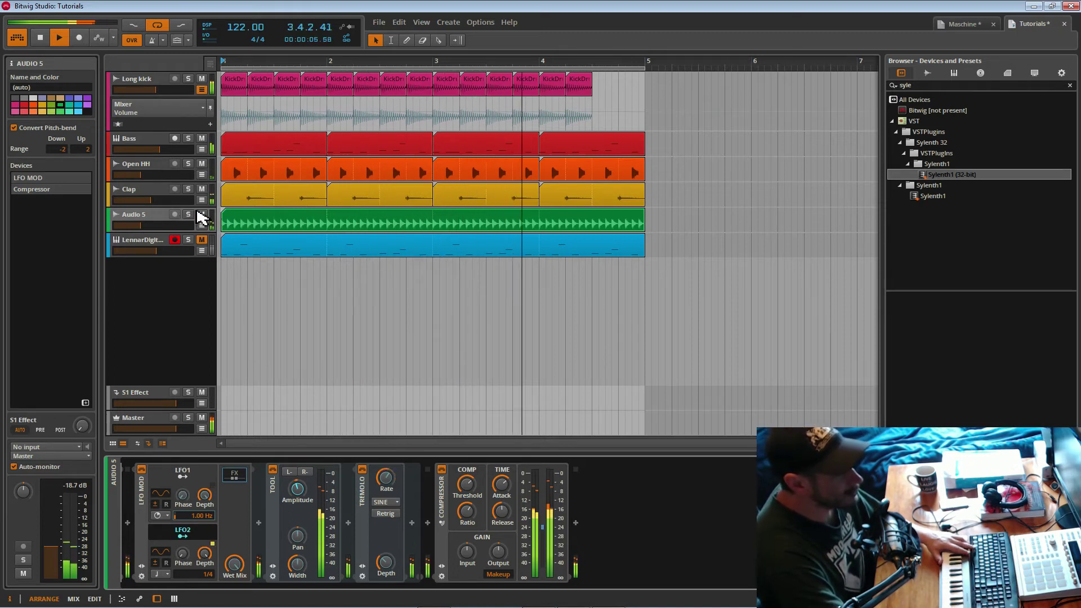
Audition the LennarDigital Sylenth1 track soloed, unmute it within the full mix, and save the project
left_click(201, 239)
left_click(188, 240)
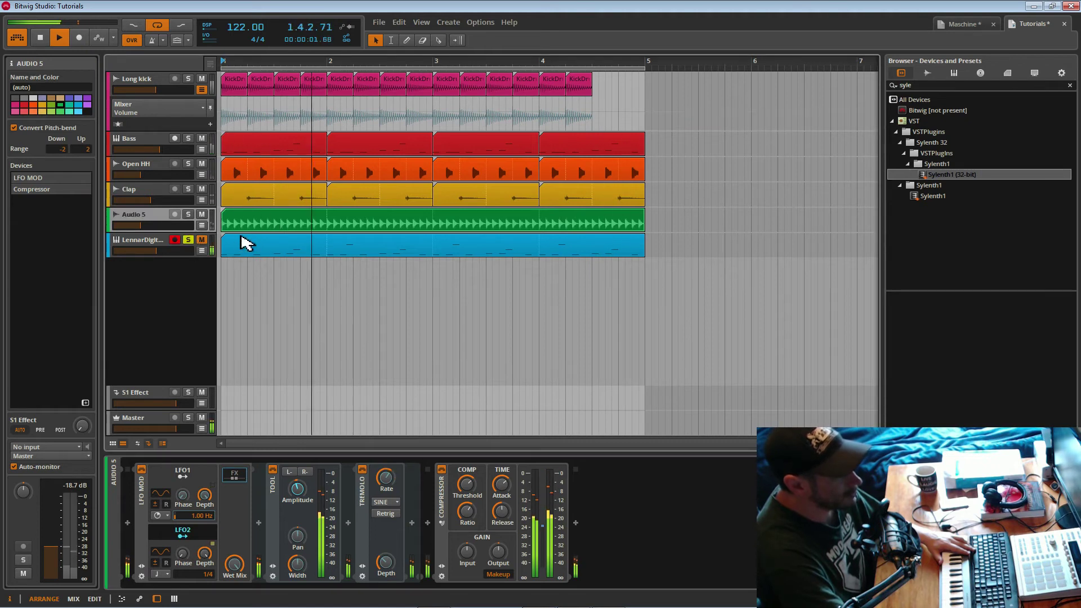
left_click(264, 252)
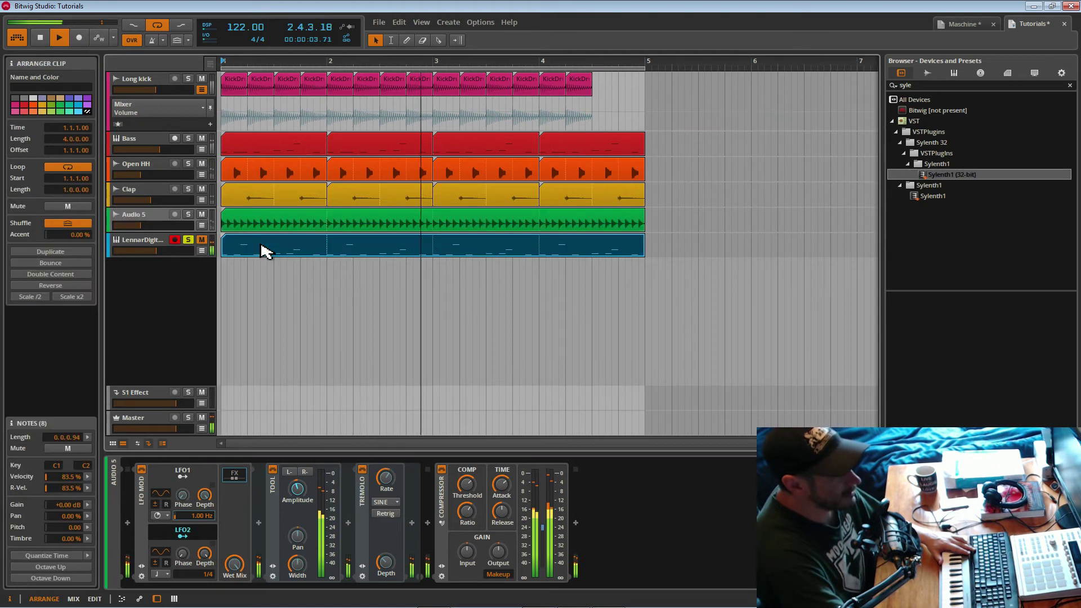
left_click(189, 240)
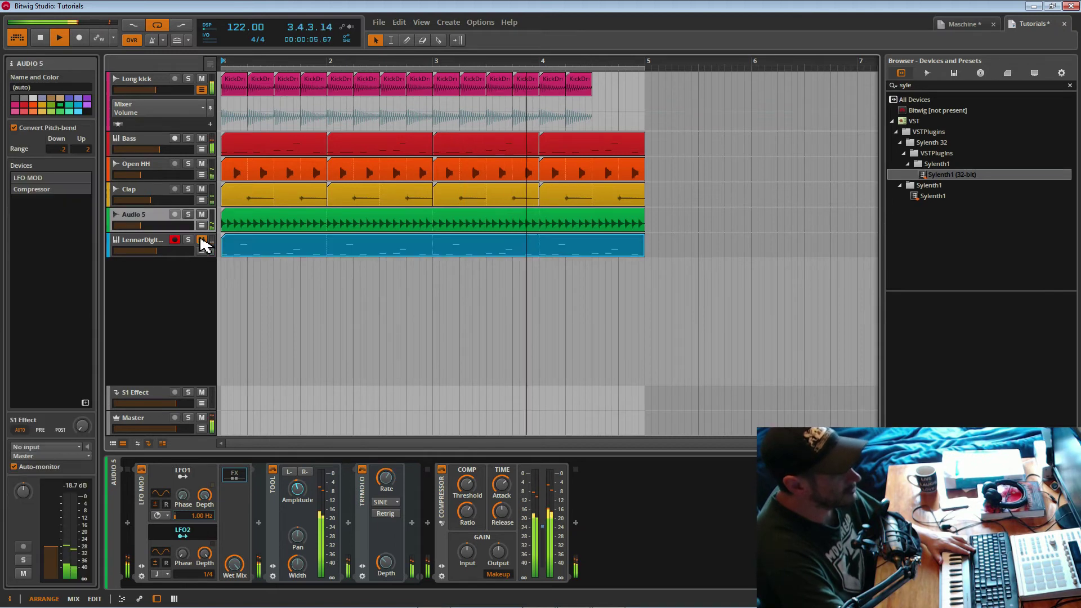
left_click(202, 240)
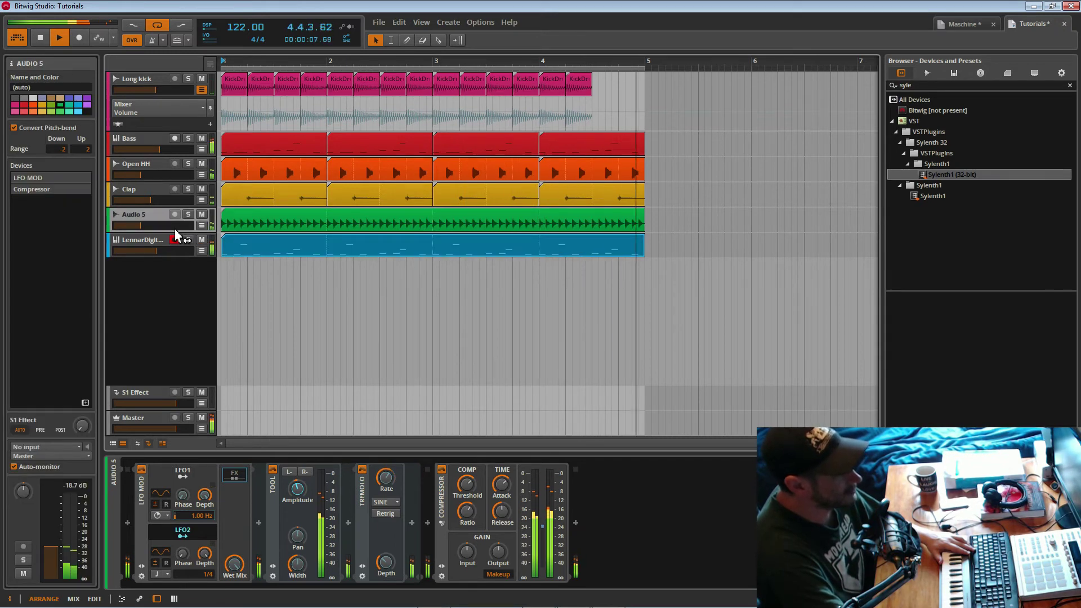
key("ctrl+s")
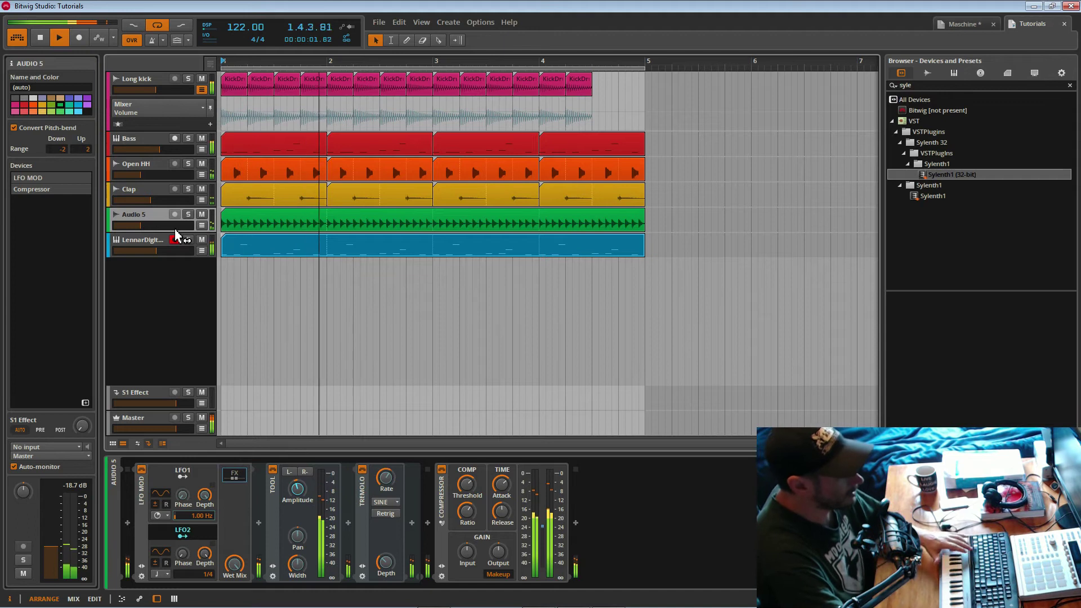
Open the Sylenth1 plug-in window from its track and set the Filter Control cutoff to 13.84 Hz
left_click(142, 246)
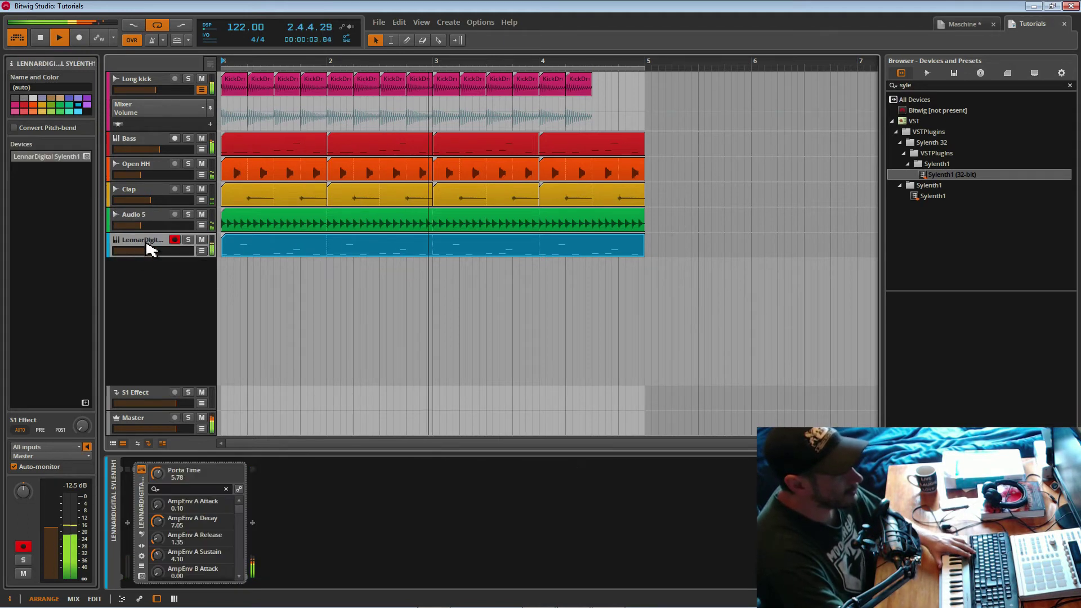
left_click(141, 576)
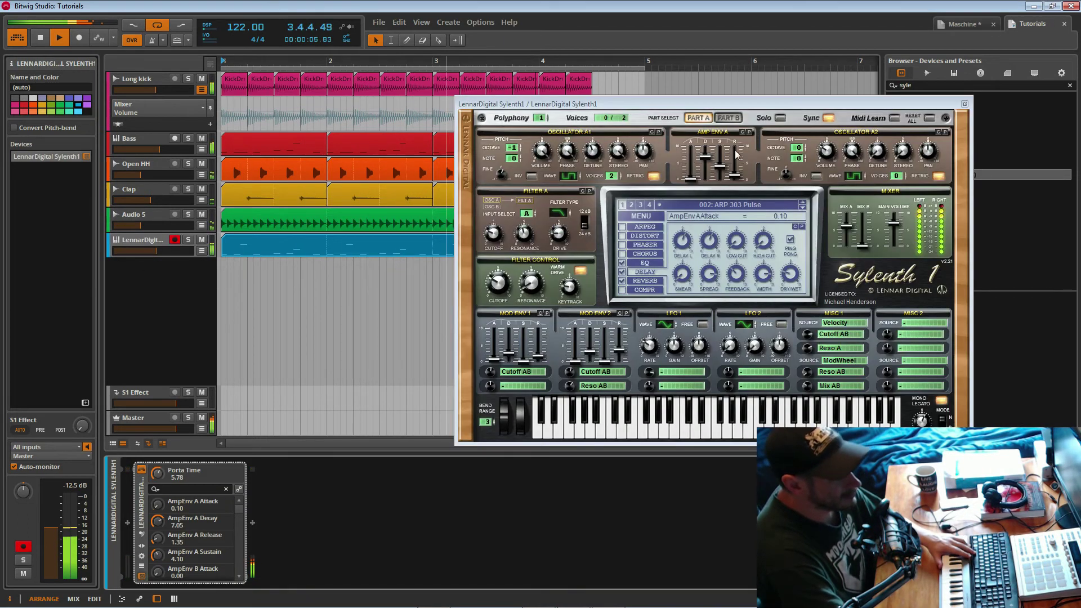
left_click_drag(763, 104, 800, 198)
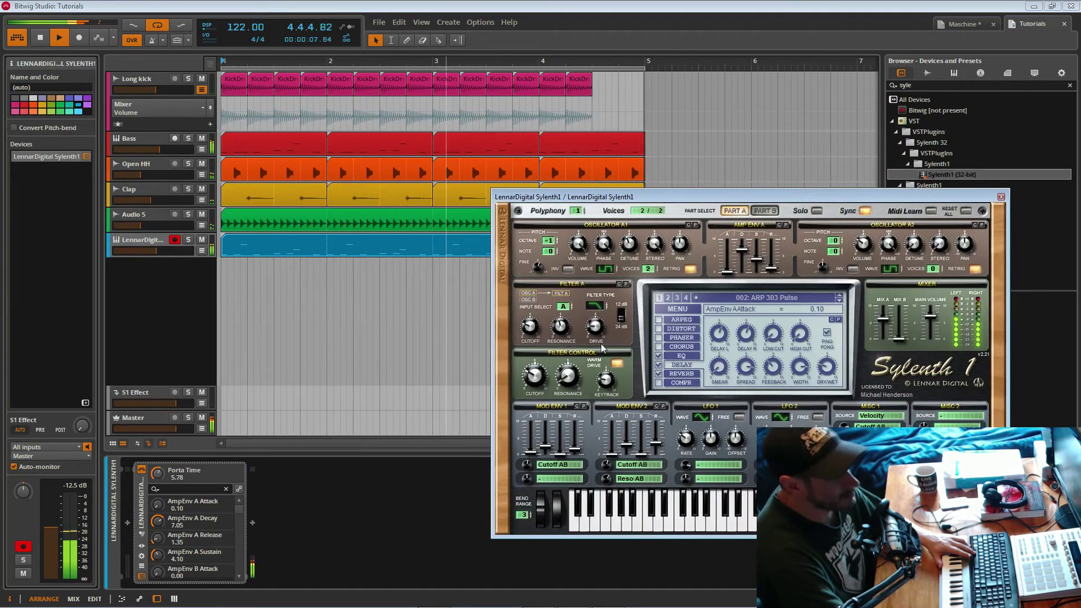
left_click(532, 382)
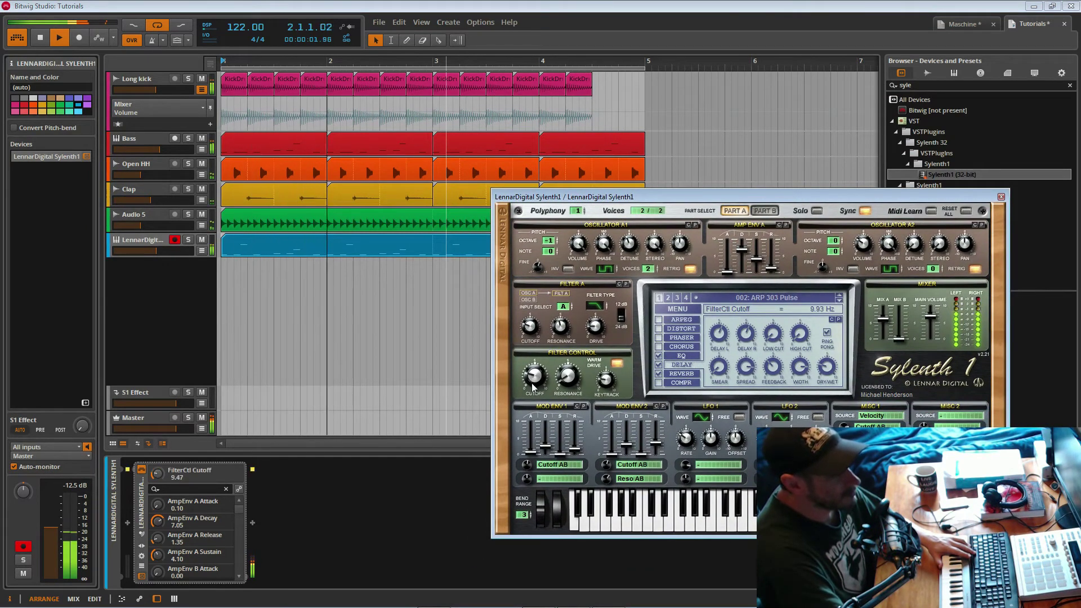
left_click_drag(532, 383, 535, 380)
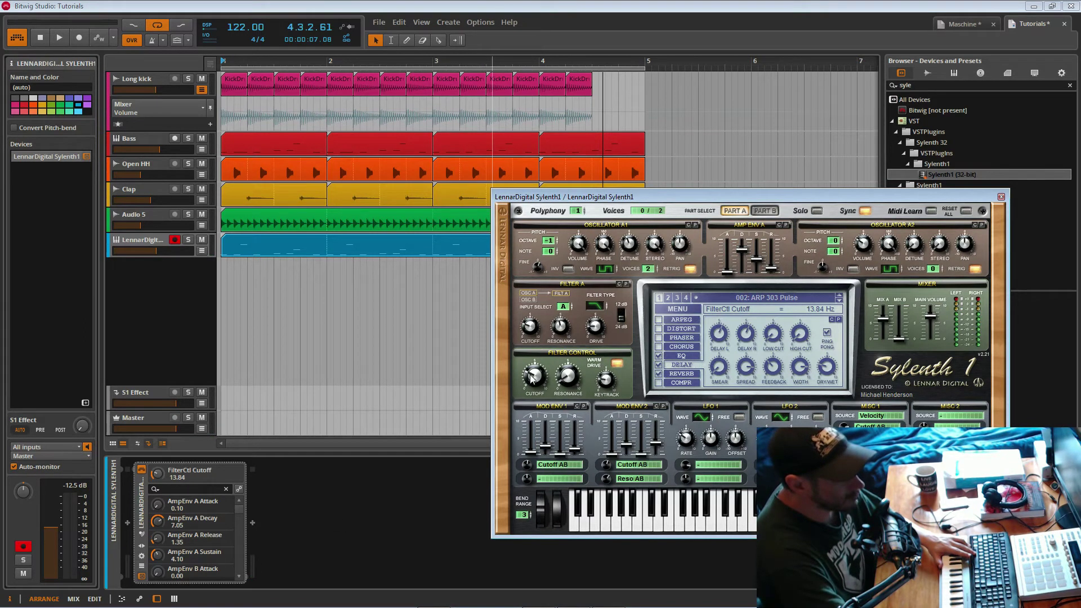
Check the options available for the FilterCtl Cutoff parameter, then play the loop with the Sylenth1 track soloed
right_click(158, 481)
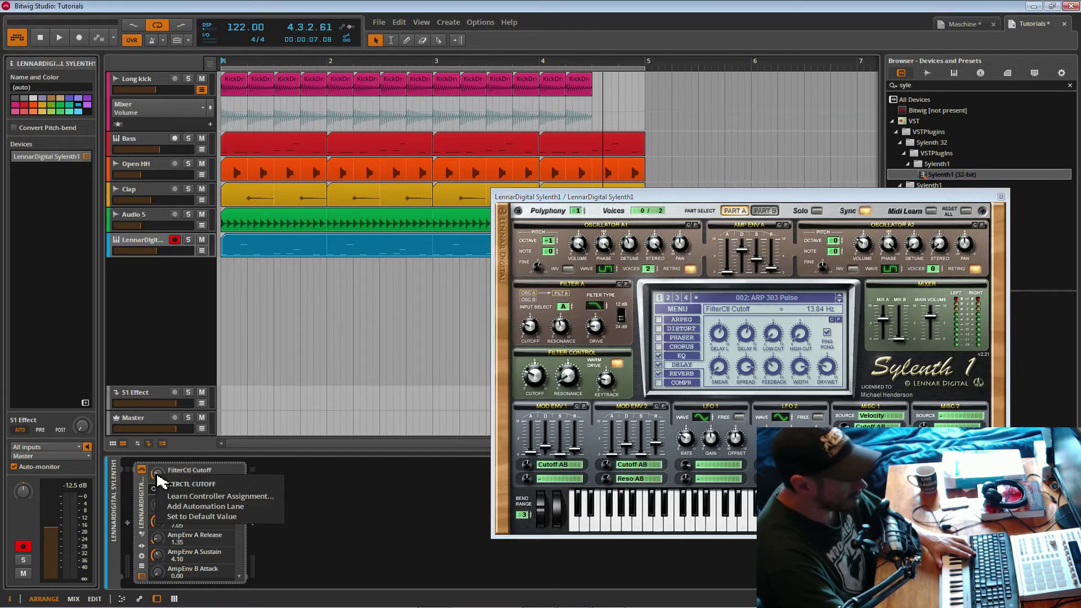
left_click(139, 512)
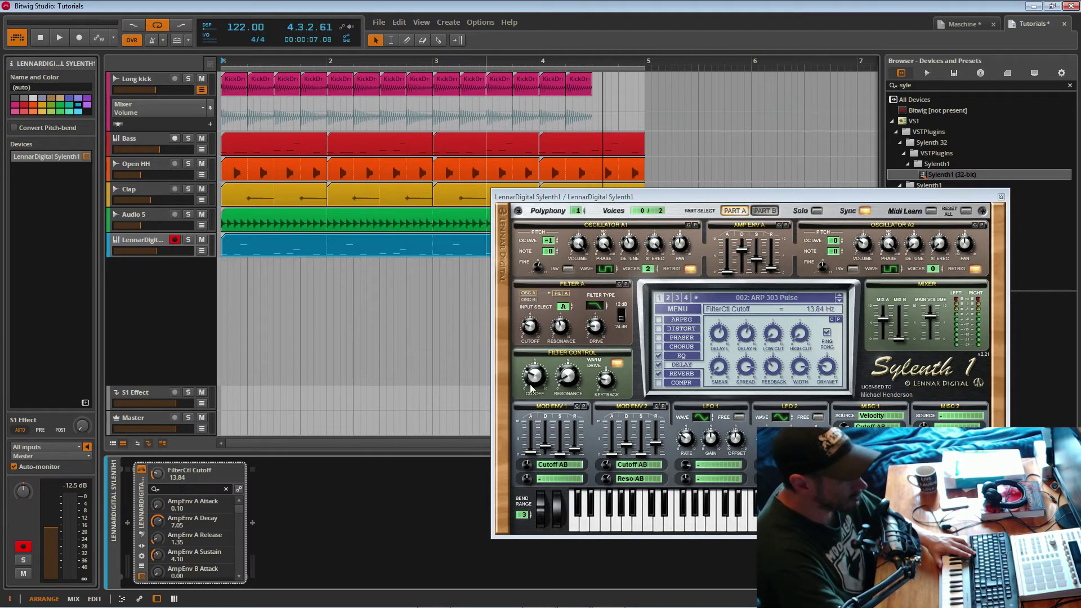
left_click(188, 239)
key("space")
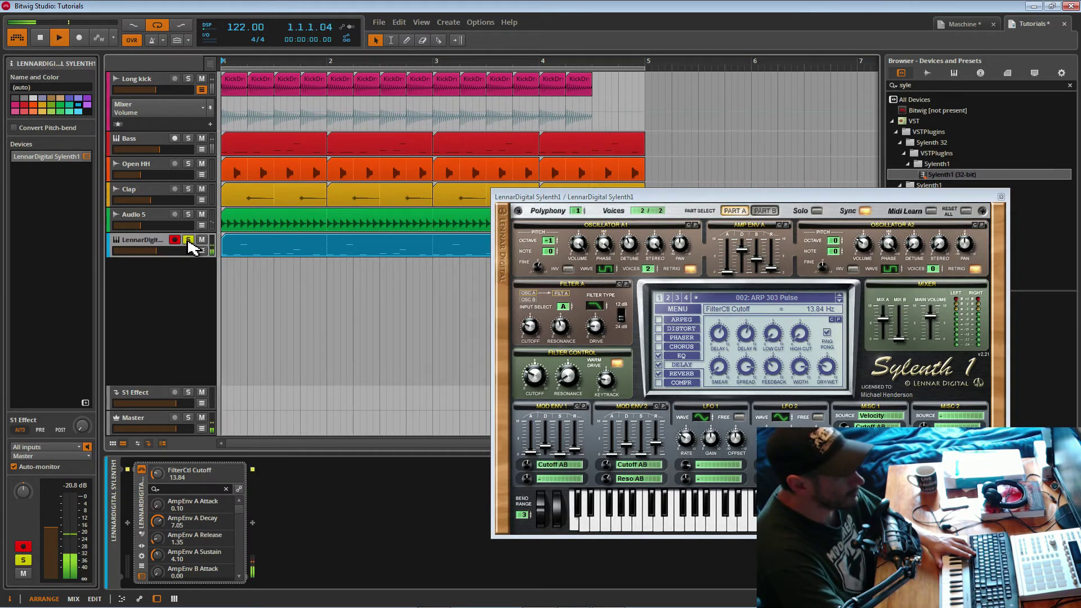
Reveal the Sylenth1 device's macro controls, map Macro 1 to the FilterCtl Cutoff parameter, and adjust the macro's amount
left_click(143, 546)
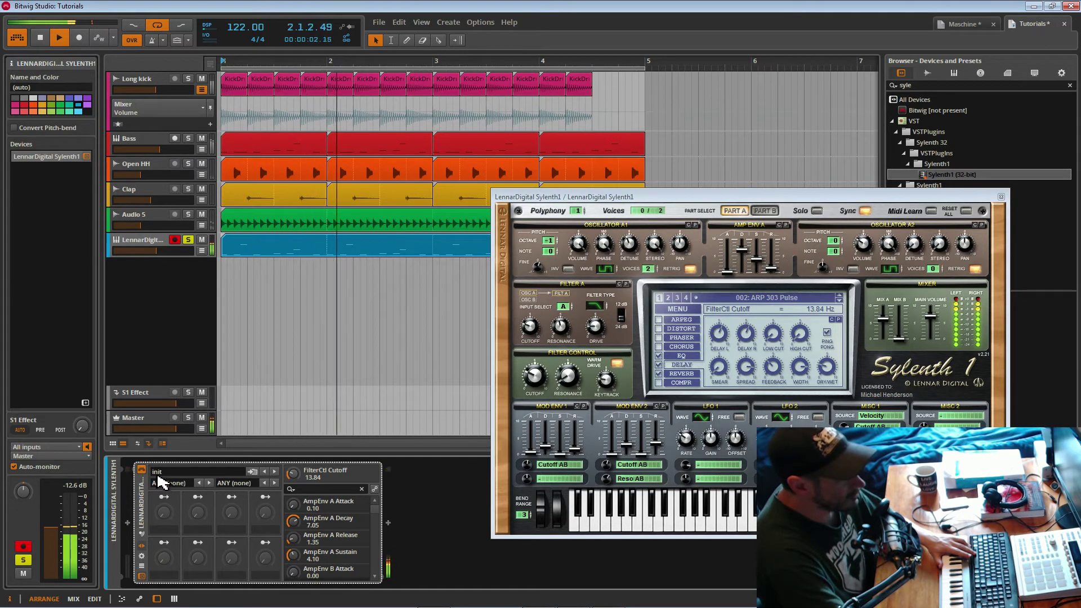
left_click_drag(164, 496, 304, 450)
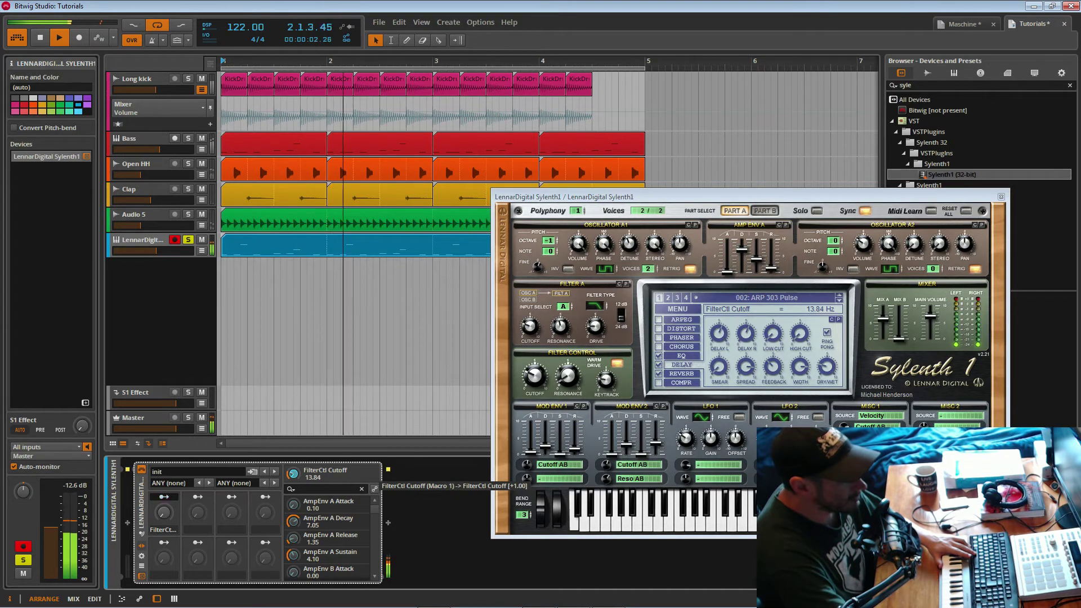
mouse_move(294, 475)
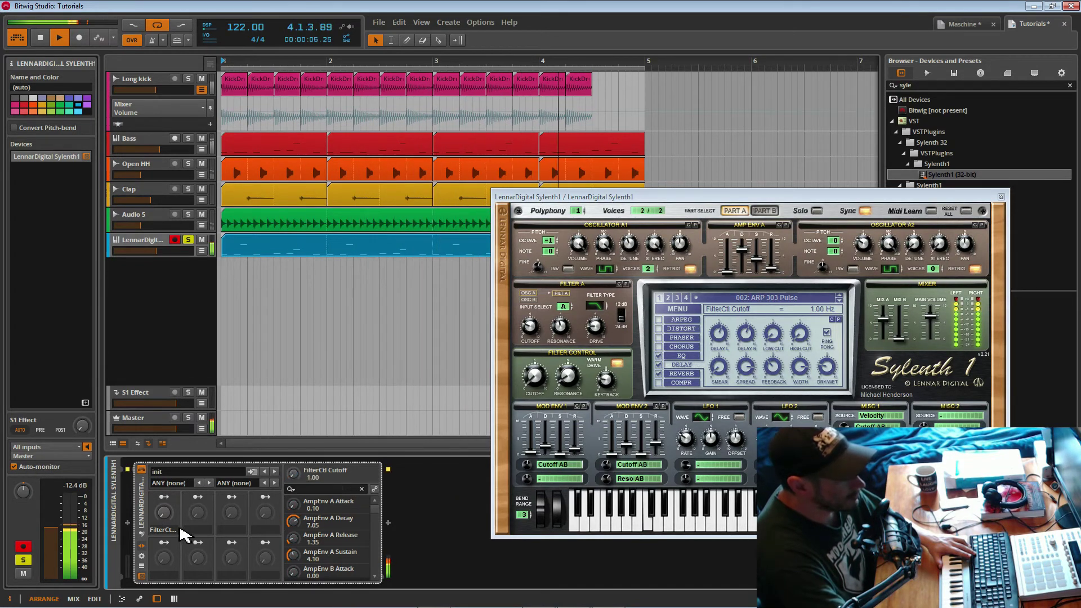
left_click_drag(164, 511, 164, 517)
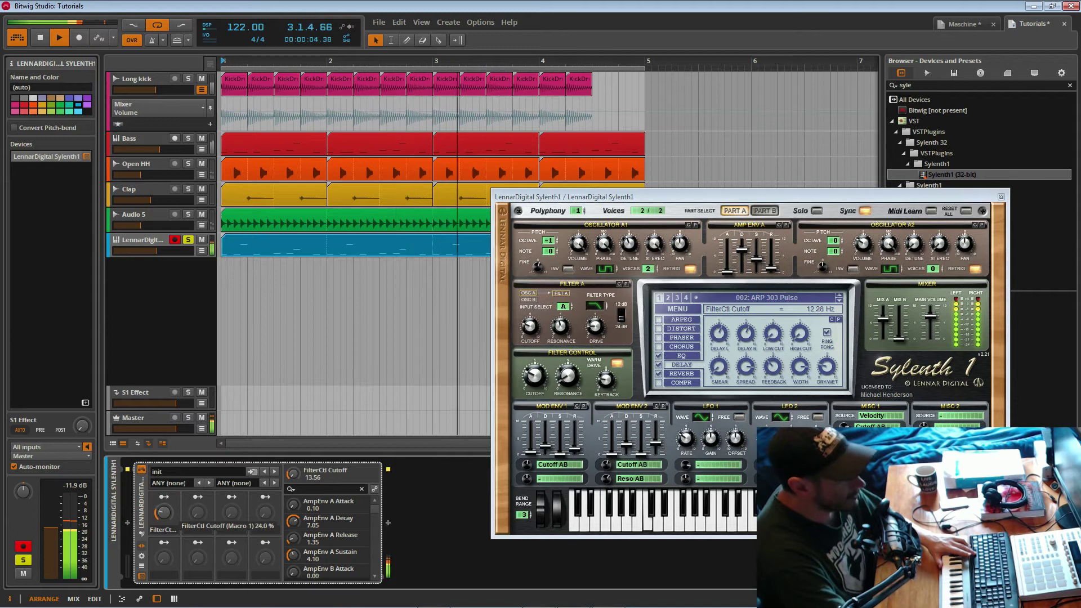
Add an automation lane for the FilterCtl Cutoff macro and show it beneath the LennarDigital Sylenth1 track
right_click(163, 513)
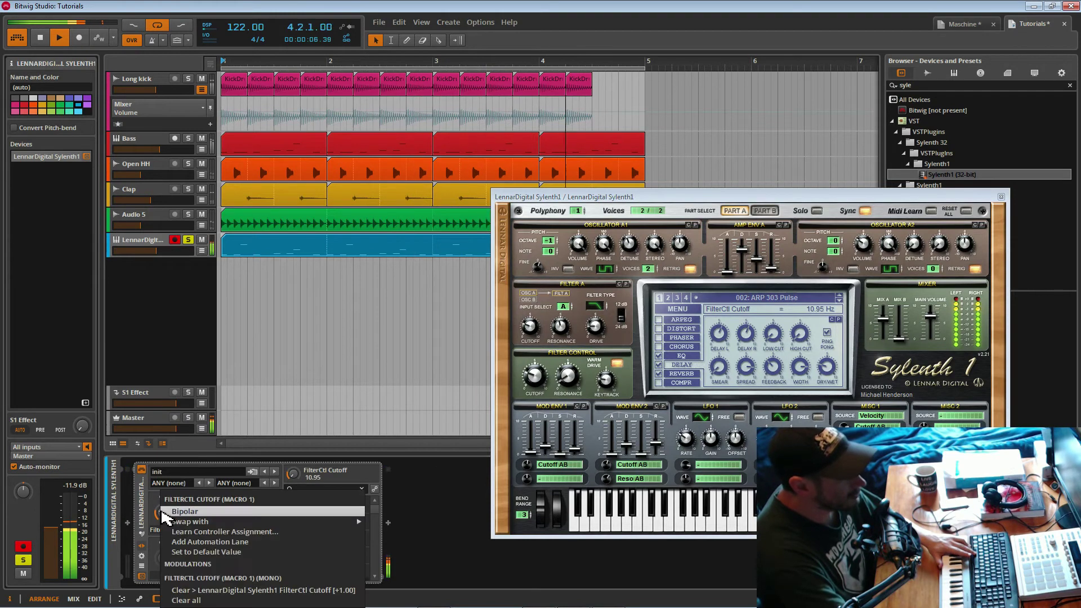
left_click(234, 541)
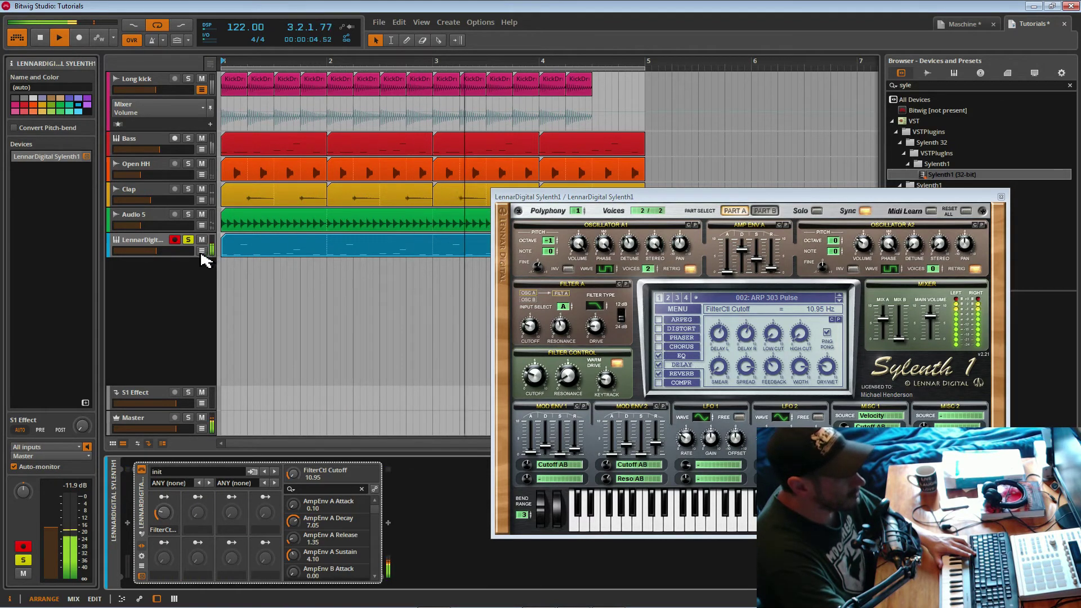
left_click(163, 444)
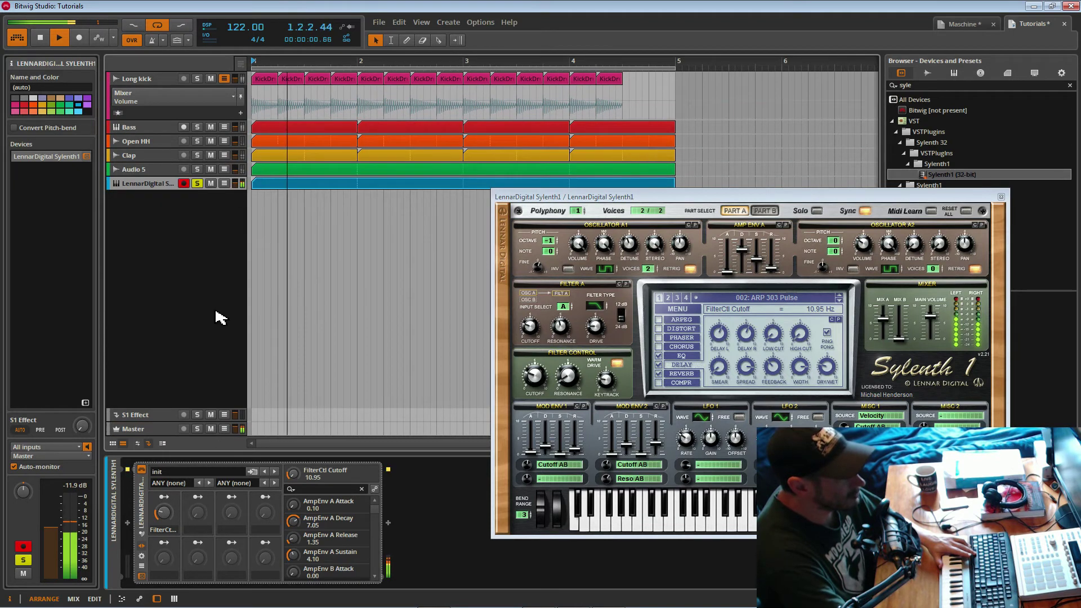
left_click(163, 444)
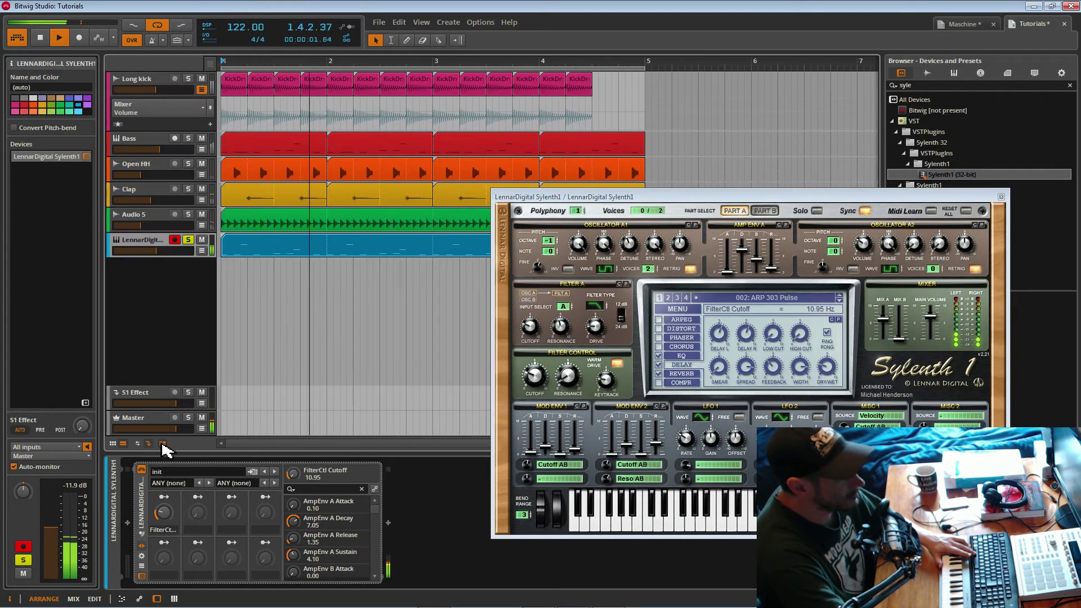
left_click(202, 251)
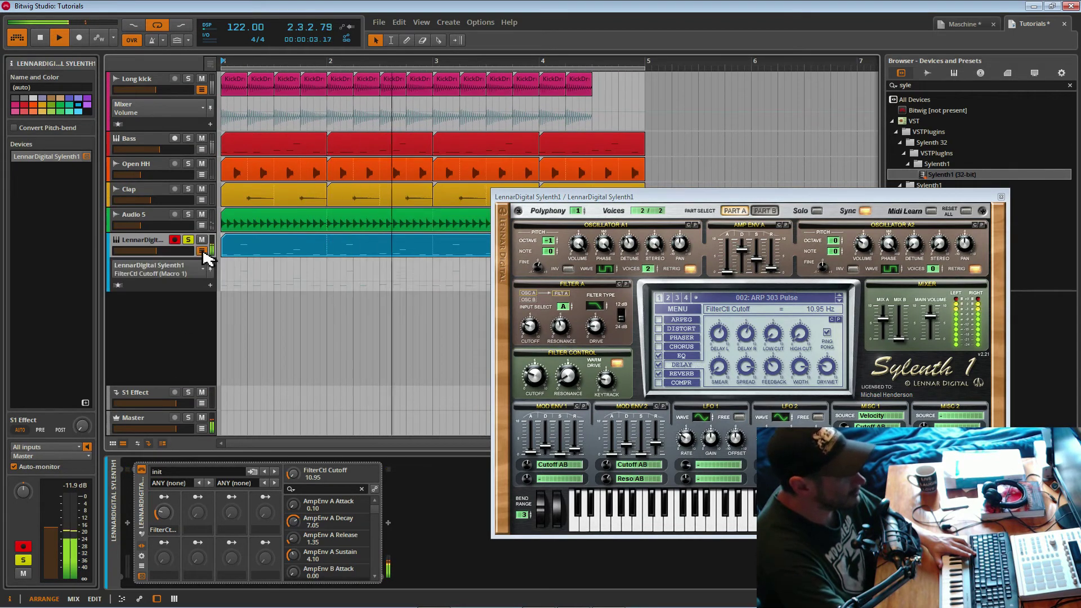
left_click(143, 274)
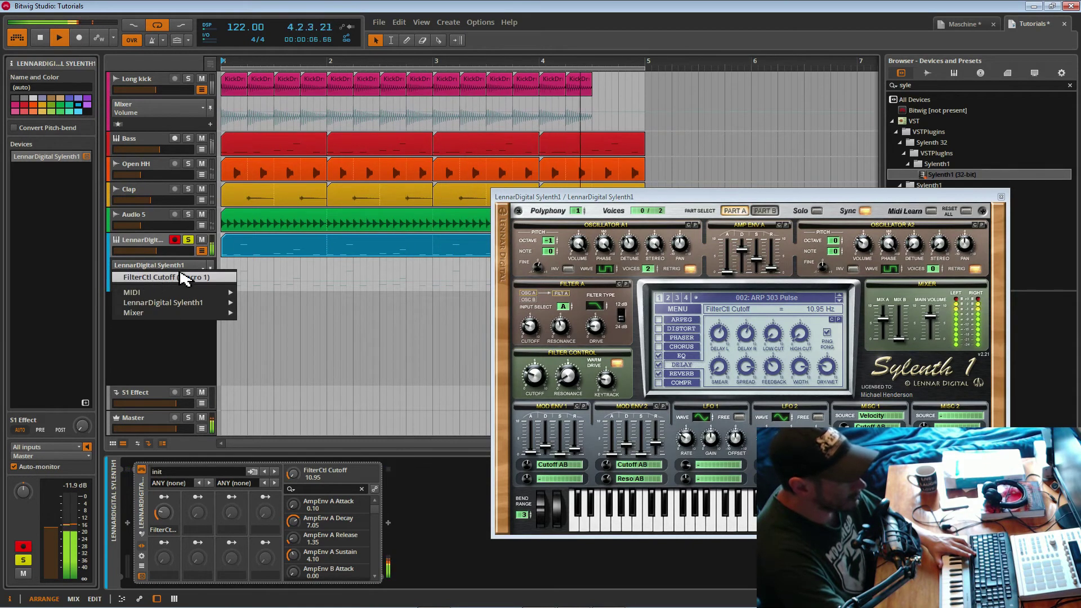
left_click(202, 278)
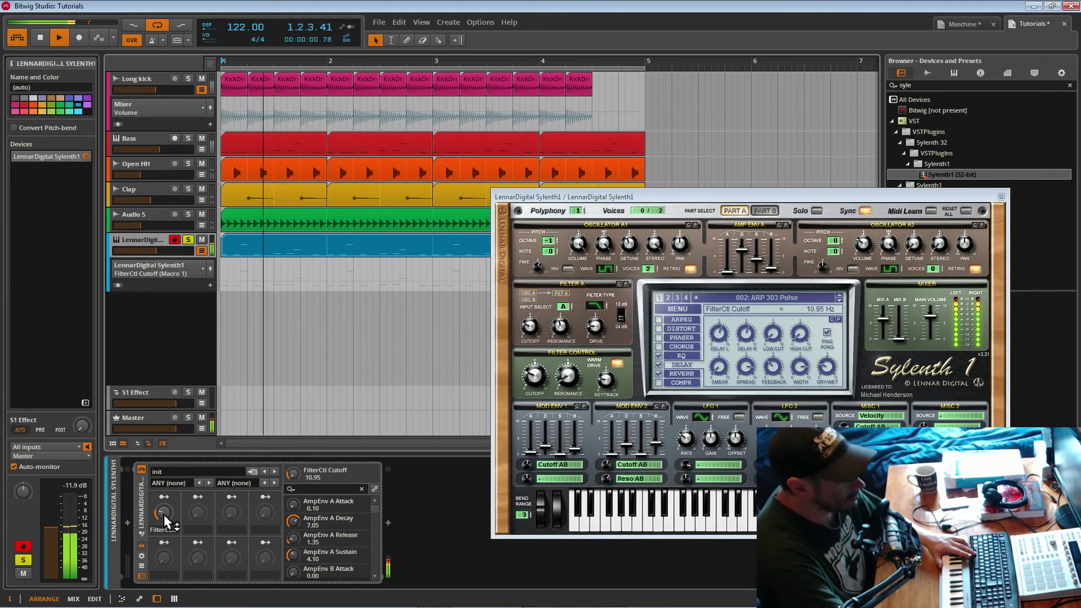
Draw a cutoff automation curve with points at 47.5 % on 1.3.4, a dip on 2.1.4, and a rise on 3.1.1
left_click(222, 285)
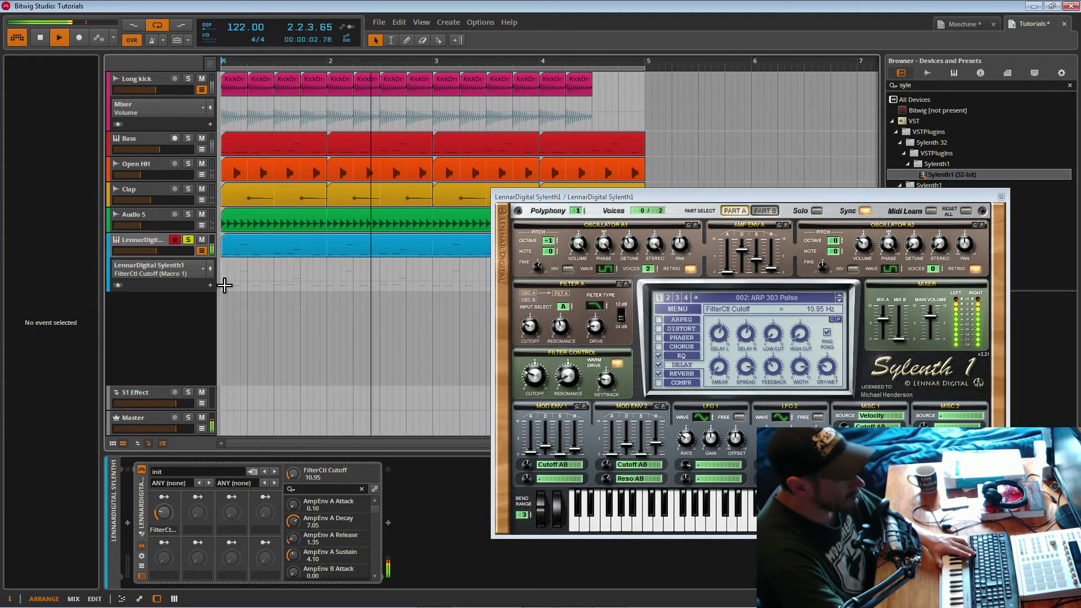
left_click(276, 283)
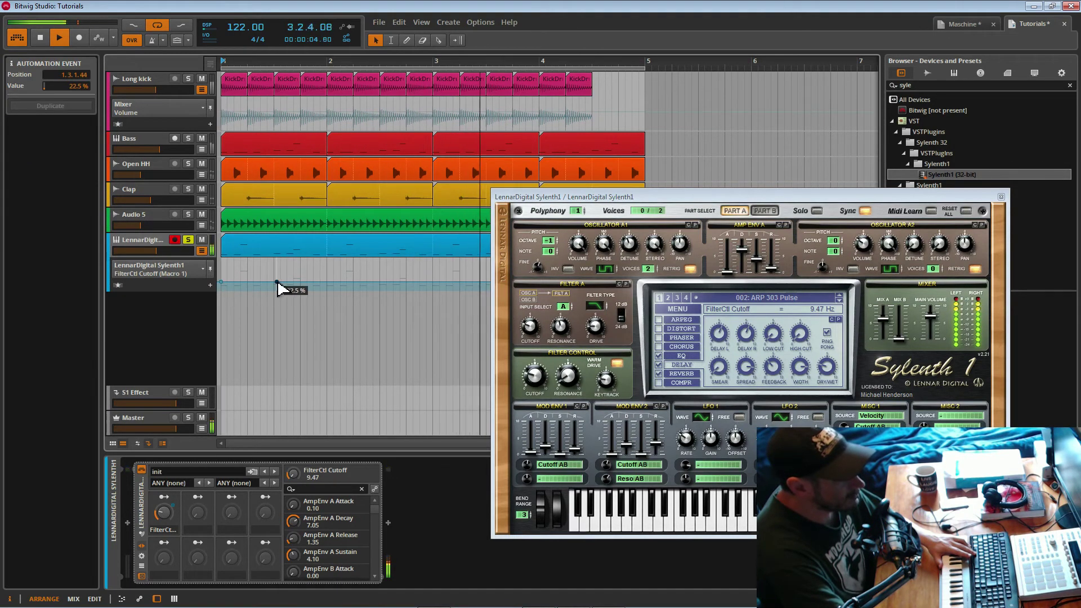
left_click_drag(276, 282, 293, 274)
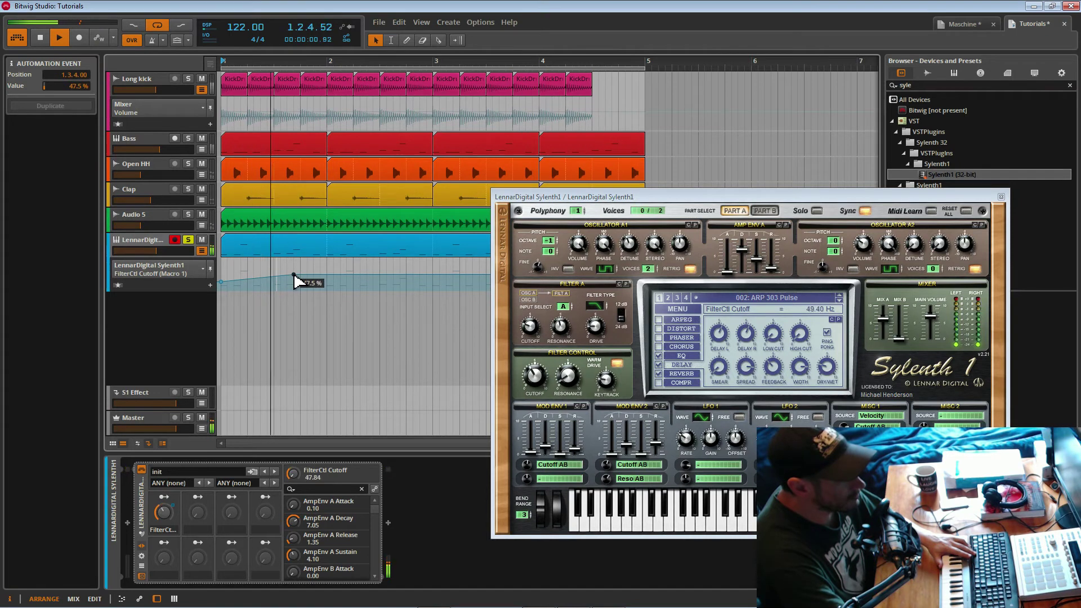
left_click_drag(349, 282, 349, 287)
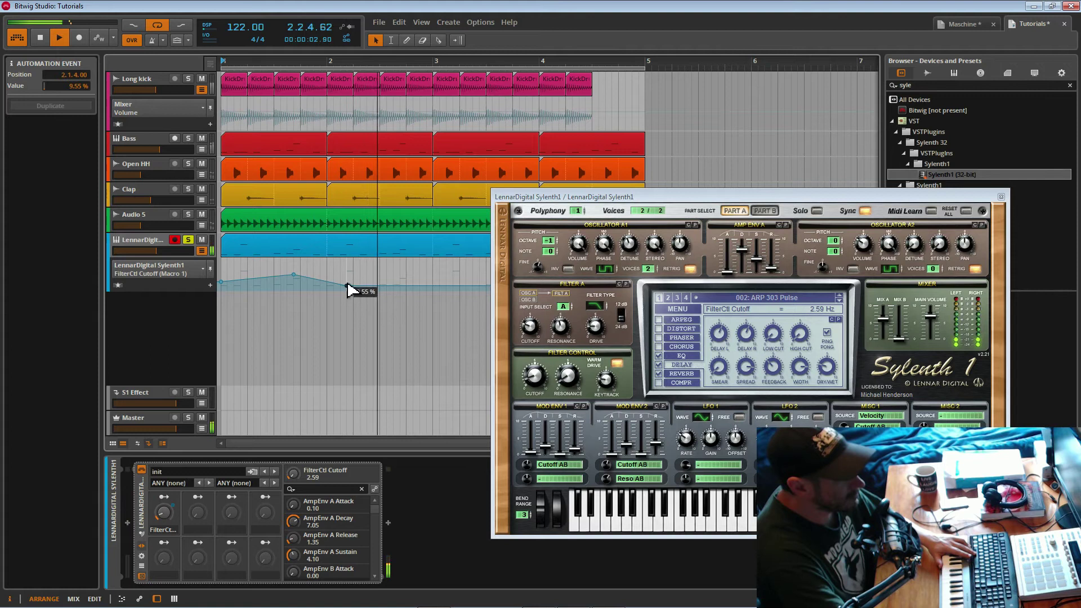
left_click_drag(423, 282, 434, 283)
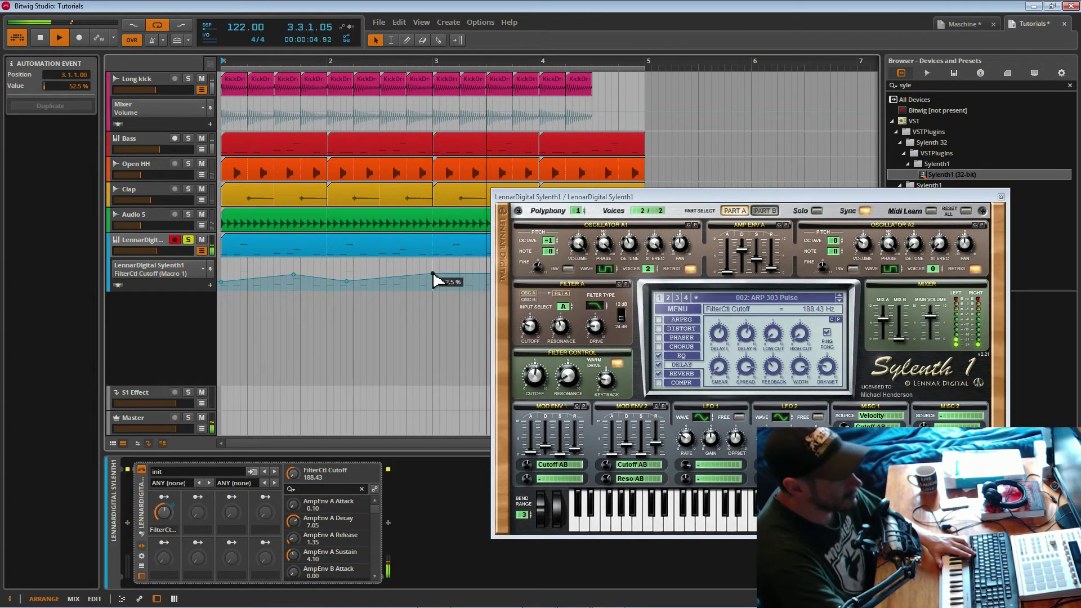
left_click(445, 299)
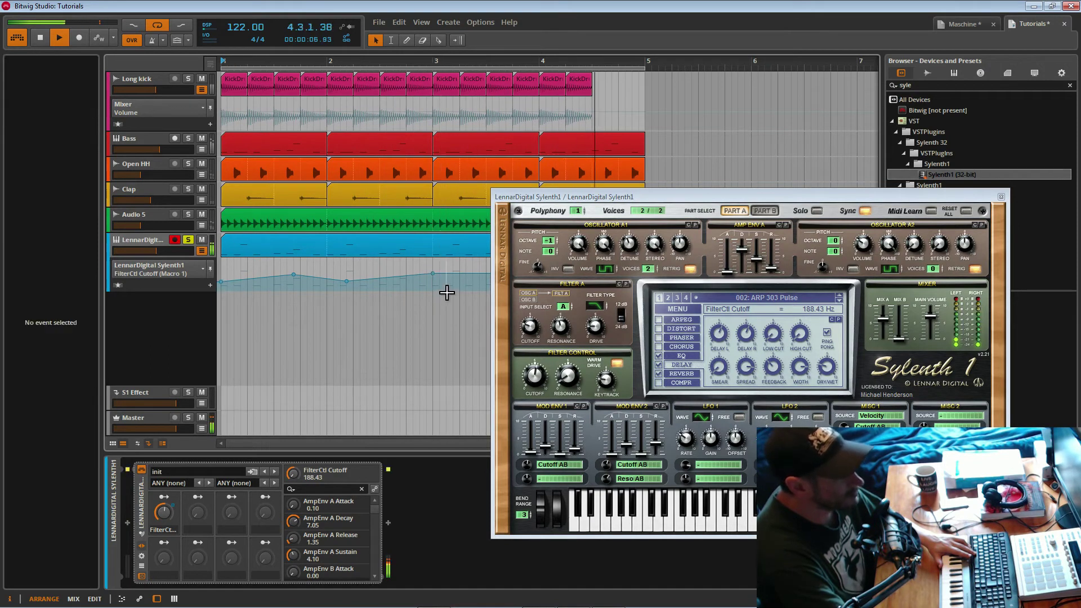
Select all the drawn automation points in the FilterCtl Cutoff lane and delete them
left_click_drag(451, 288, 220, 269)
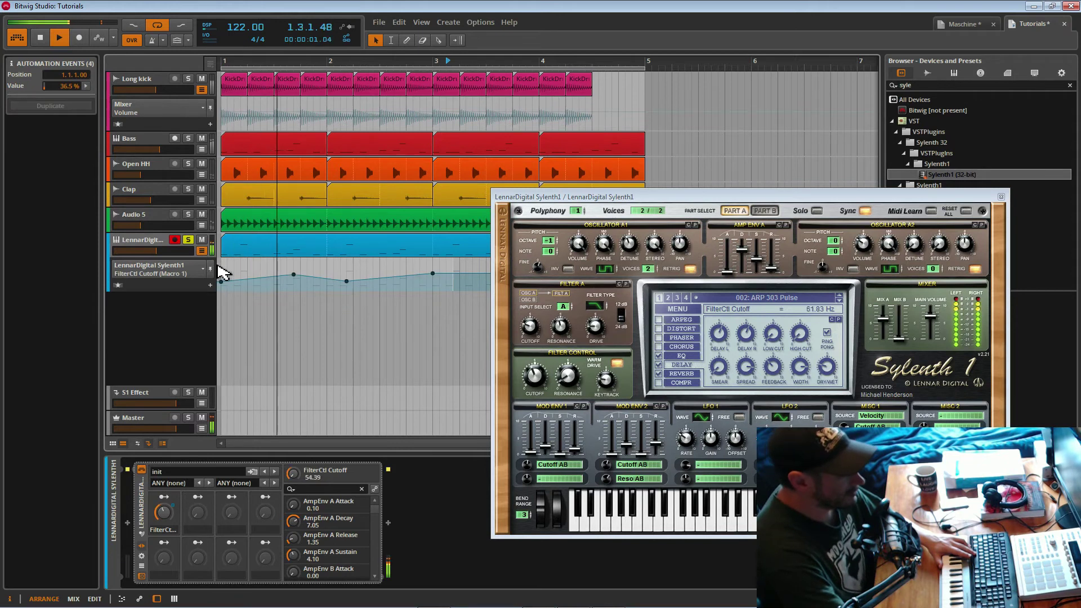
key("Delete")
left_click(185, 531)
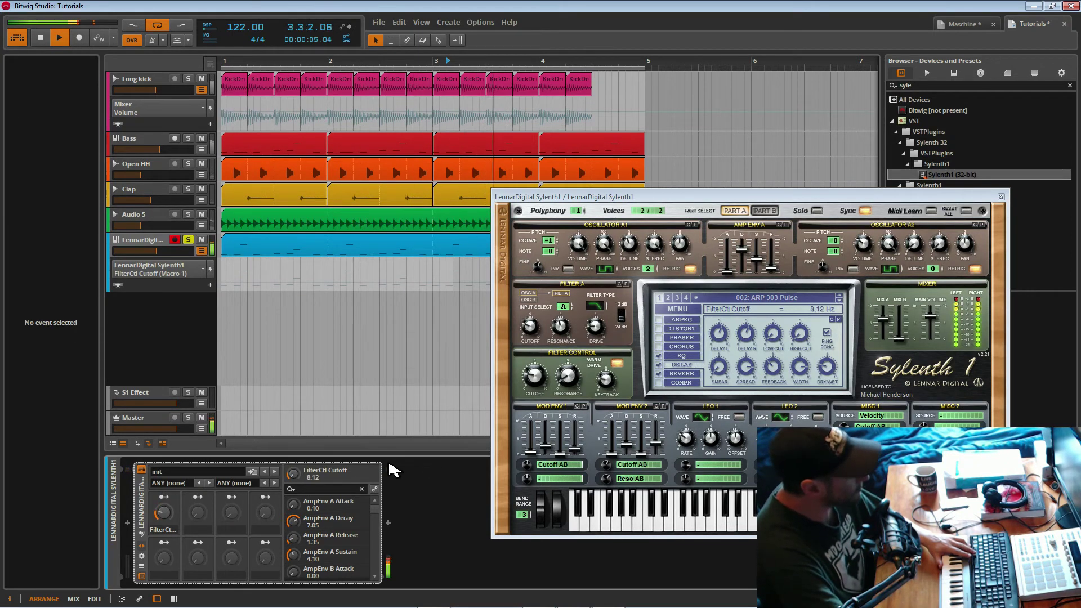
Stop playback and save the project, and insert an LFO MOD modulator ahead of the Sylenth1 device
key("space")
key("ctrl+s")
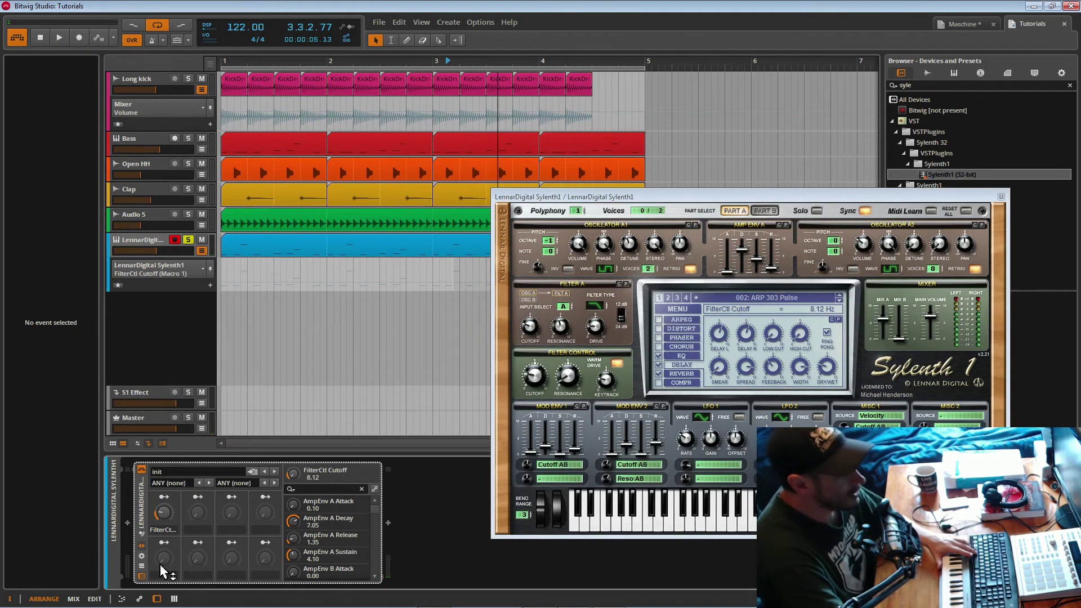
left_click(128, 523)
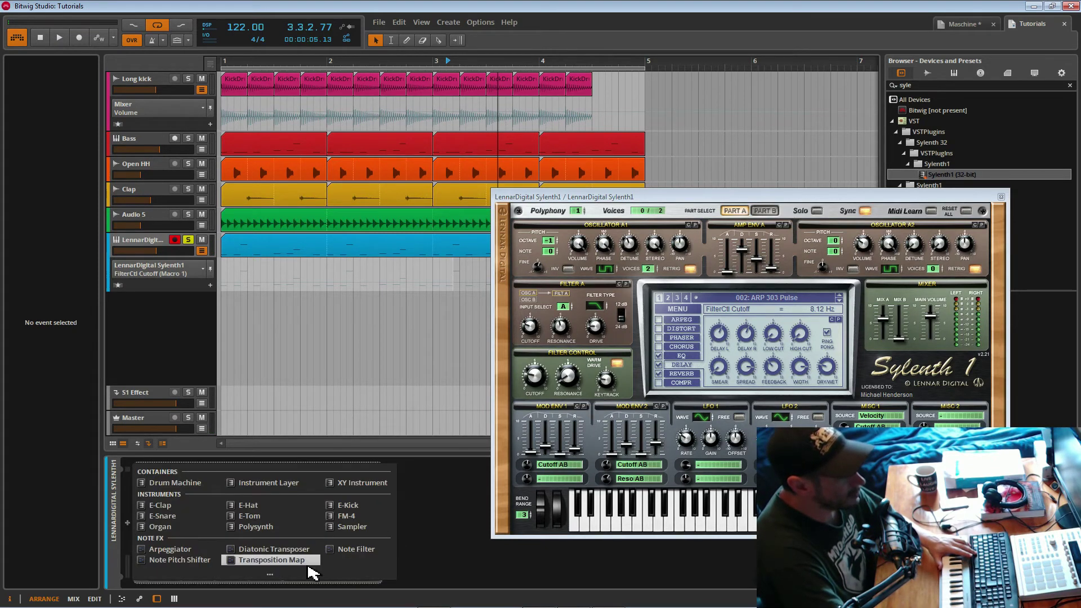
left_click(273, 575)
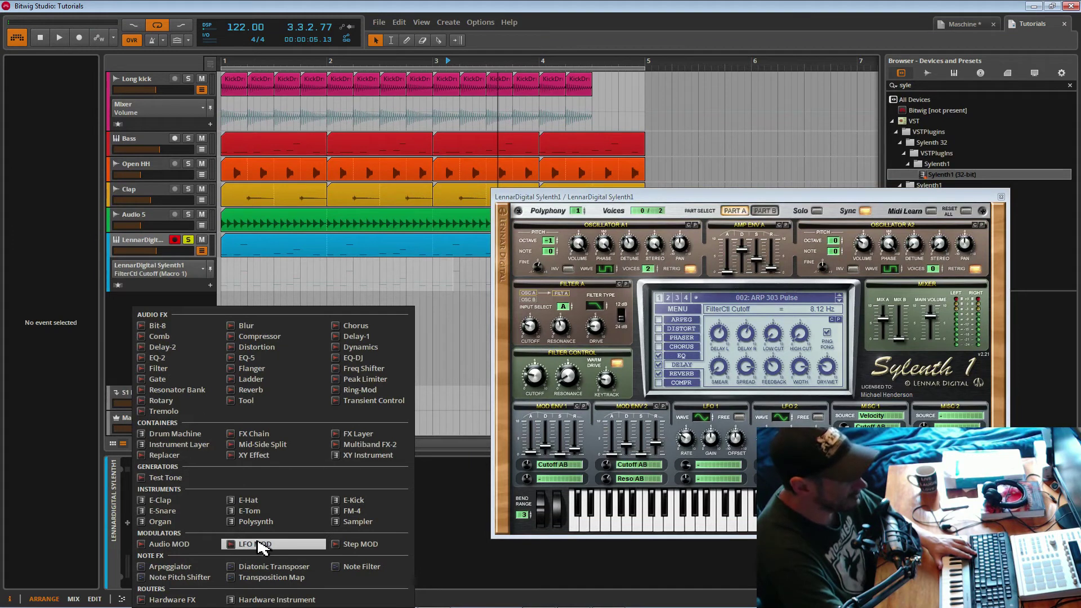
left_click(248, 544)
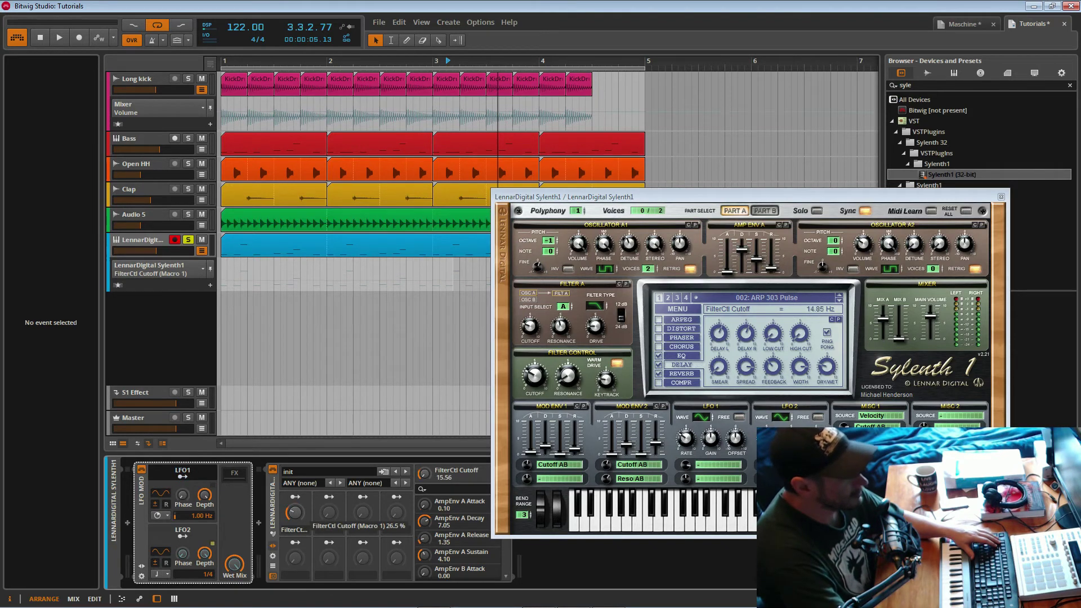
Open the LFO MOD's FX chain, move the Sylenth1 device into it, and close the Sylenth1 plug-in window
left_click(234, 475)
left_click(288, 512)
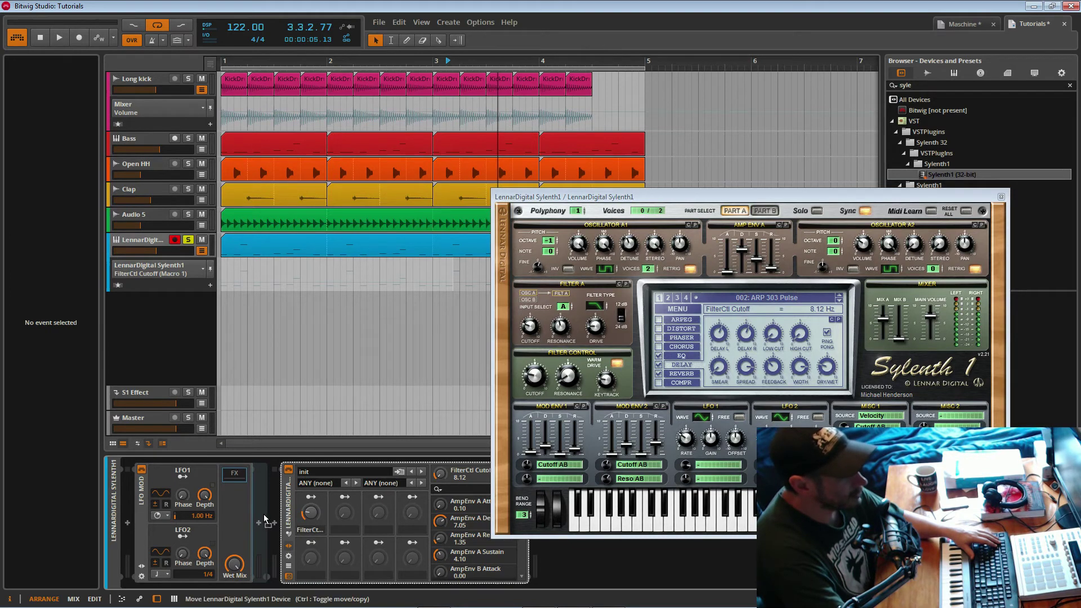
left_click_drag(256, 517, 257, 501)
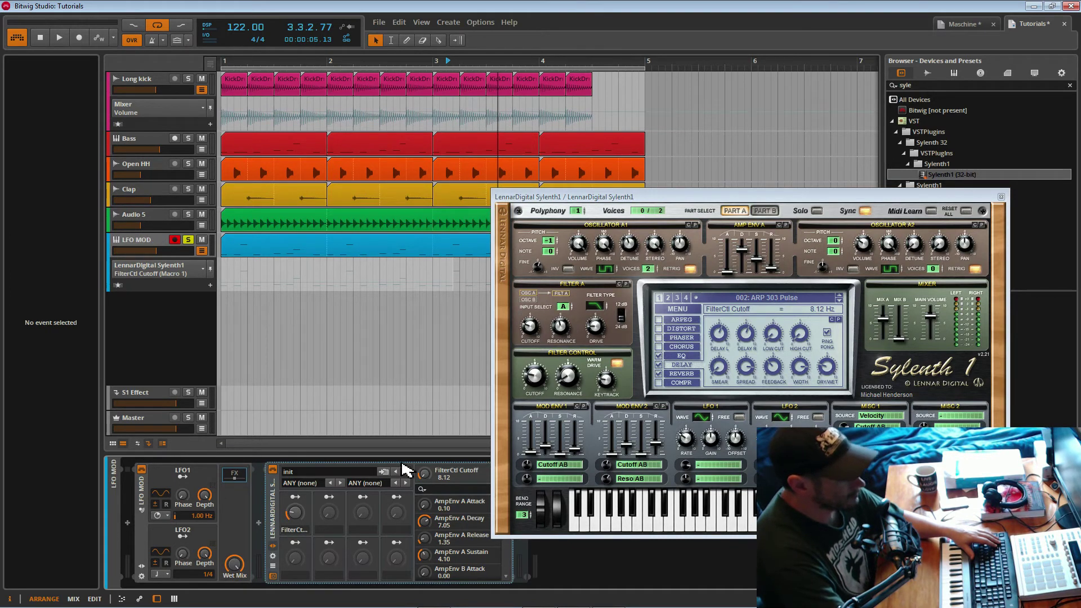
left_click(1001, 197)
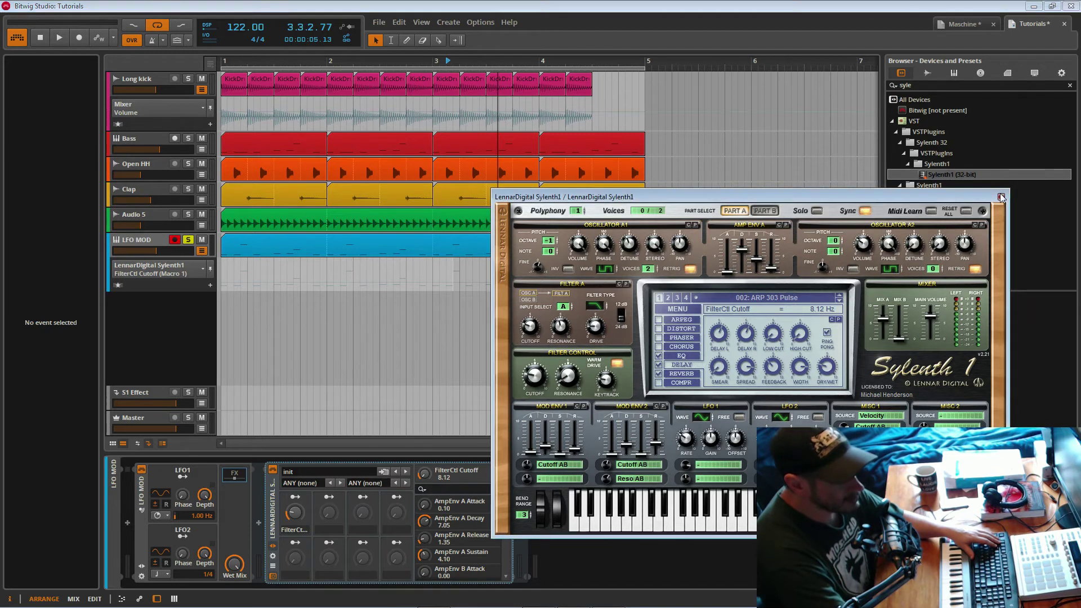
Set the base value of the FilterCtl Cutoff macro to about 31.5 % and play the loop
key("space")
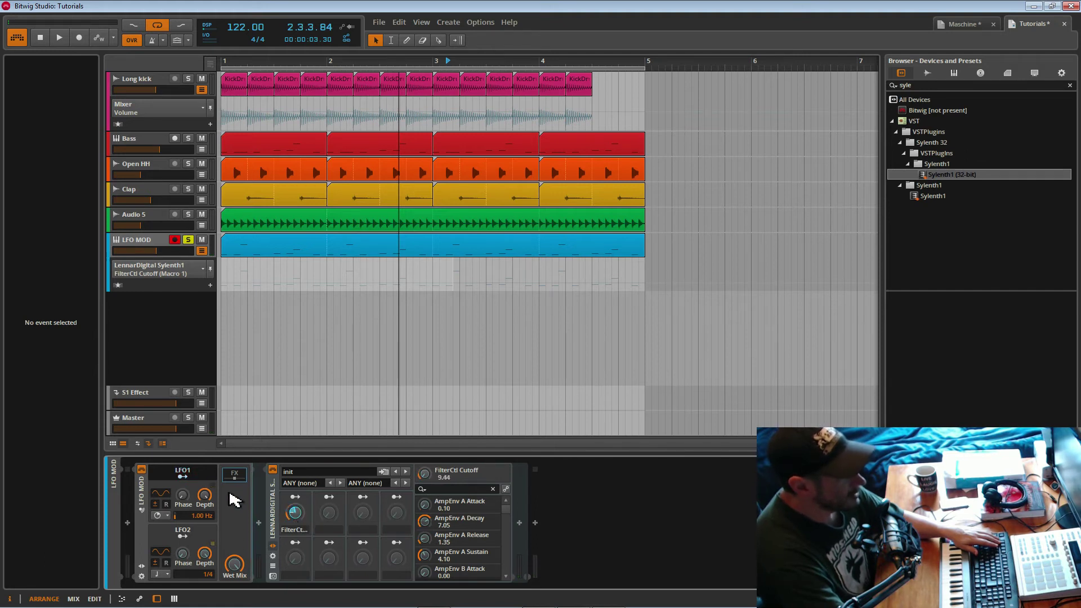
left_click_drag(291, 519, 292, 504)
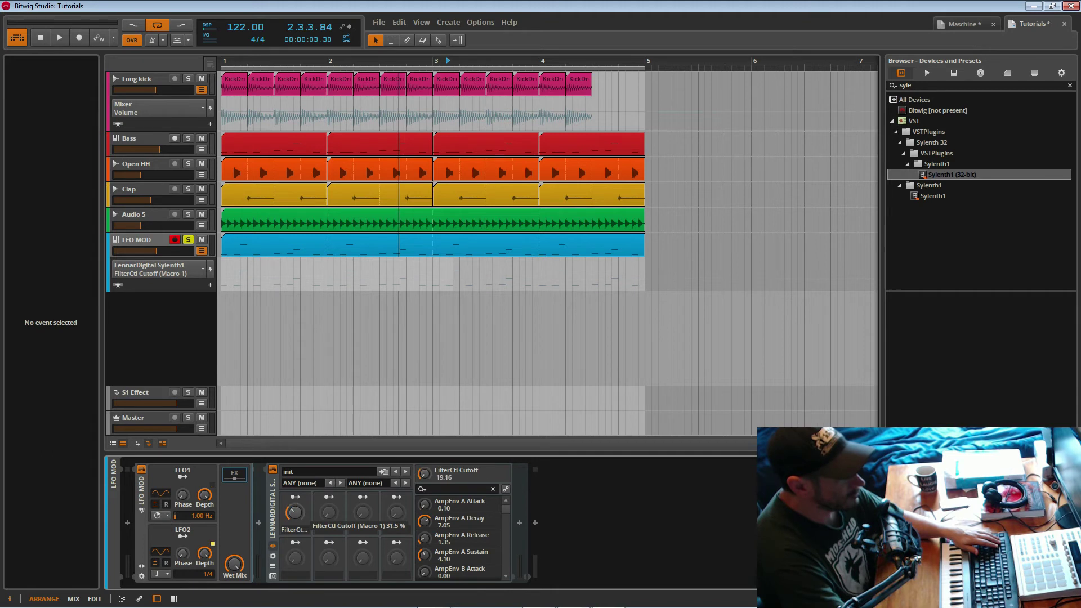
key("space")
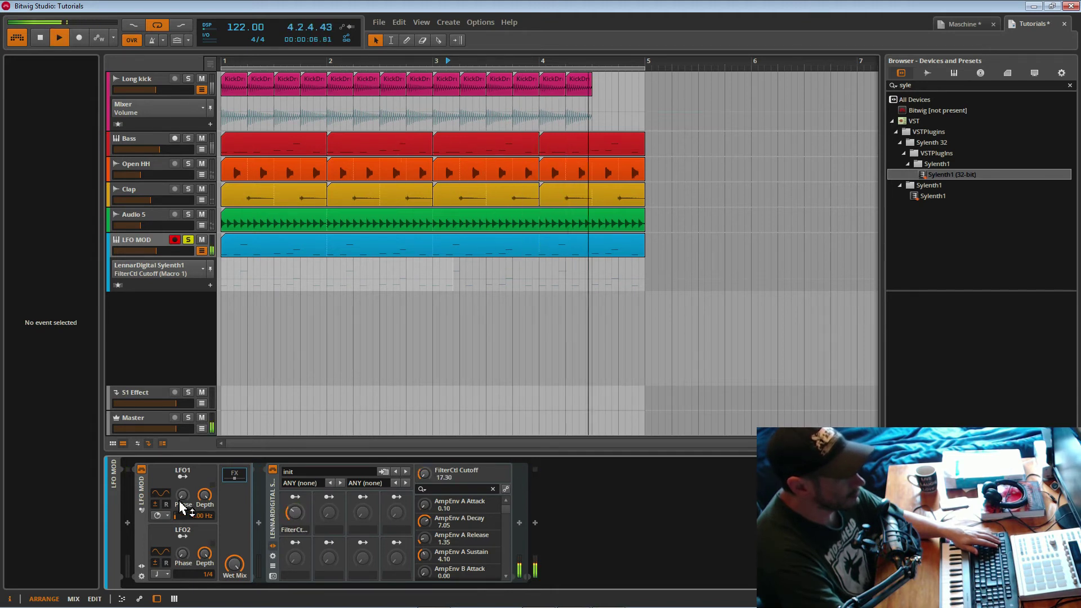
Adjust how much LFO1 modulates the FilterCtl Cutoff macro, and save the project while the loop plays
left_click(183, 476)
left_click_drag(294, 512, 294, 514)
left_click(182, 476)
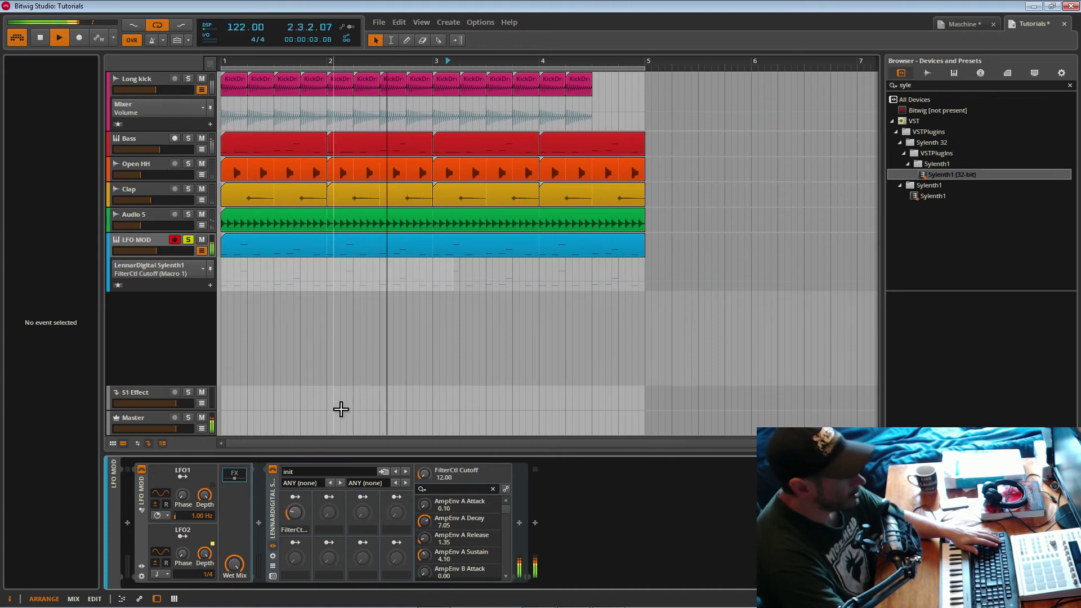
key("ctrl+s")
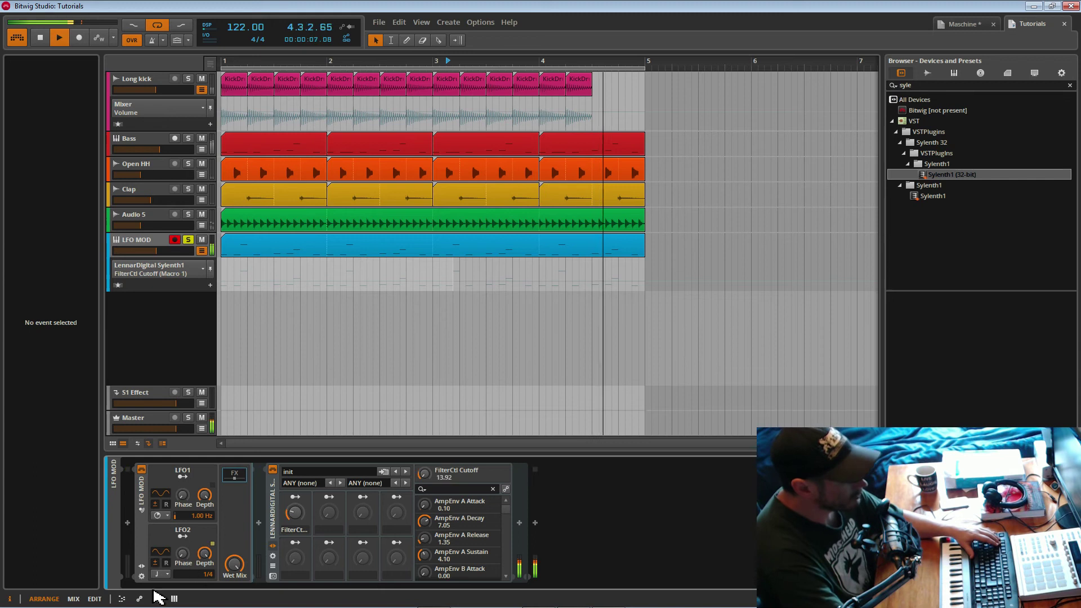
Reopen and reposition the Sylenth1 plug-in window, and tweak its filter controls during playback, with Filter A Drive at 2.13
left_click(274, 577)
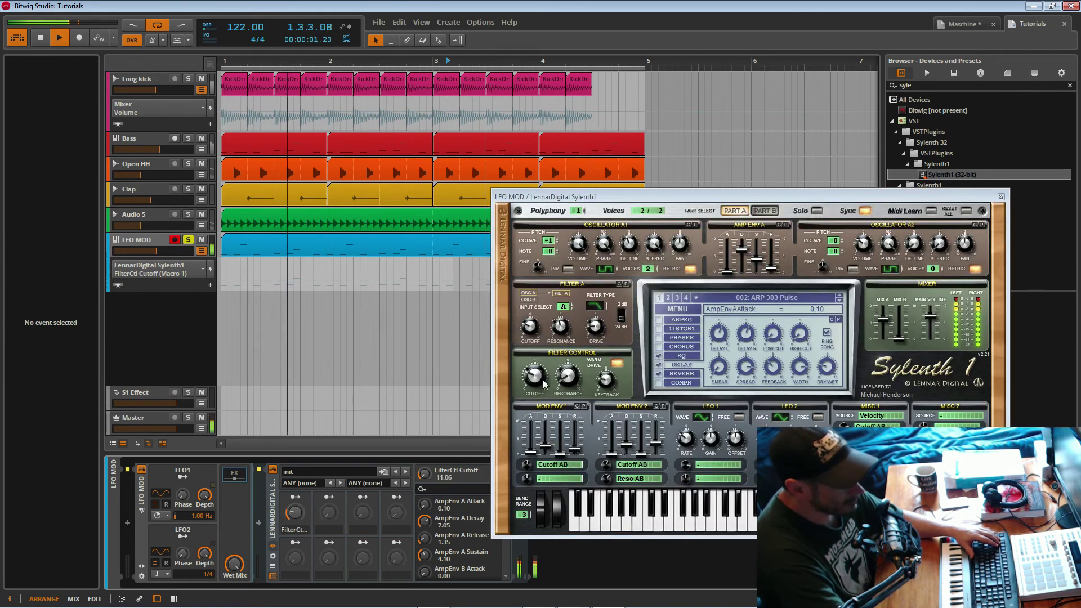
left_click_drag(636, 197, 665, 88)
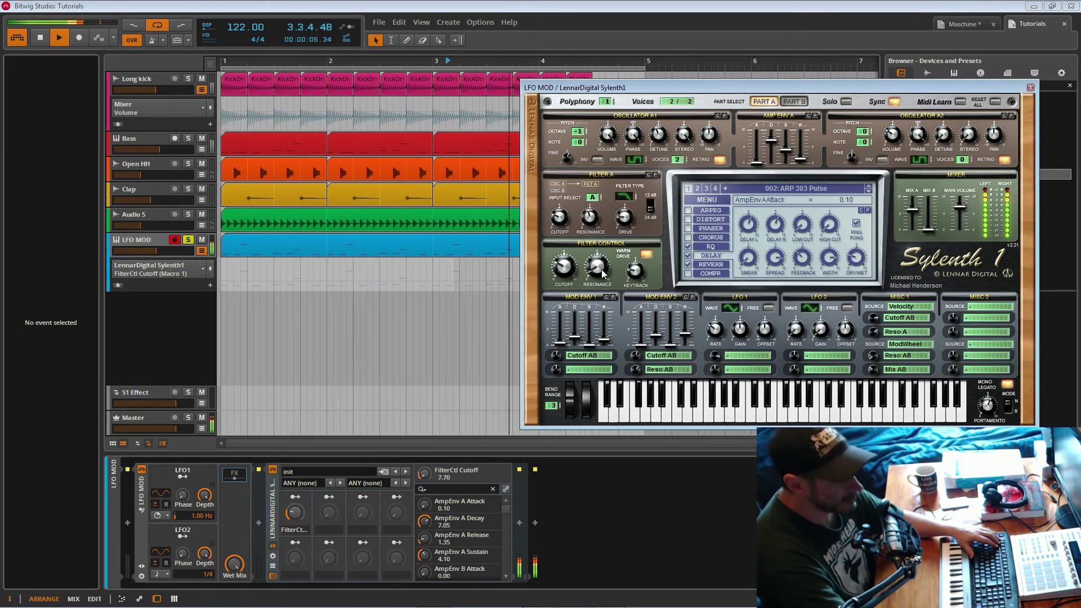
left_click_drag(598, 267, 643, 244)
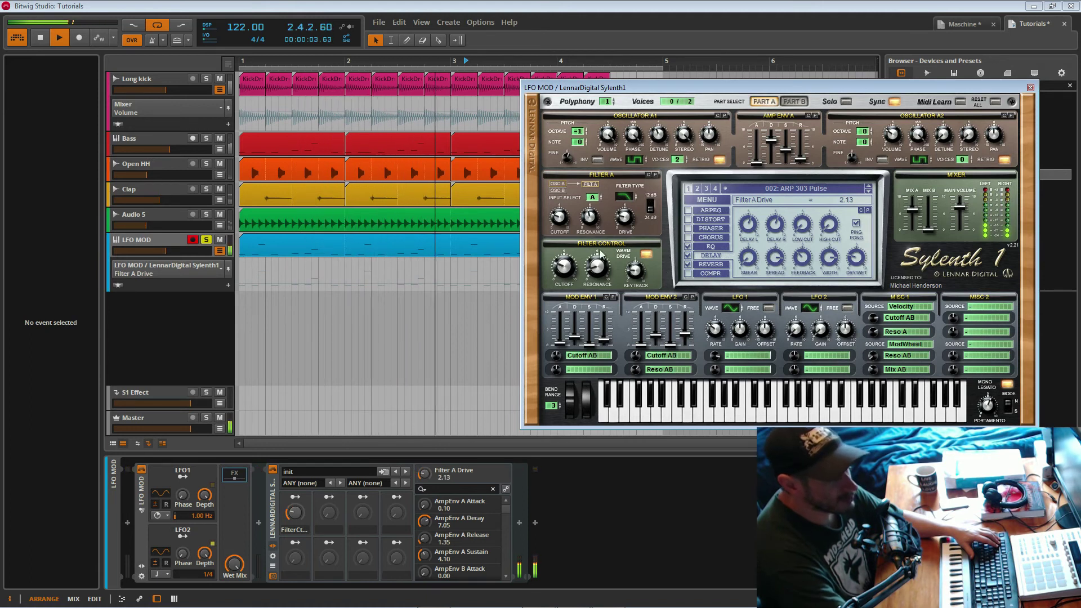
type("syle")
left_click_drag(730, 88, 680, 101)
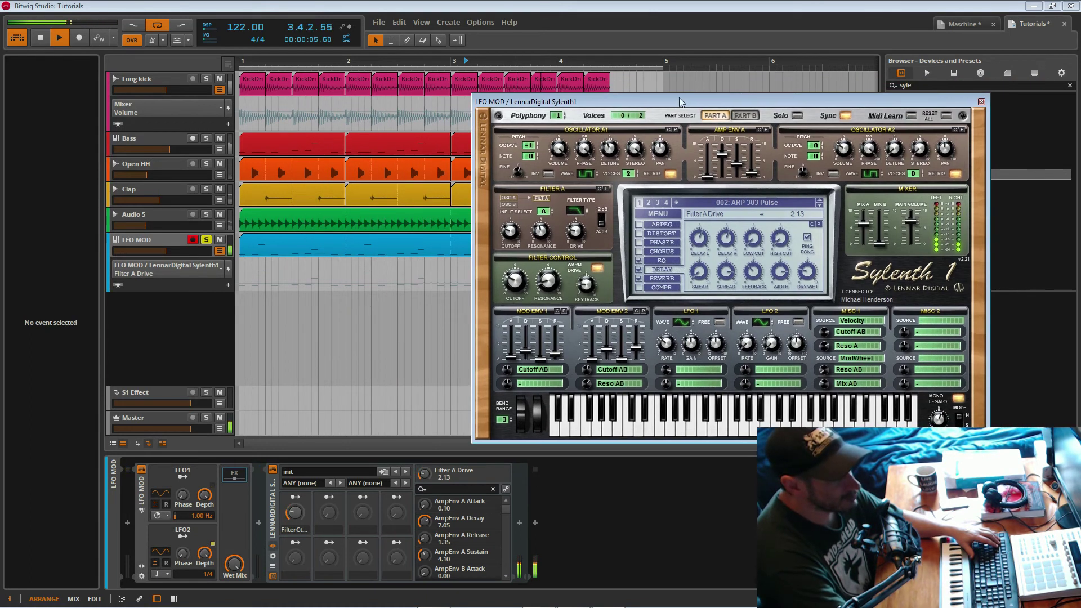
Close the Sylenth1 plug-in window and unsolo the LFO MOD track so the whole loop plays
left_click(982, 103)
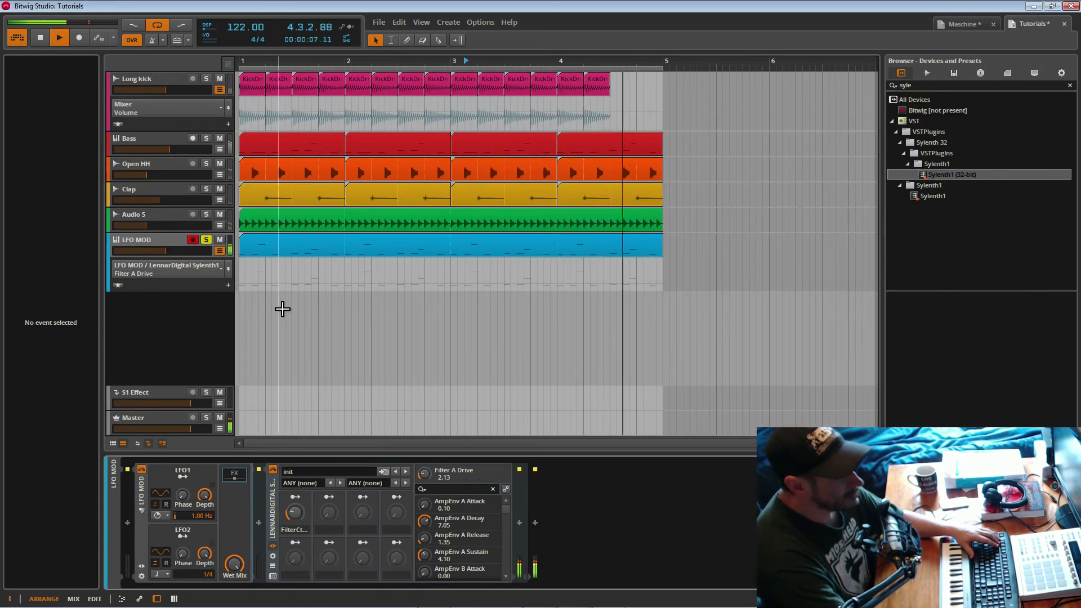
left_click(206, 241)
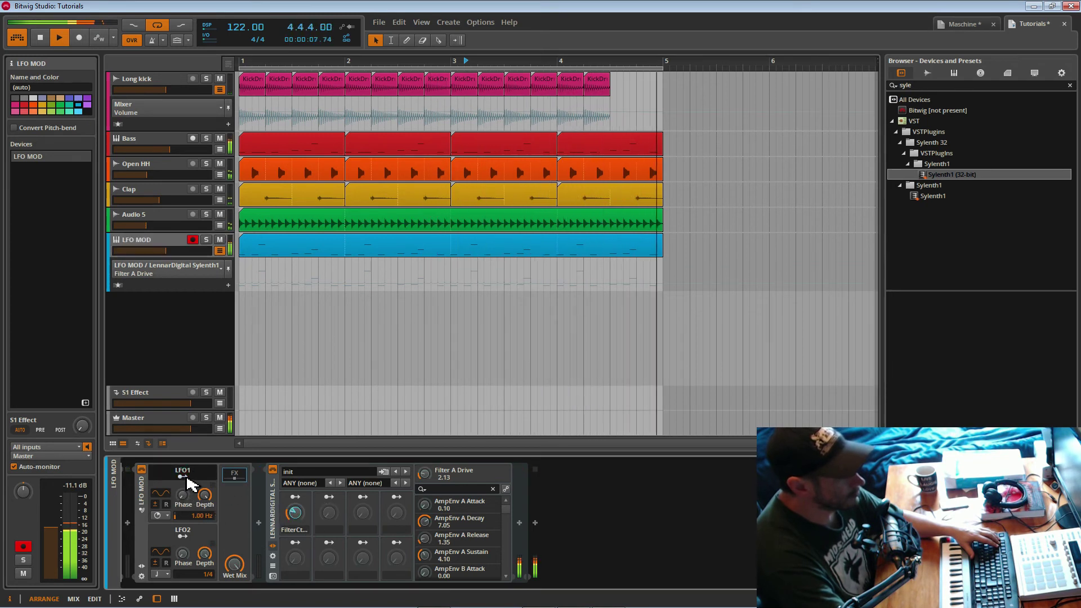
Fine-tune the FilterCtl Cutoff macro's base value and its LFO1 modulation amount during playback, and save the project
left_click(294, 512)
left_click_drag(295, 512, 294, 510)
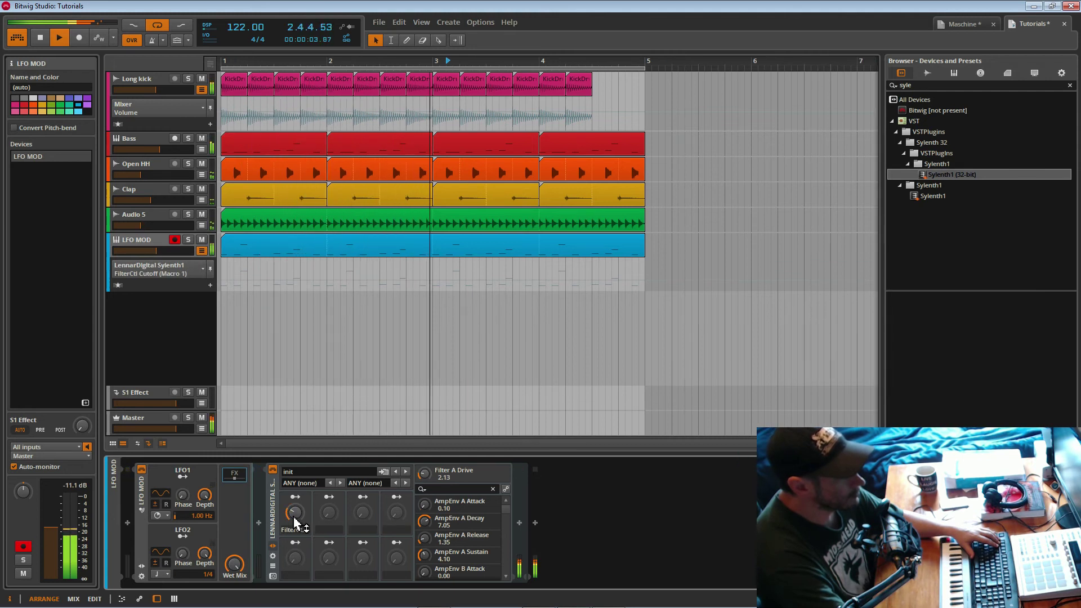
left_click(182, 477)
left_click_drag(295, 513, 295, 510)
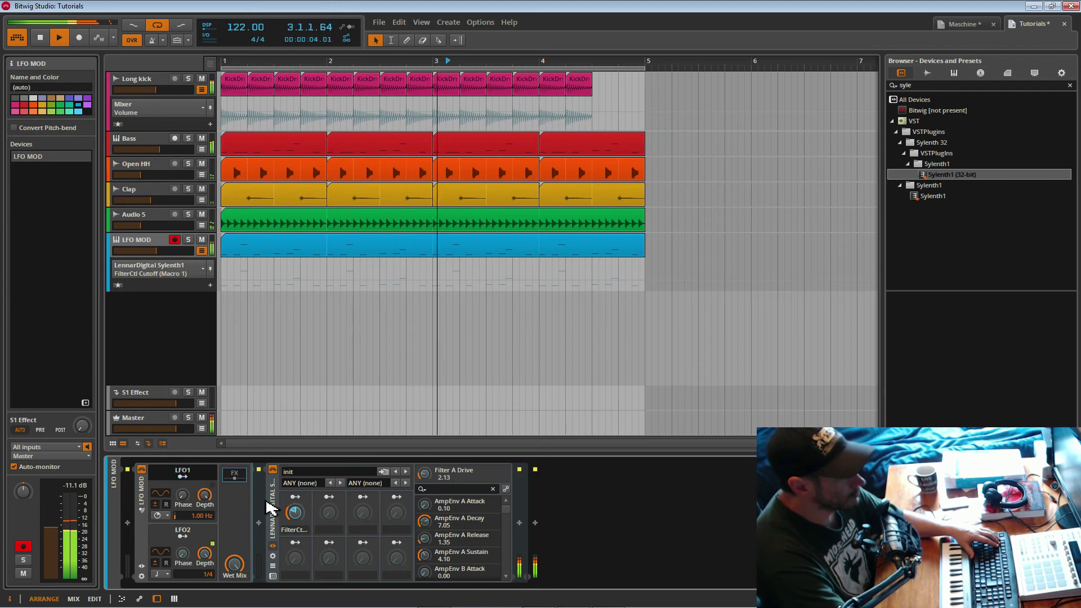
key("Escape")
left_click_drag(294, 512, 297, 520)
key("ctrl+s")
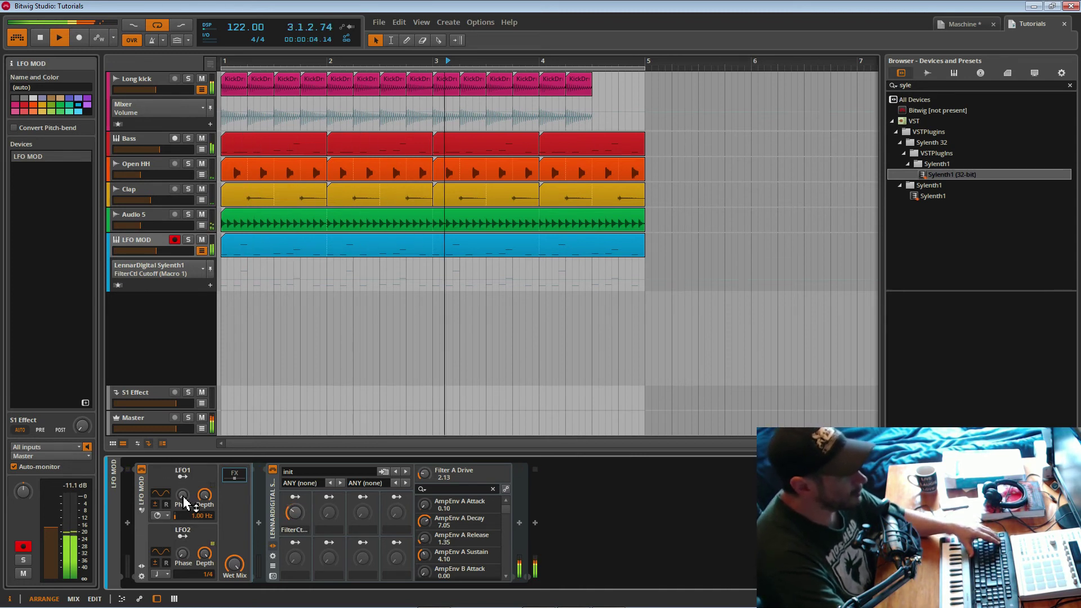
Switch LFO1's sync option from seconds to time_beat and set its rate to 1/8
left_click(159, 498)
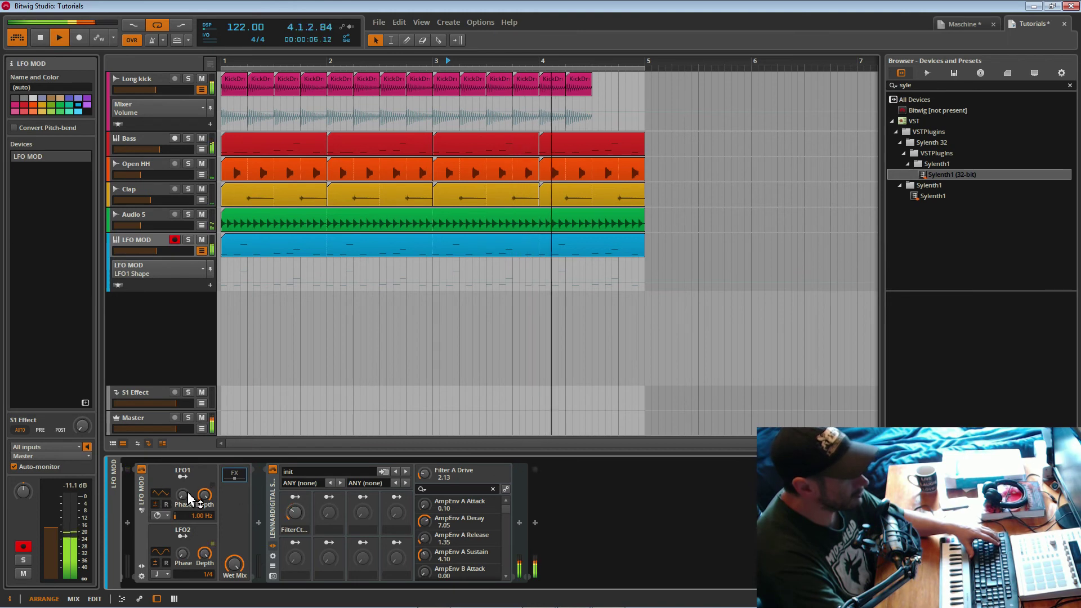
left_click(164, 516)
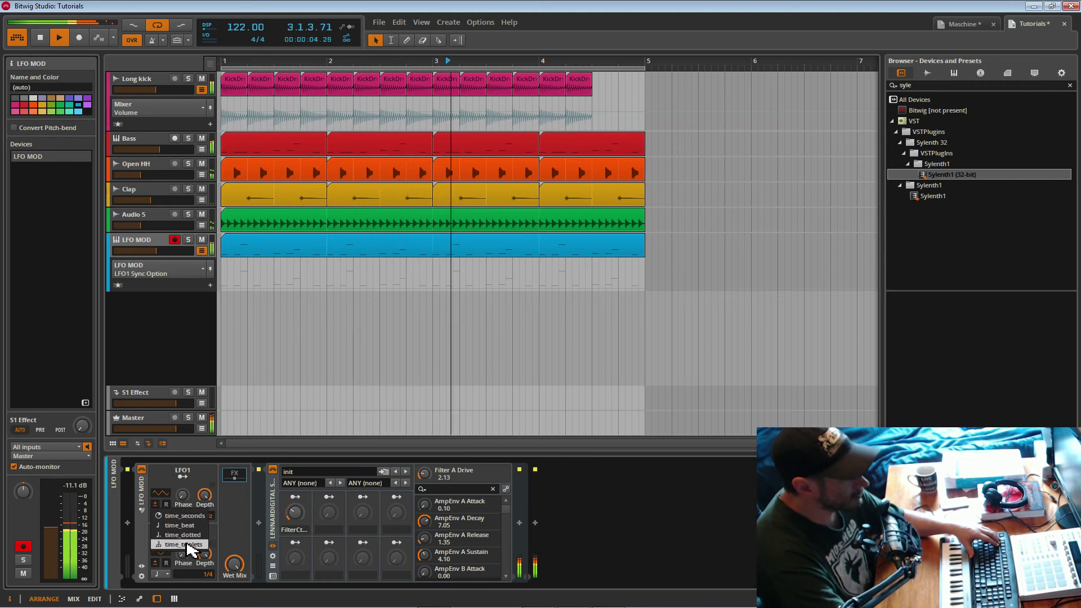
left_click(181, 526)
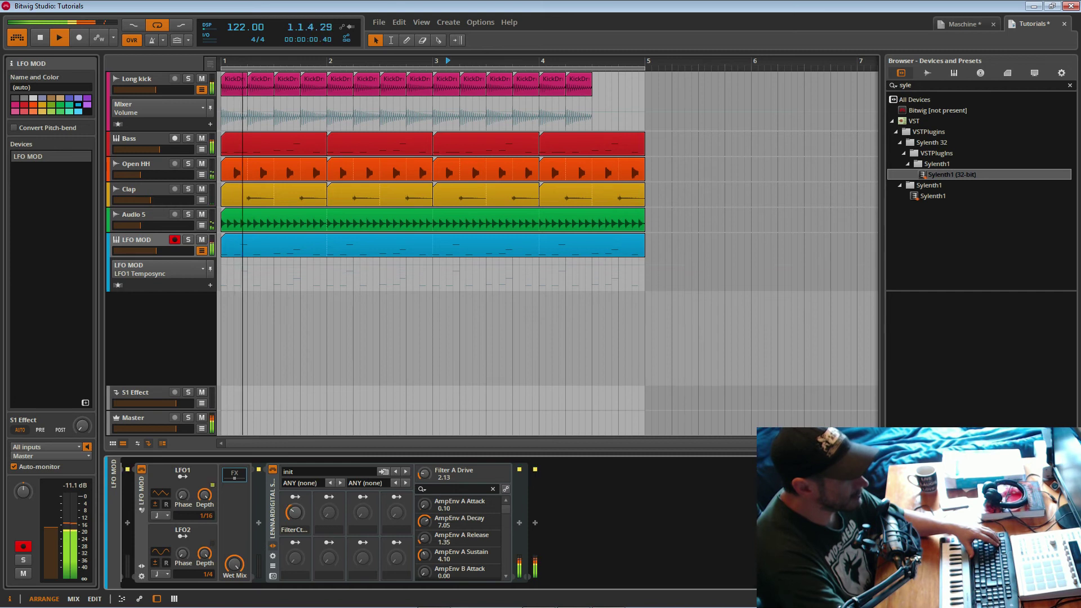
left_click_drag(206, 517, 206, 511)
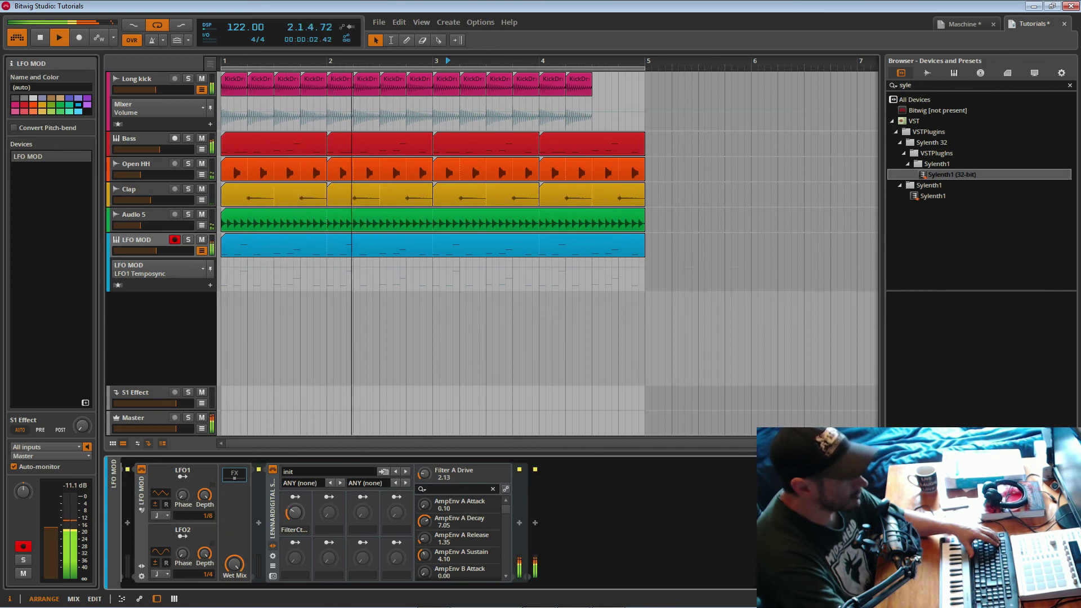
Change LFO1's sync option again with a 1/4 rate, adjust its phase, and save the project
left_click(164, 516)
left_click(179, 530)
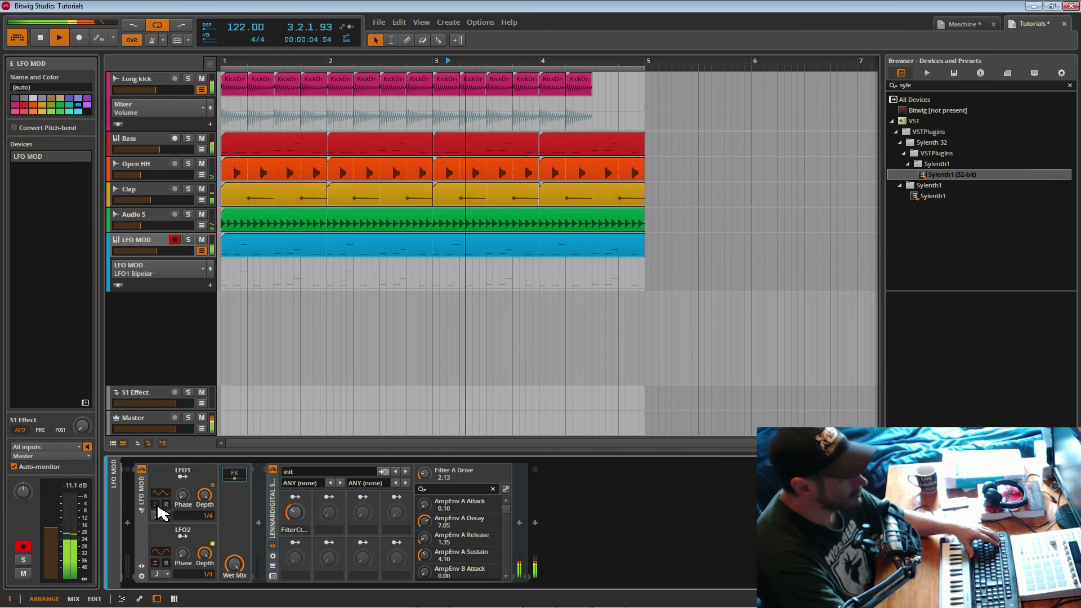
left_click(183, 497)
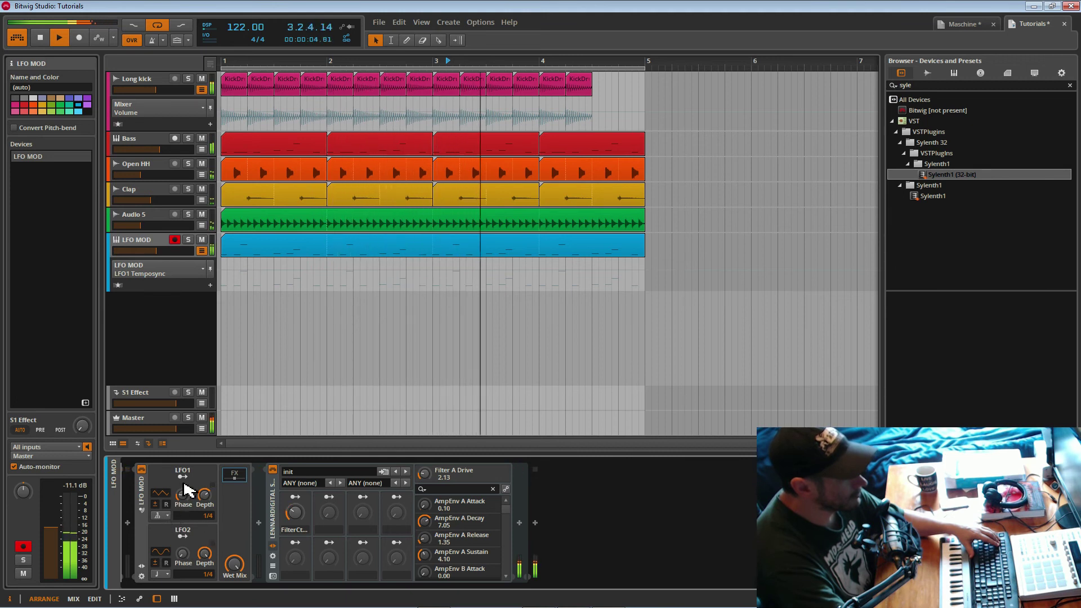
key("ctrl+s")
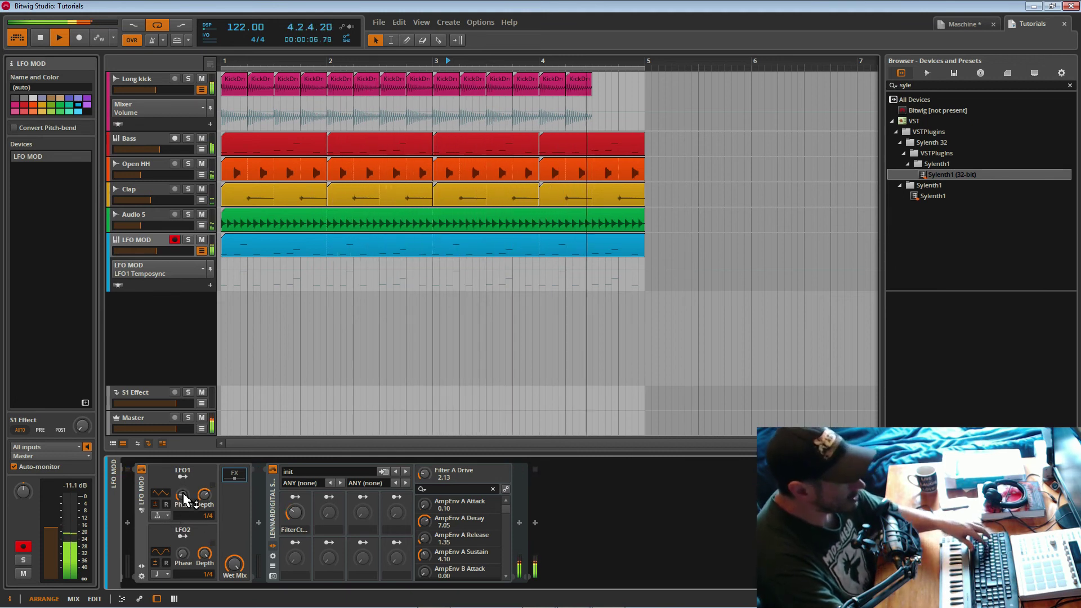
Turn the LFO MOD device off and back on during playback to compare the sound without it
left_click(142, 470)
left_click(142, 471)
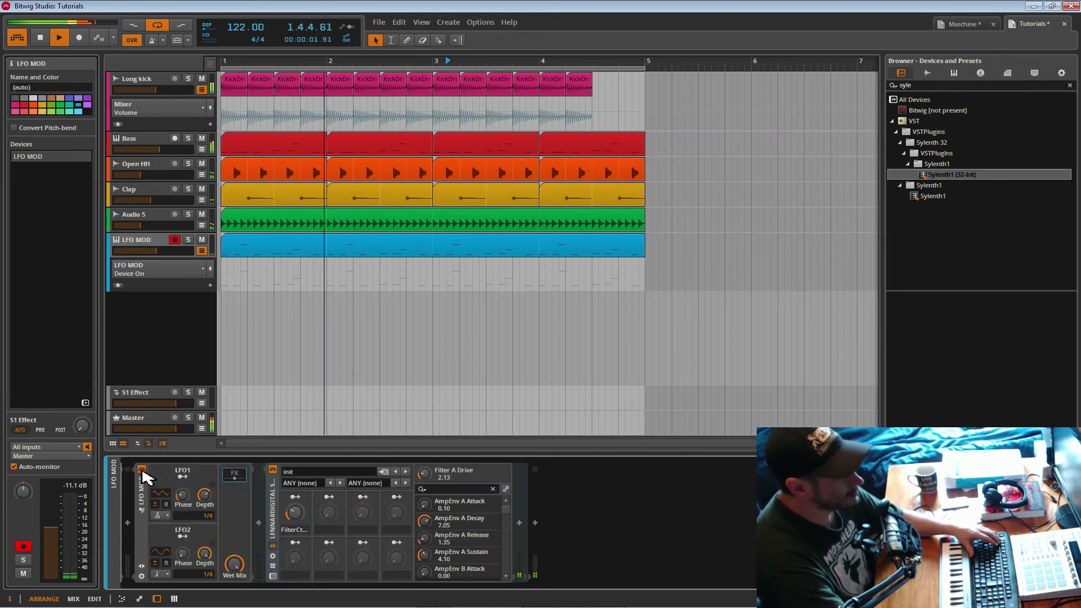
left_click(271, 500)
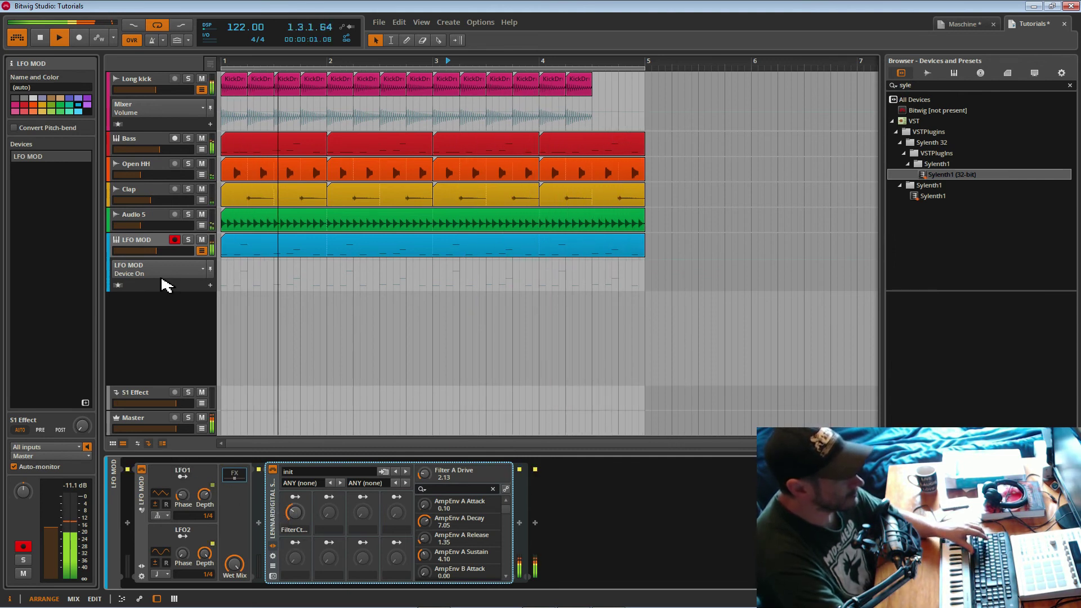
Duplicate the LFO MOD track and mute the original
right_click(145, 243)
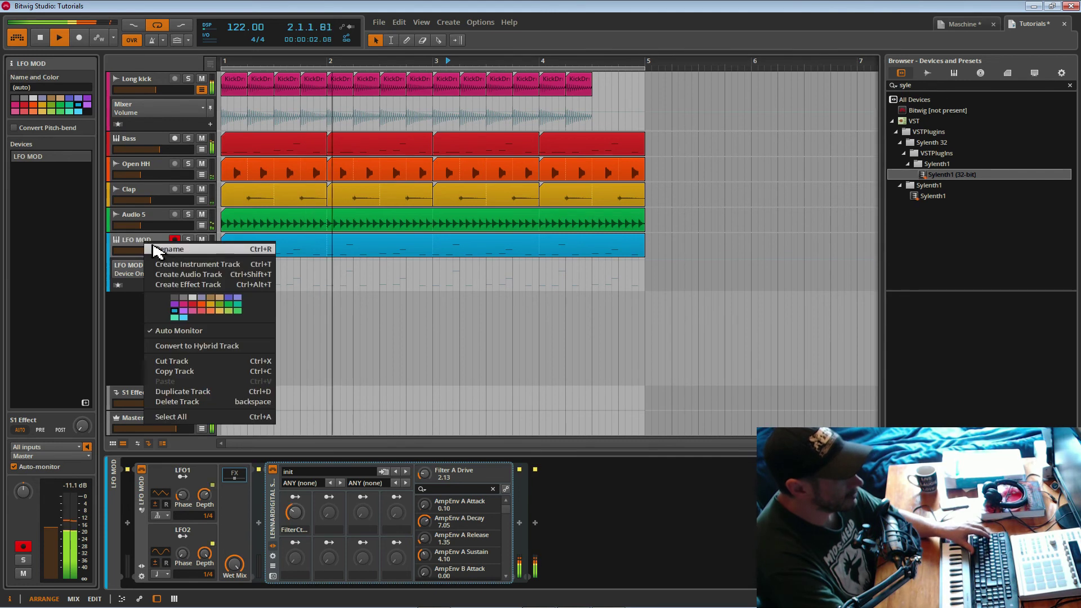
left_click(201, 392)
left_click(201, 240)
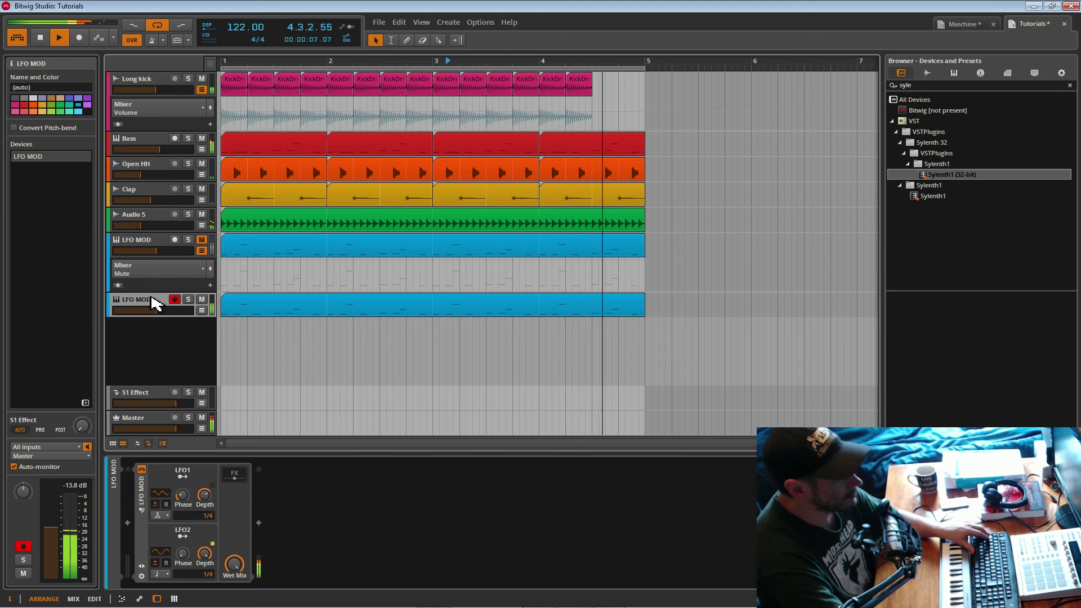
On the duplicate track, move Sylenth1 out of the LFO MOD's FX chain and delete the LFO MOD device
left_click(145, 494)
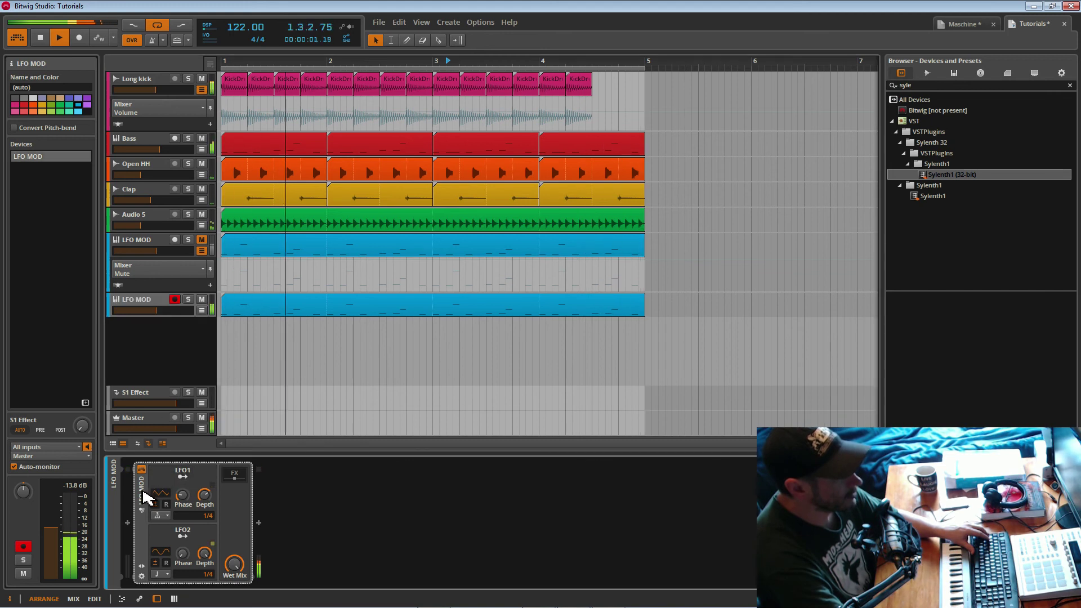
left_click(240, 478)
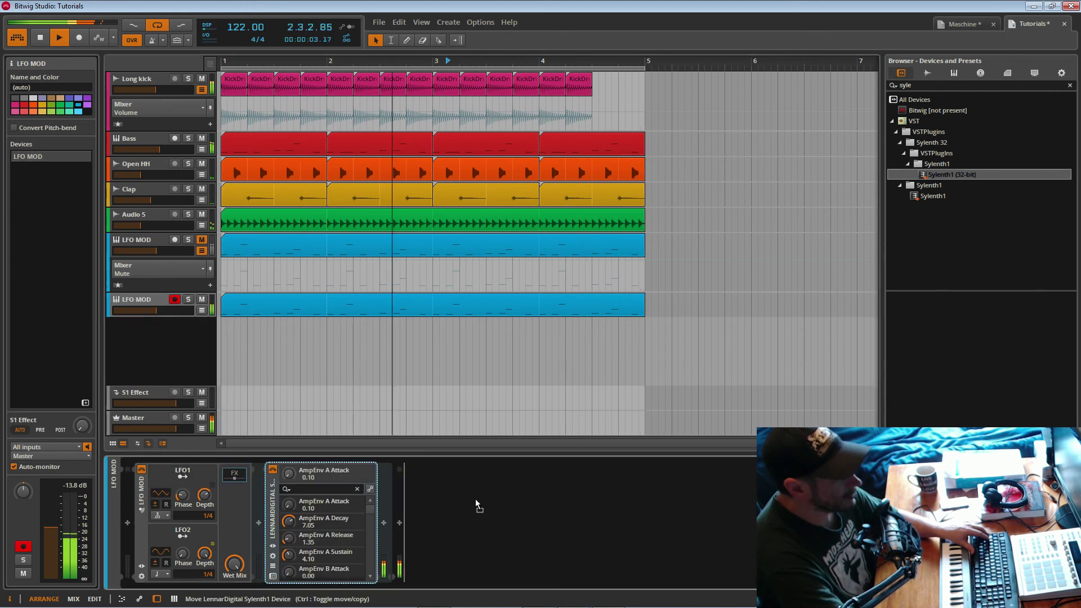
left_click(145, 507)
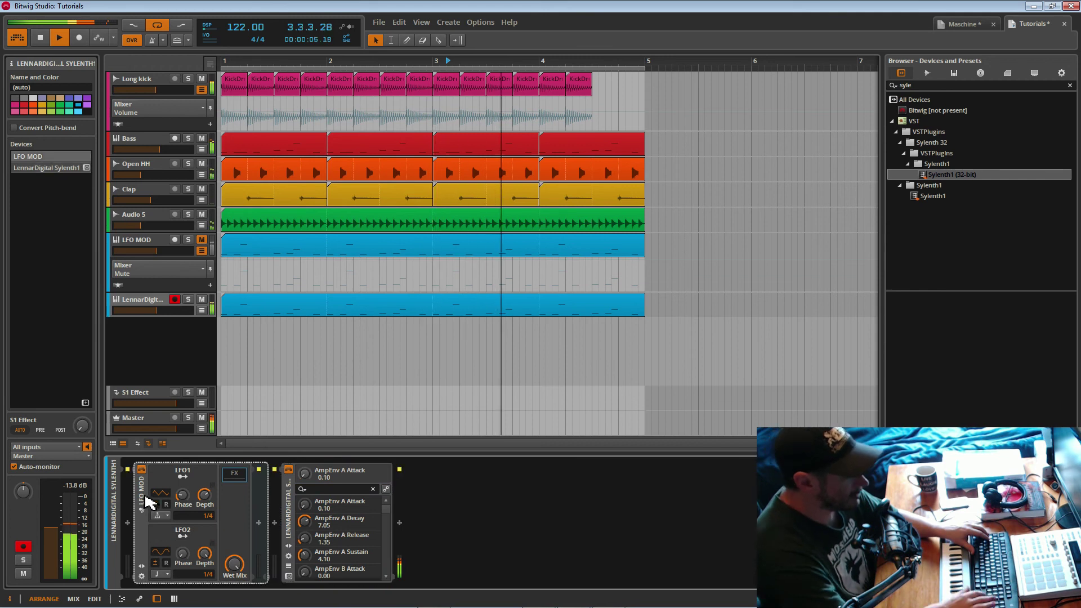
key("Delete")
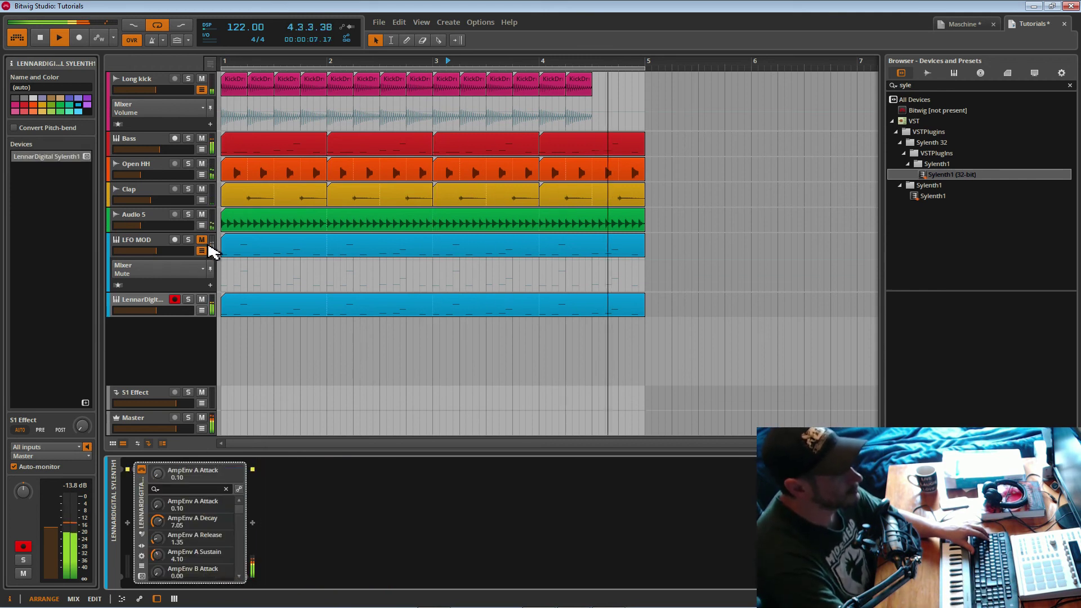
Solo the duplicate track while setting its Sylenth1 FilterCtl Cutoff to about 8.69, and save the project with the track unsoloed
left_click(189, 300)
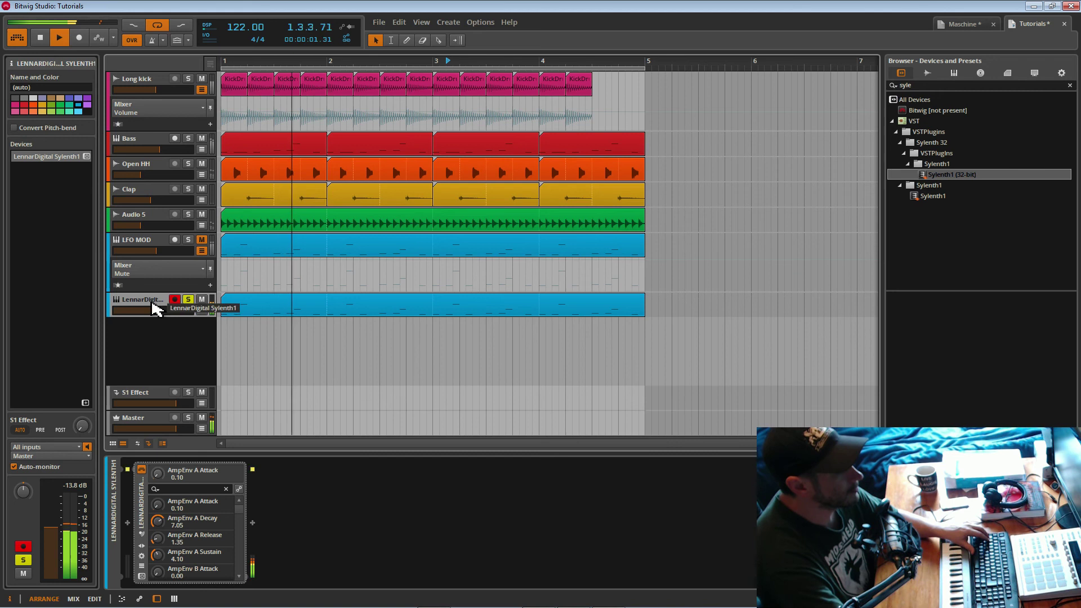
left_click(142, 577)
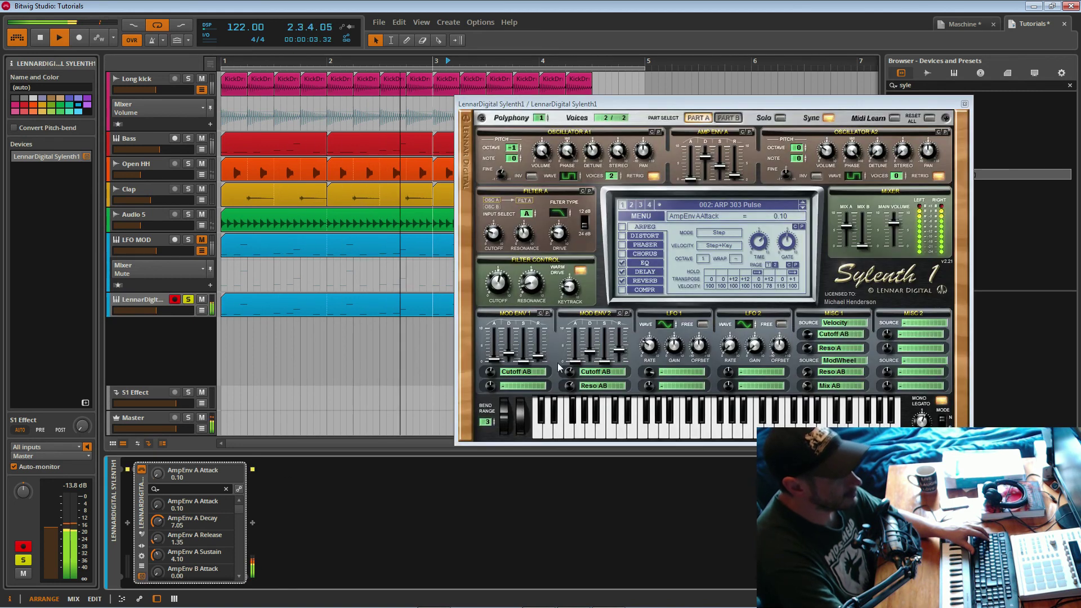
left_click(500, 297)
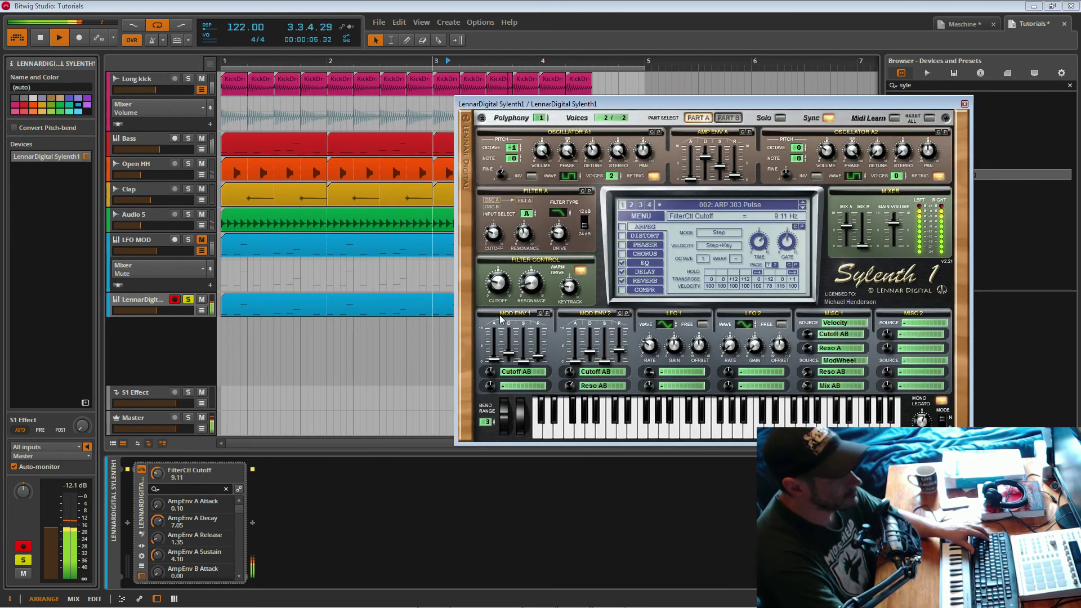
left_click(965, 104)
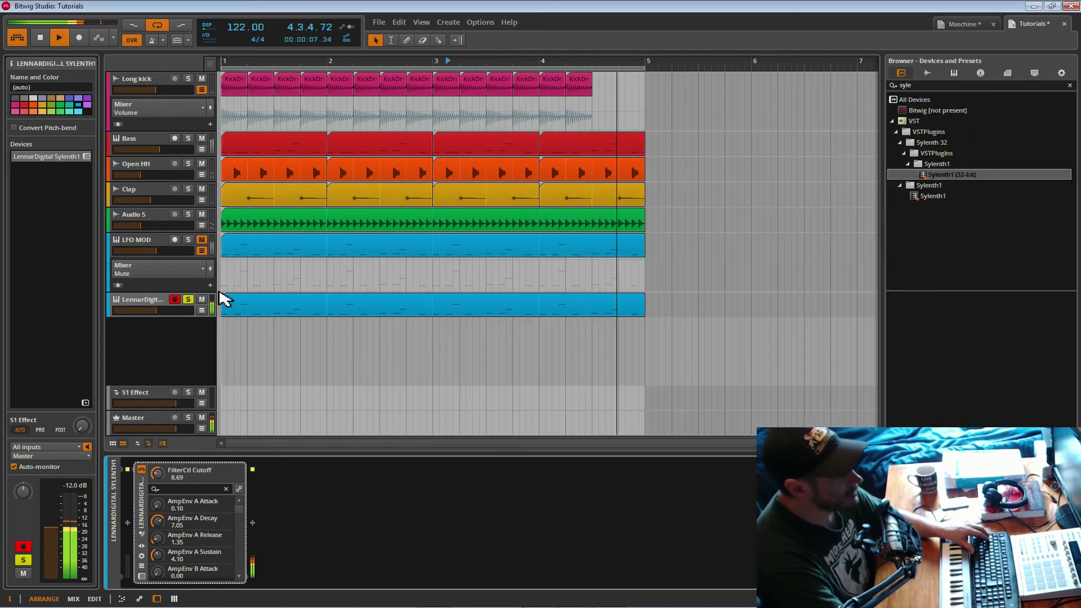
left_click(188, 299)
key("ctrl+s")
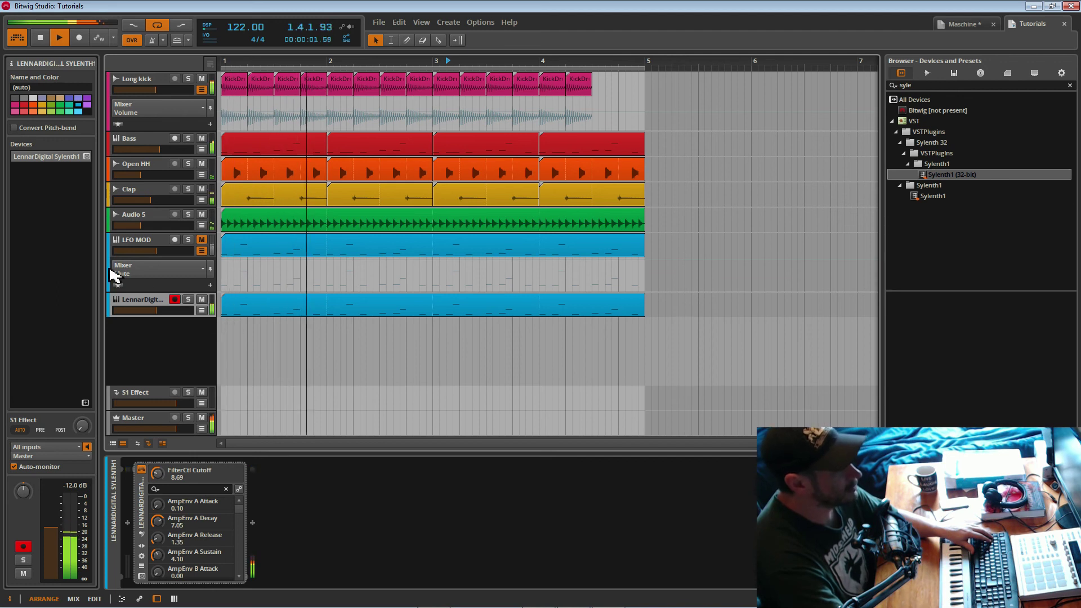
Mute the duplicate Sylenth1 track, unmute the LFO MOD track and set its volume to about -12.5 dB
left_click(202, 299)
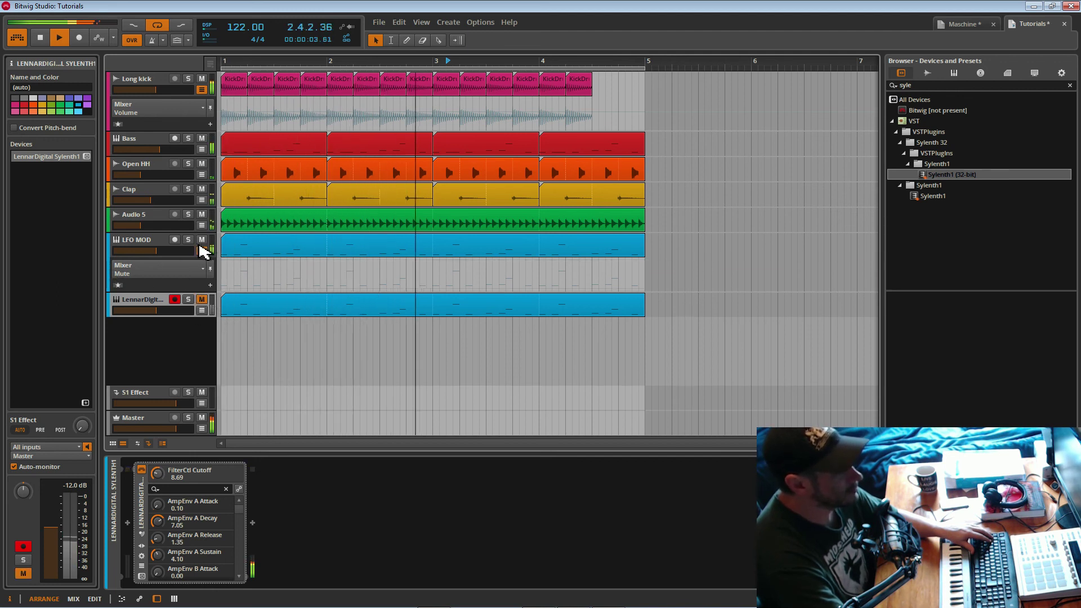
left_click(158, 252)
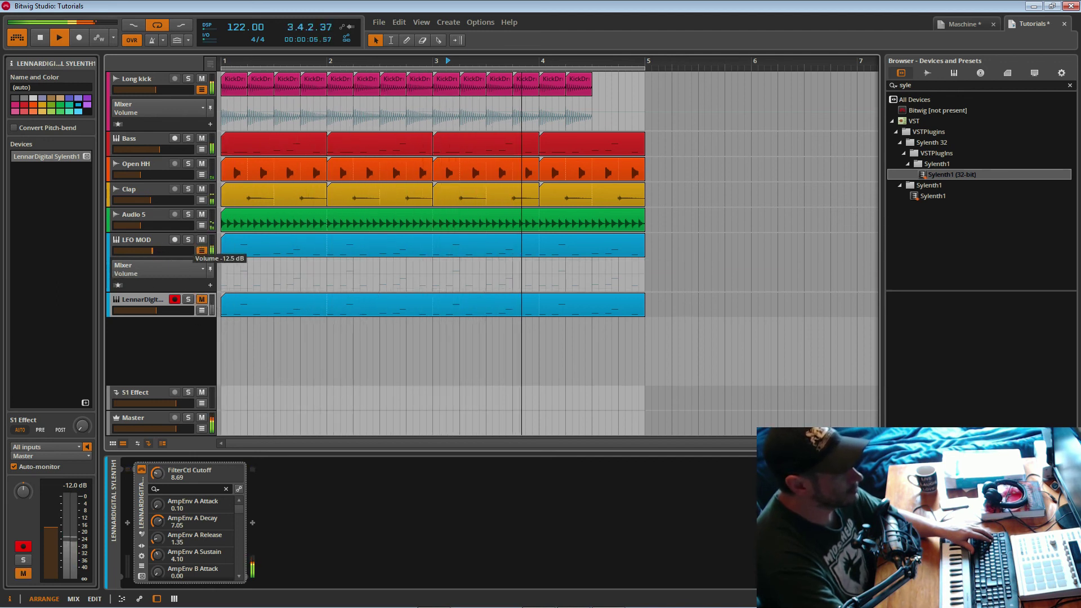
left_click(159, 251)
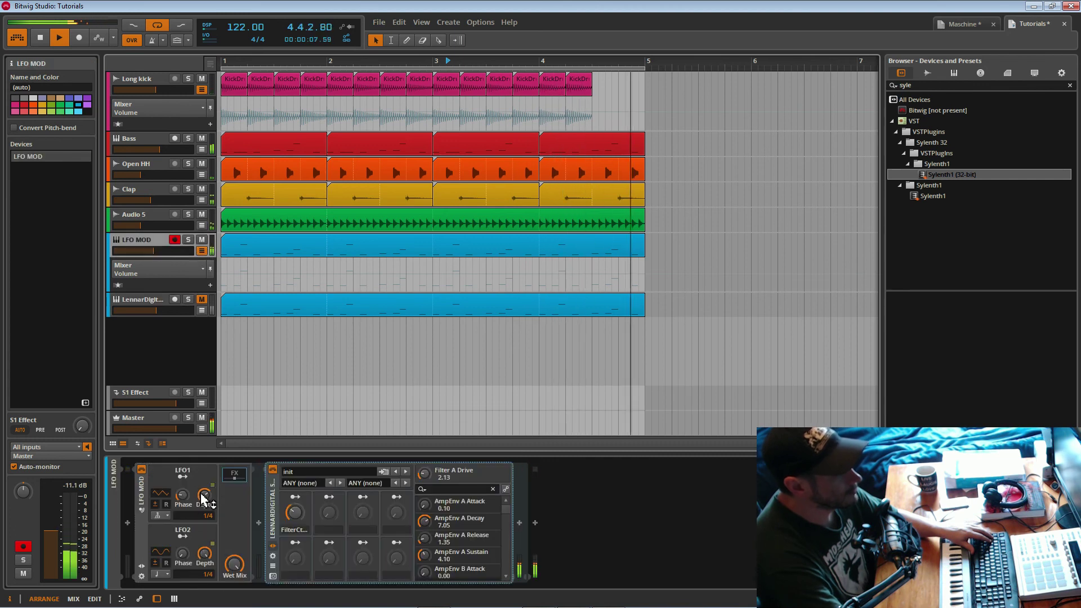
Change LFO1's waveform to a sawtooth, compare both tracks by alternating their mutes, and save with only the duplicate muted
left_click(170, 497)
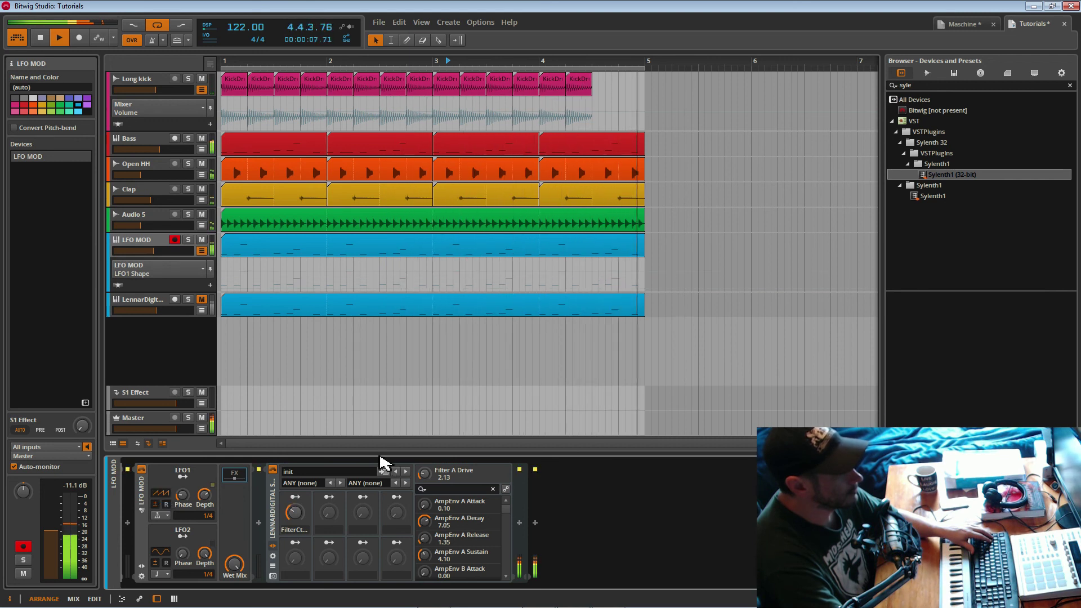
left_click(201, 239)
left_click(202, 300)
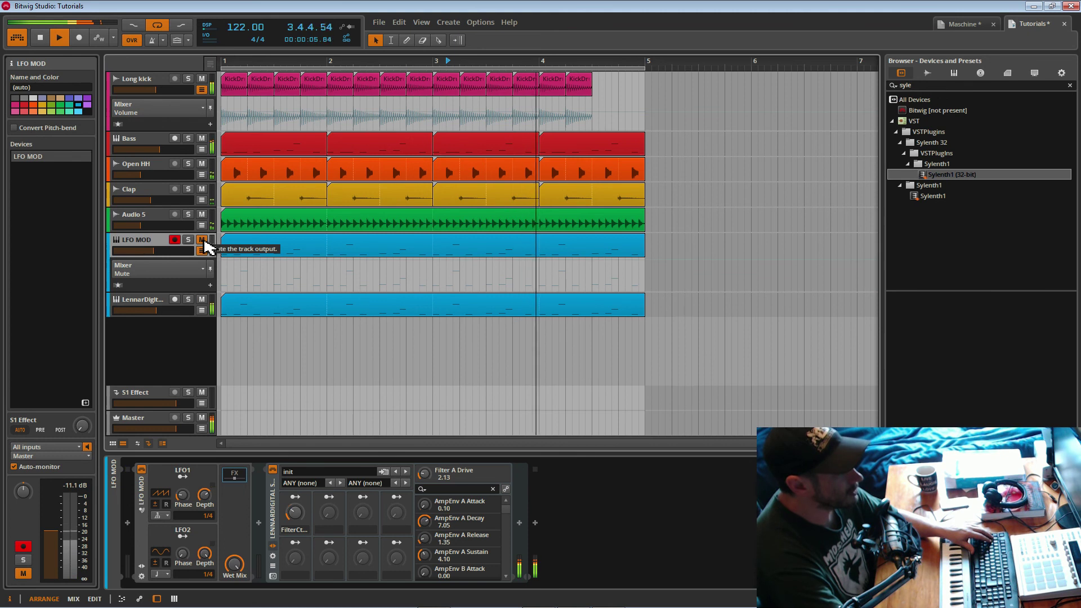
left_click(202, 301)
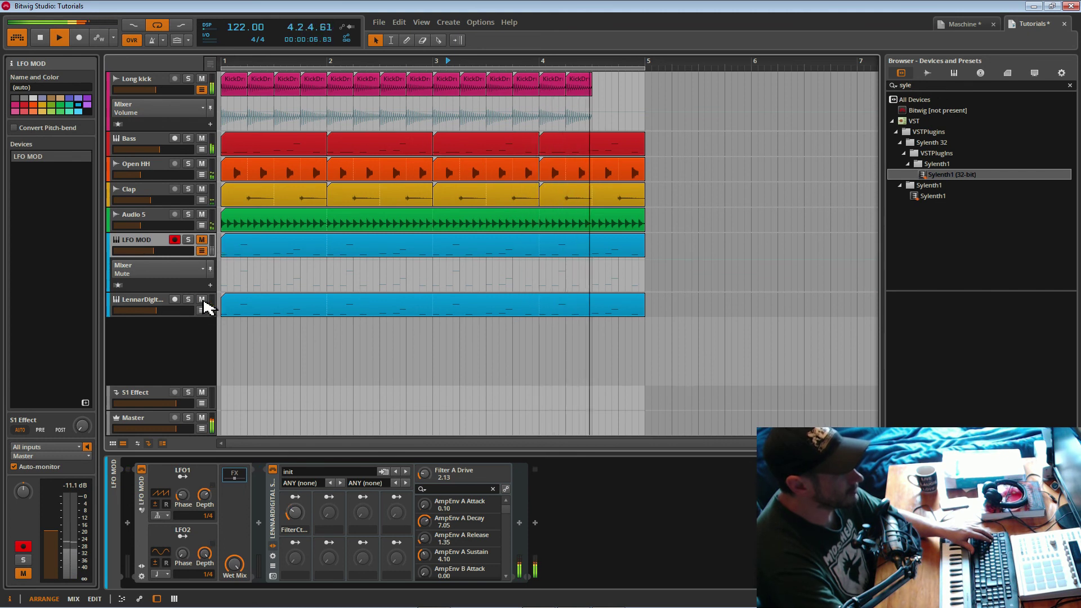
left_click(204, 240)
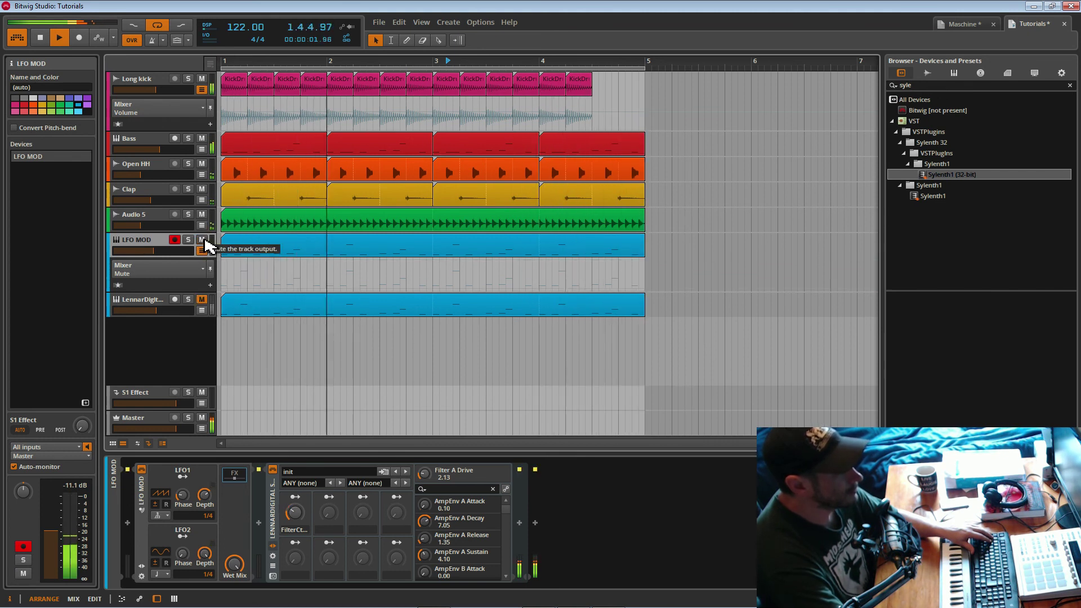
key("ctrl+s")
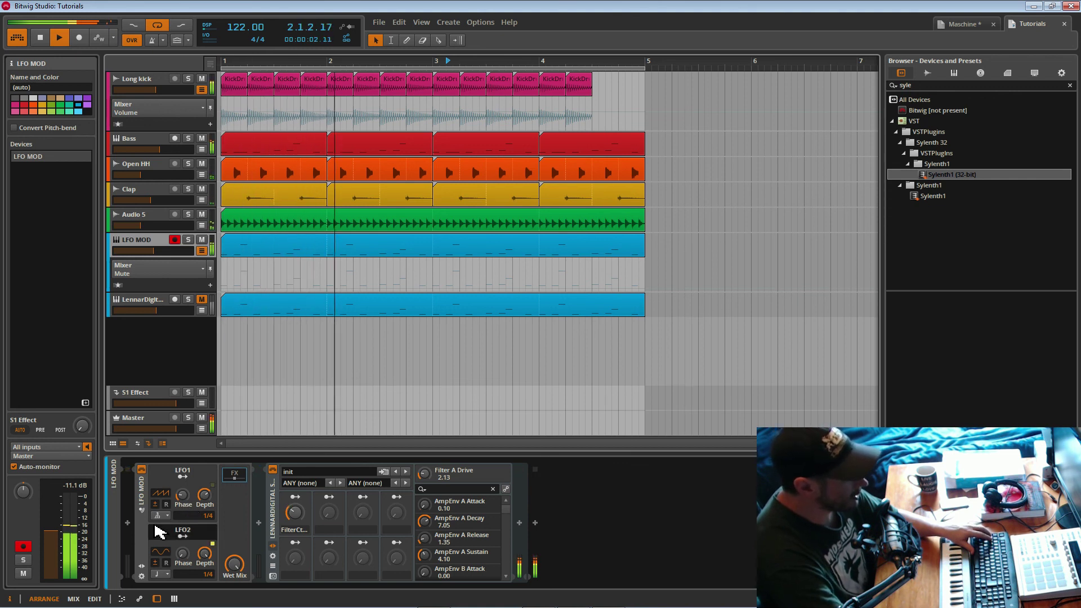
left_click(588, 490)
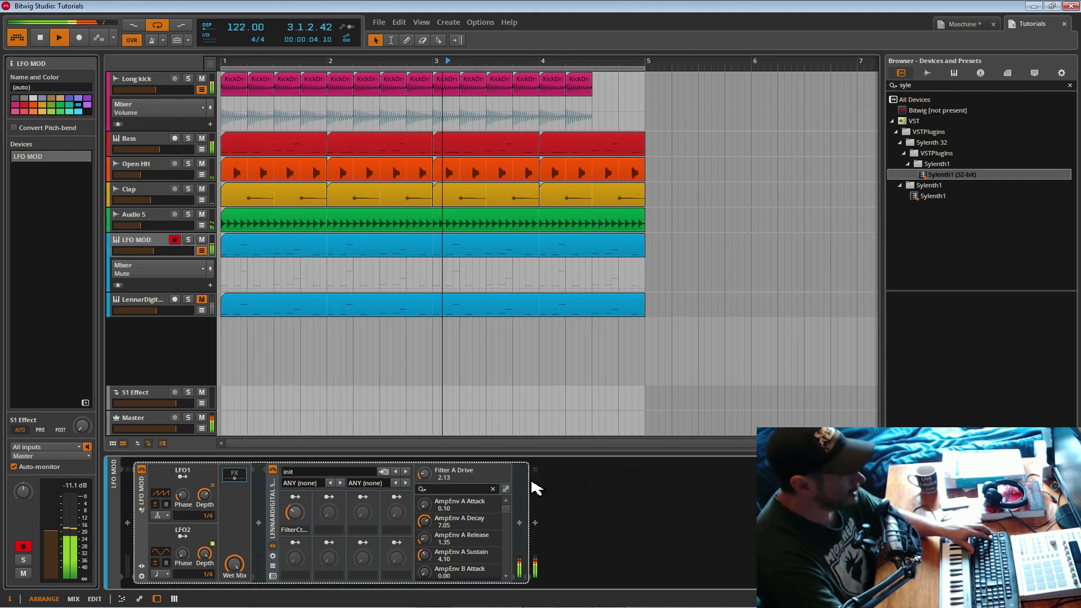
left_click(275, 517)
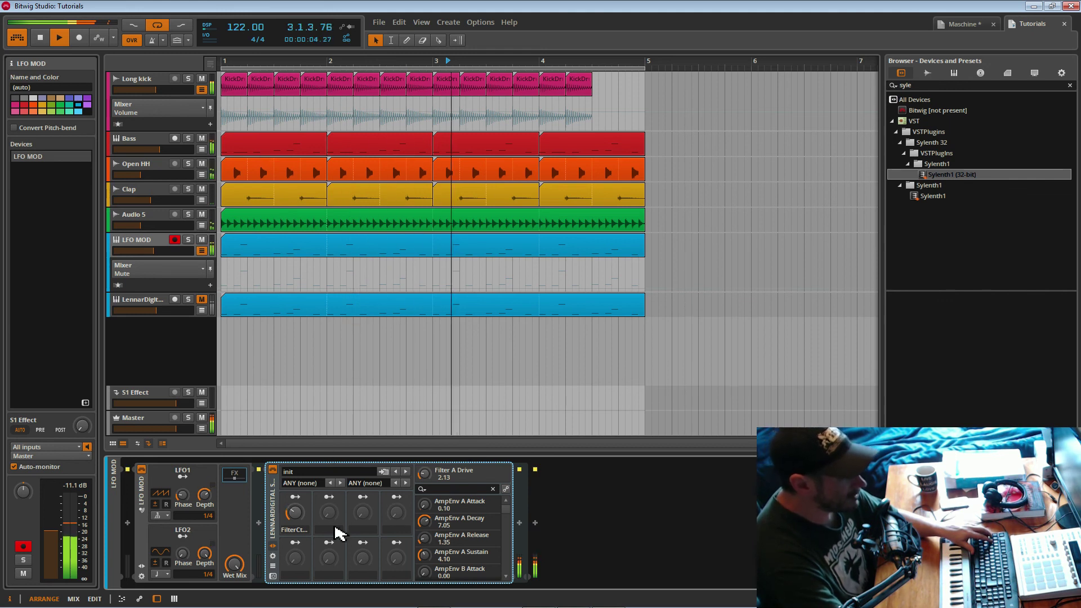
Open the Sylenth1 plugin window on the LFO MOD track, examine its synth settings while the loop plays, and close it
left_click(273, 576)
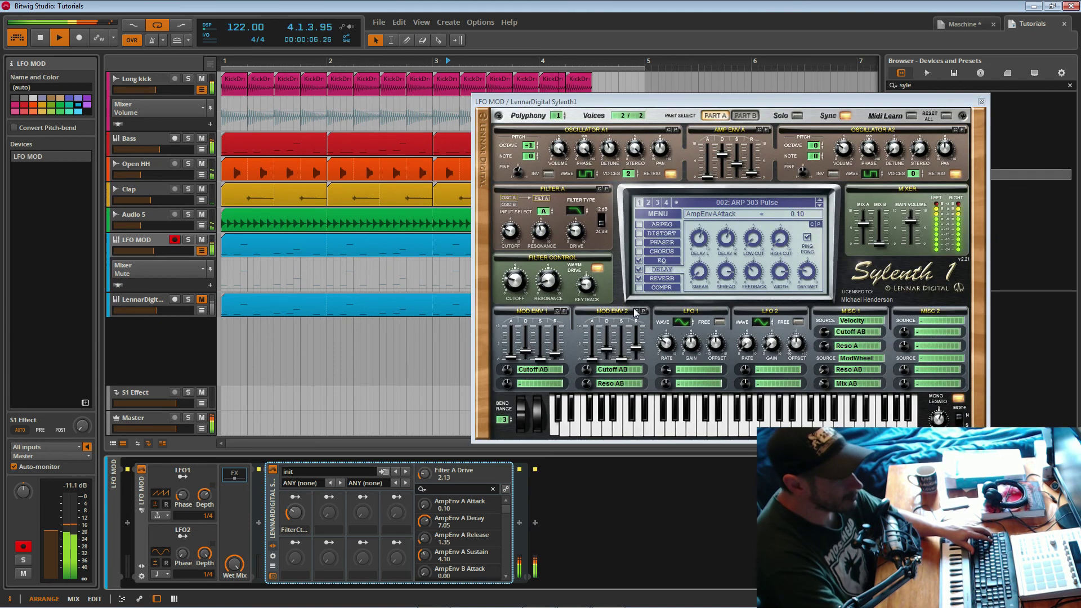
left_click_drag(842, 104, 770, 132)
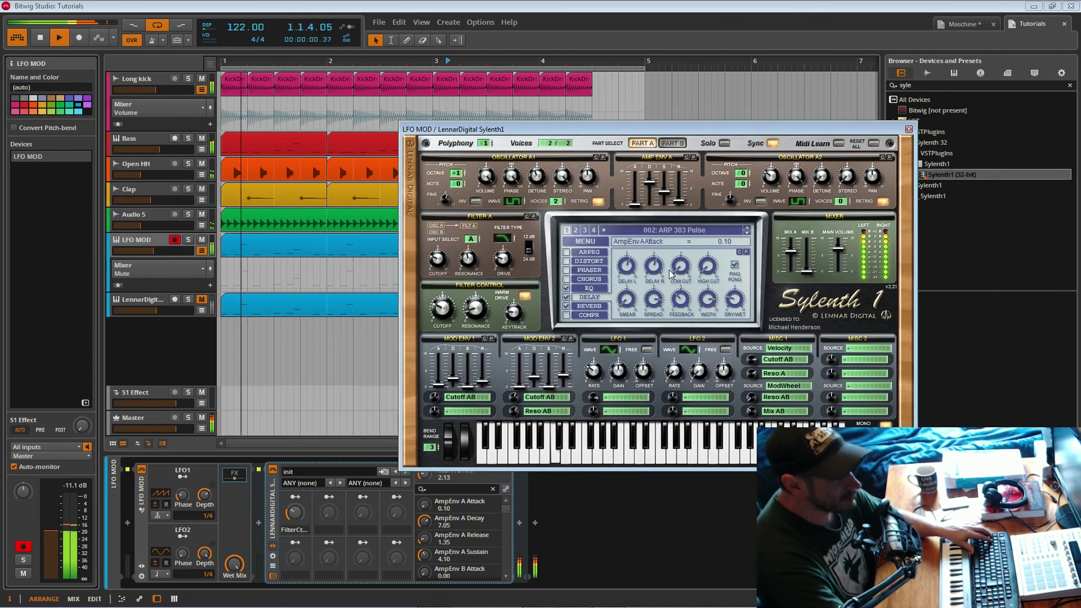
left_click_drag(575, 128, 651, 189)
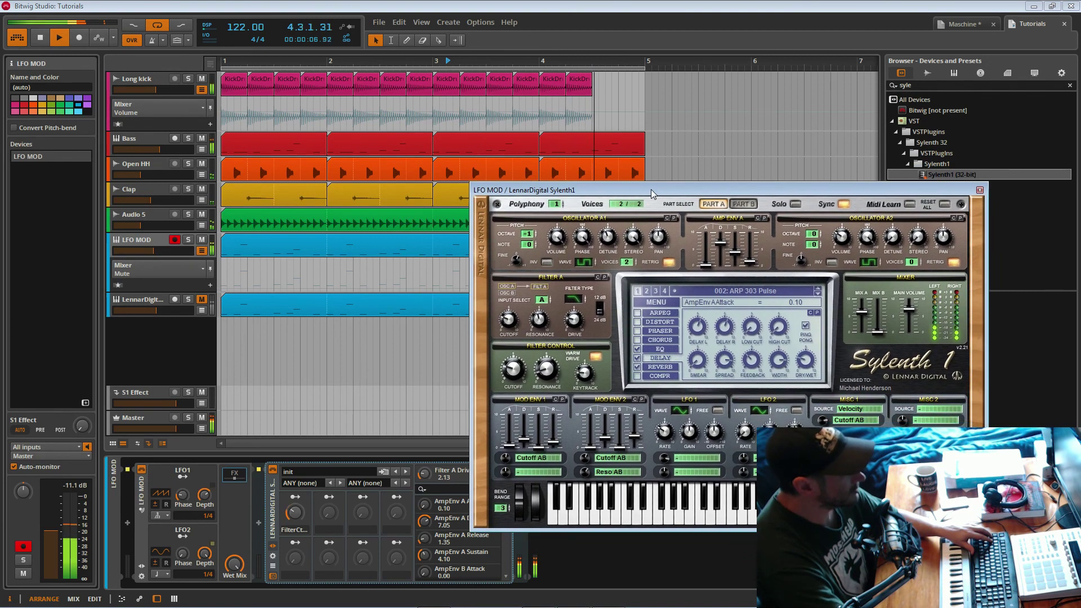
left_click(980, 191)
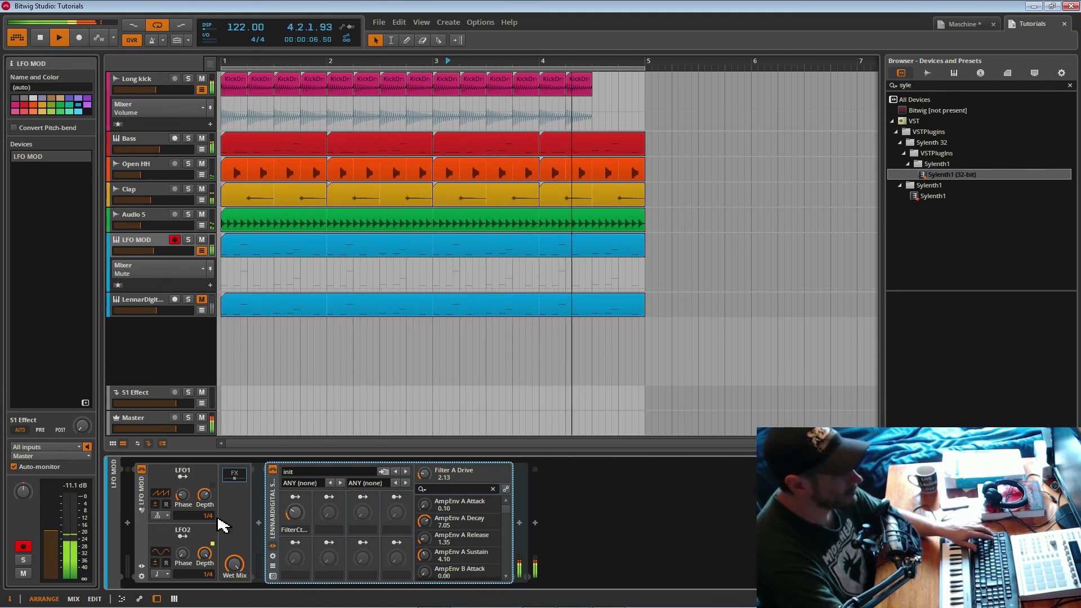
Set the LFO MOD track's Sylenth1 FilterCtl Cutoff macro to about 38.0 % and mute the Long kick track
left_click(294, 512)
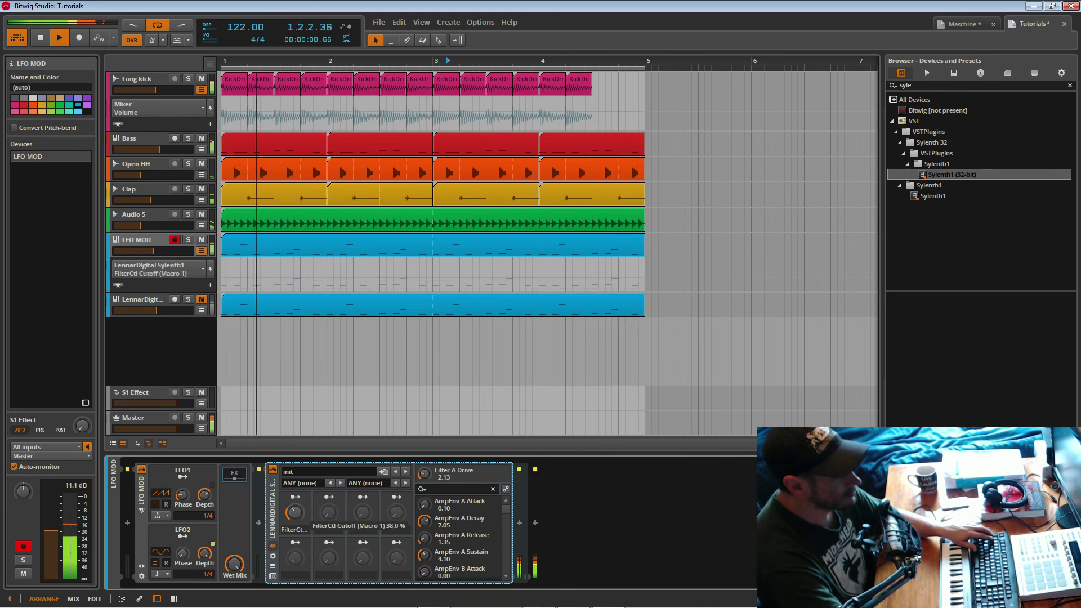
left_click_drag(294, 512, 294, 511)
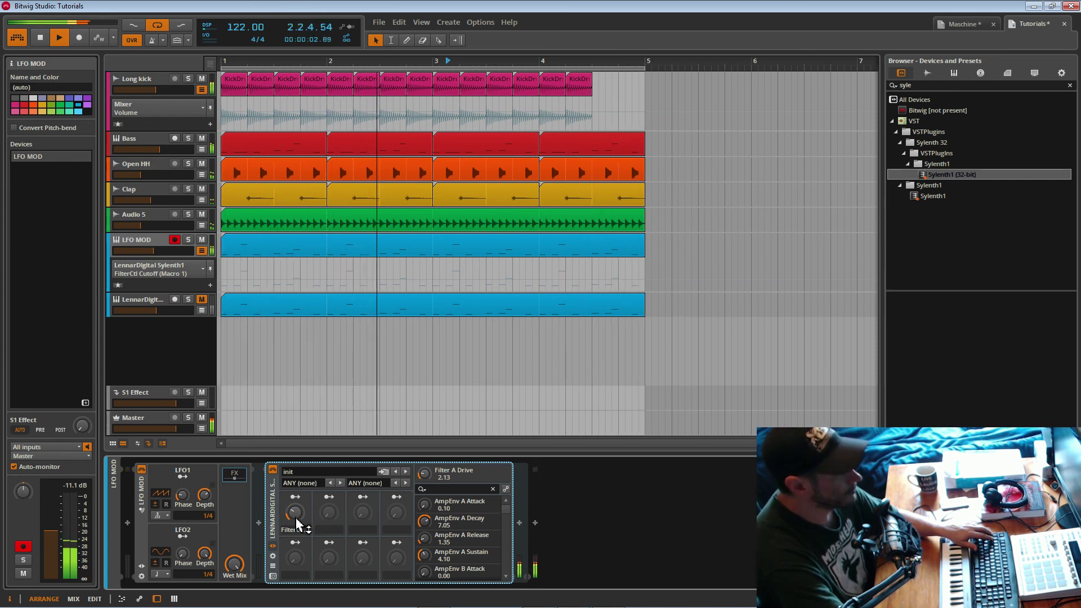
left_click(201, 80)
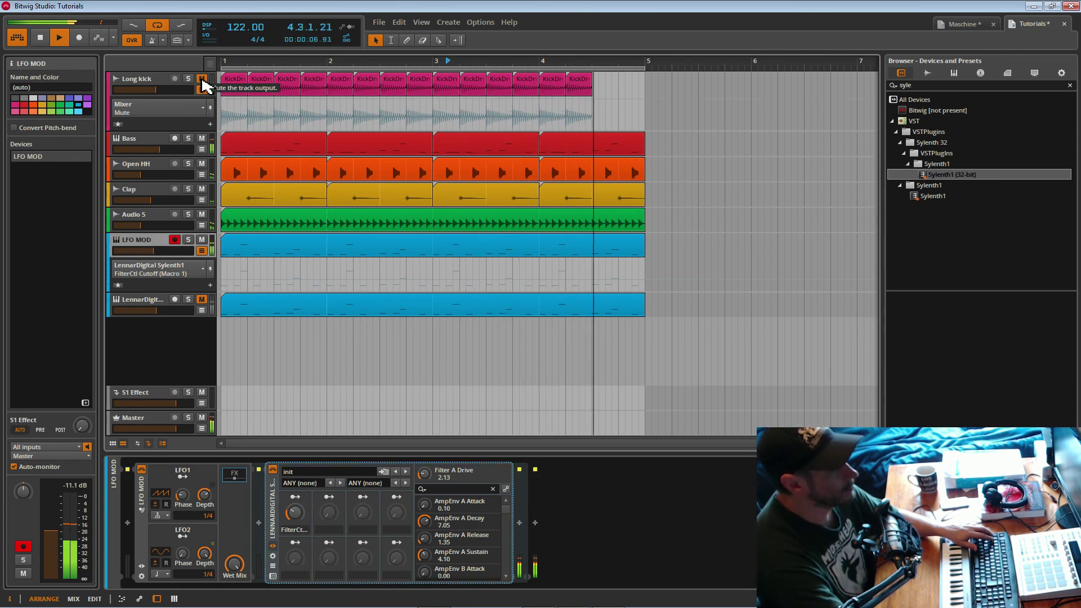